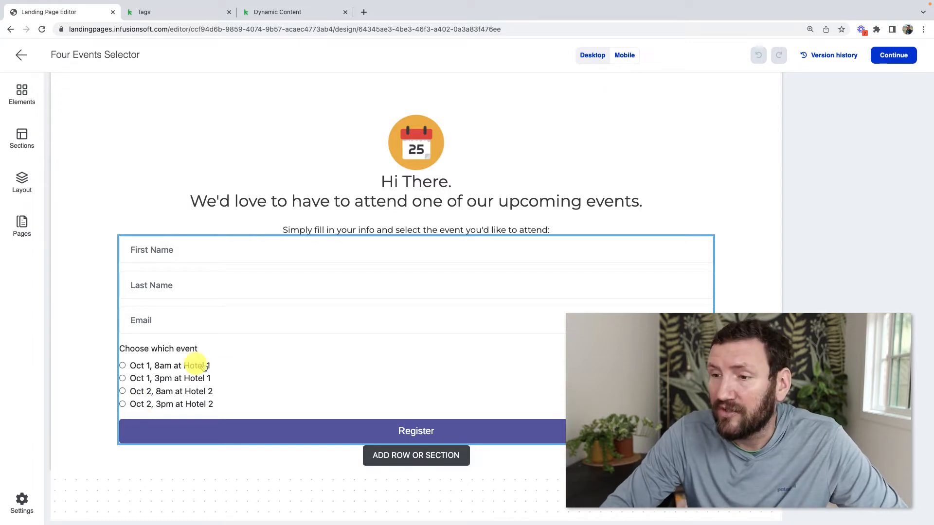
Check the tags on the Oct 1 8am and 3pm Hotel 1 options, then continue to publishing
left_click(152, 361)
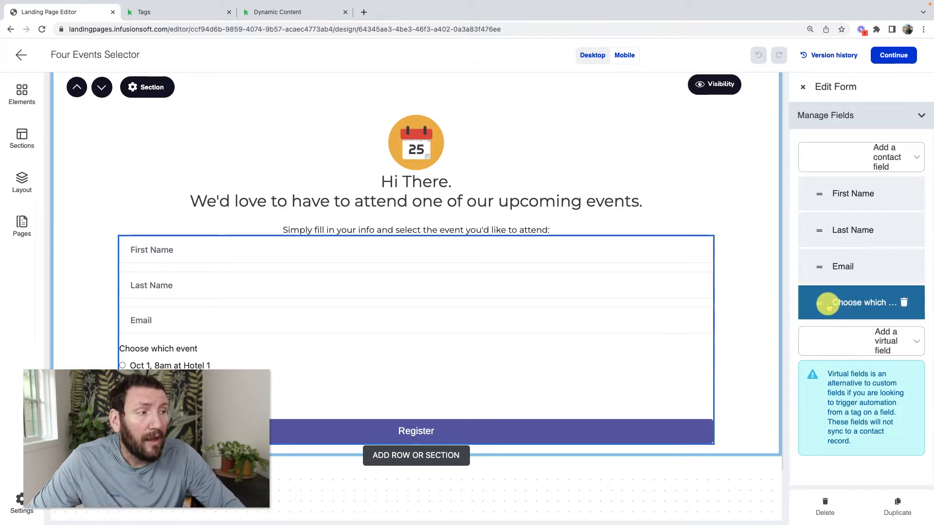
left_click(829, 305)
scroll(828, 297, "down", 5)
scroll(828, 294, "down", 1)
left_click(794, 284)
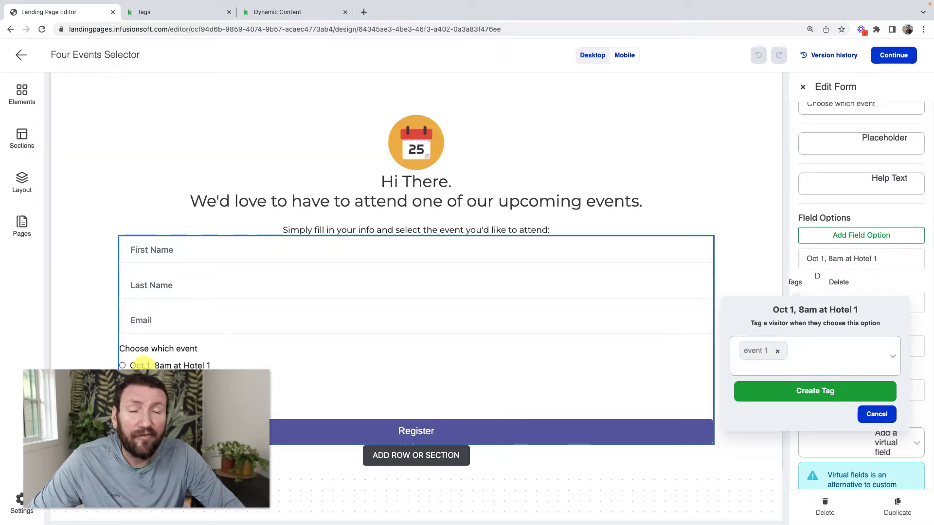
left_click(800, 284)
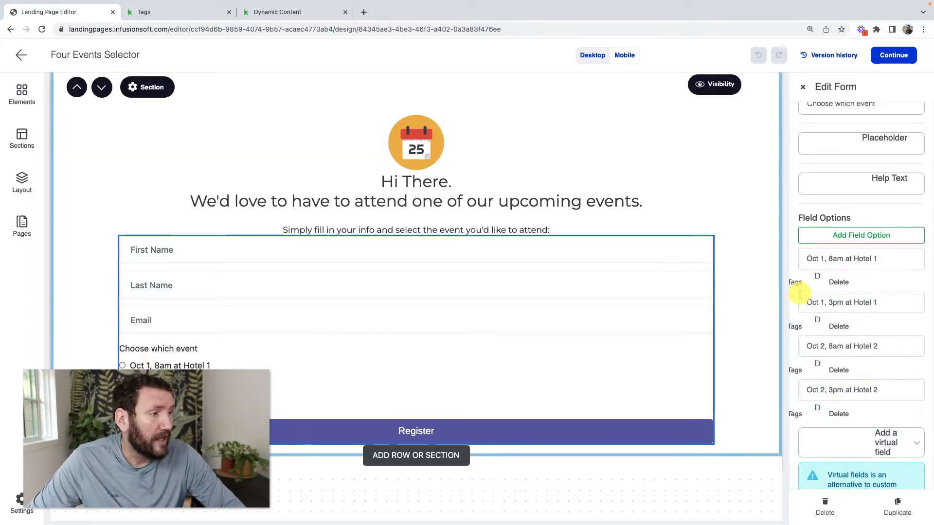
left_click(798, 327)
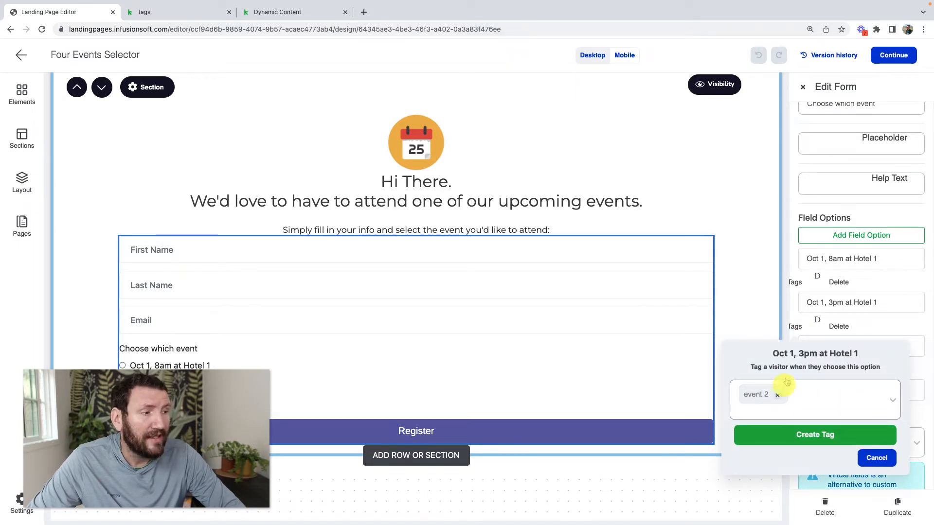
left_click(796, 327)
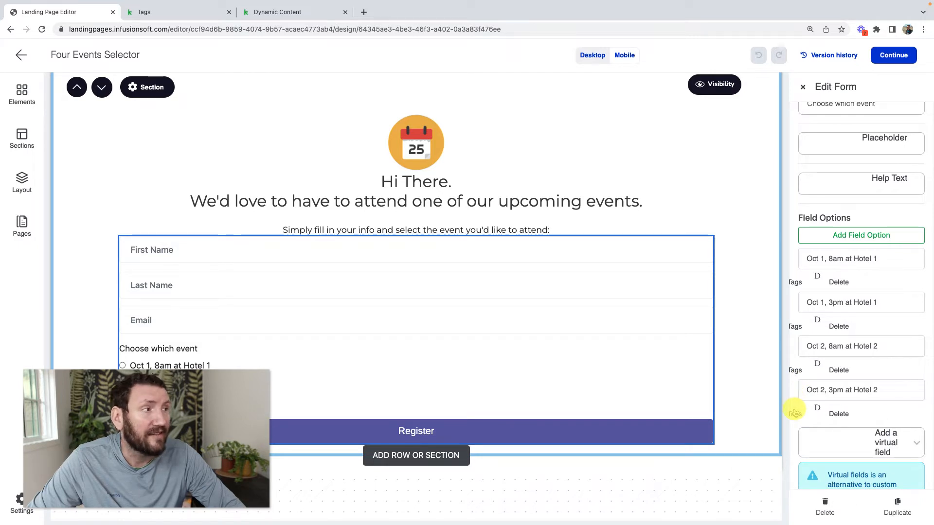
left_click(893, 55)
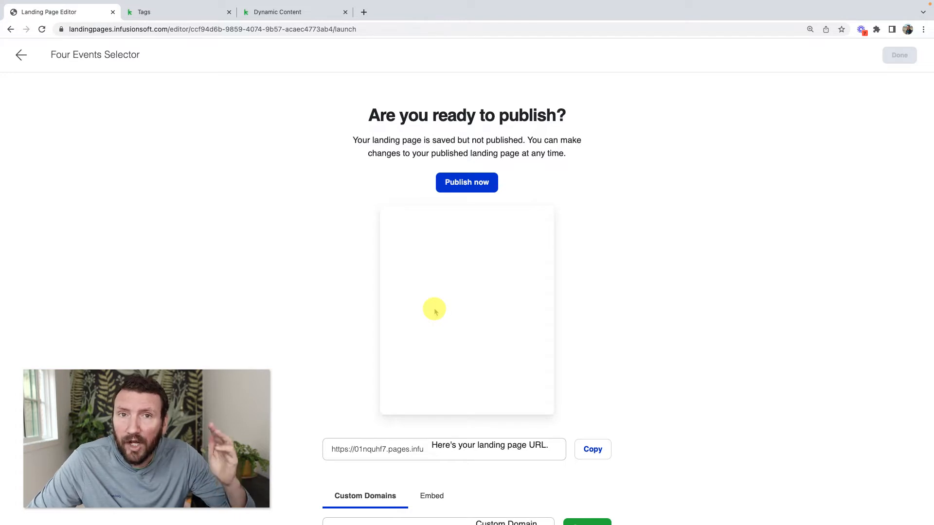
Publish the Four Events Selector landing page and return to the Four Events campaign
left_click(477, 182)
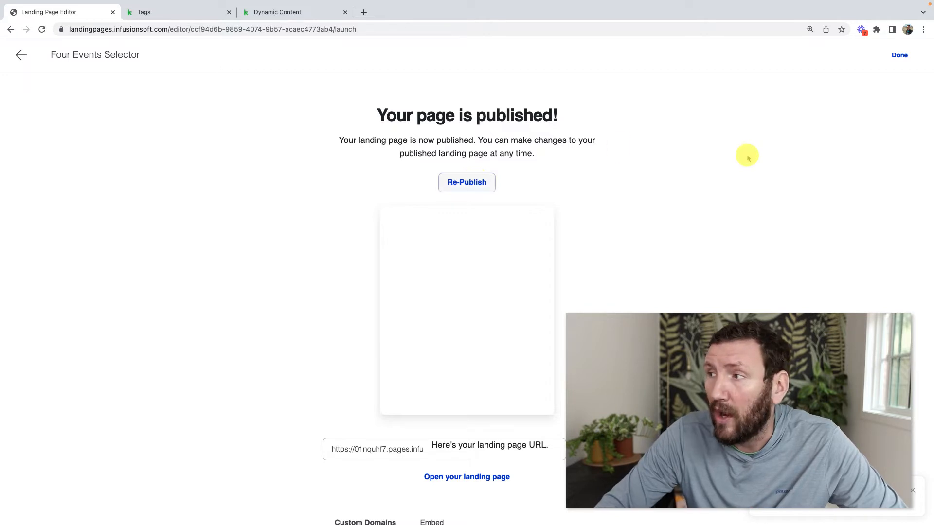
left_click(901, 55)
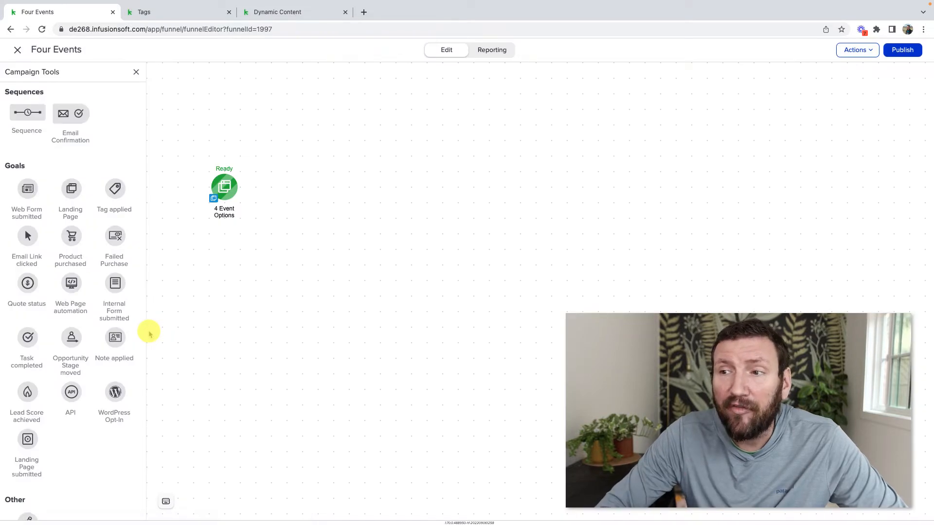
Add a Tag applied goal named Event 1, triggered by the Events -> Event 1 tag
left_click_drag(190, 152, 258, 257)
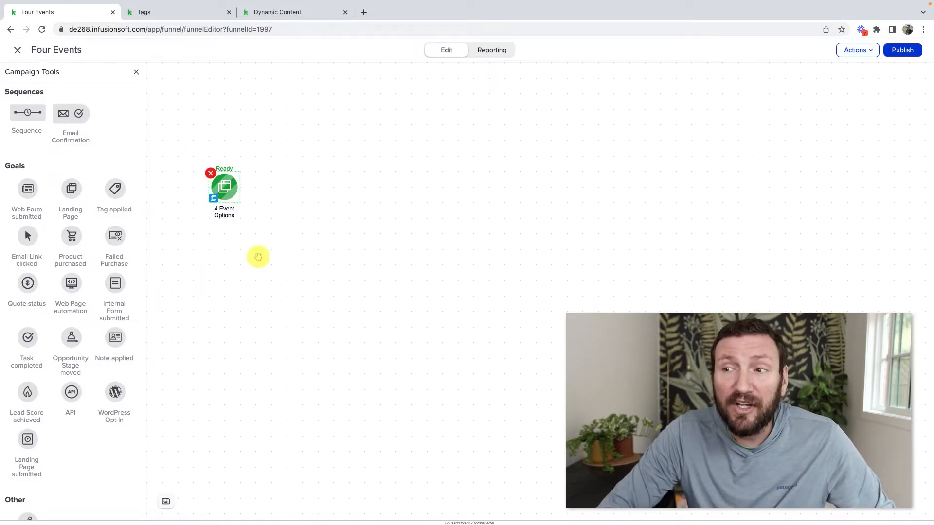
left_click(259, 257)
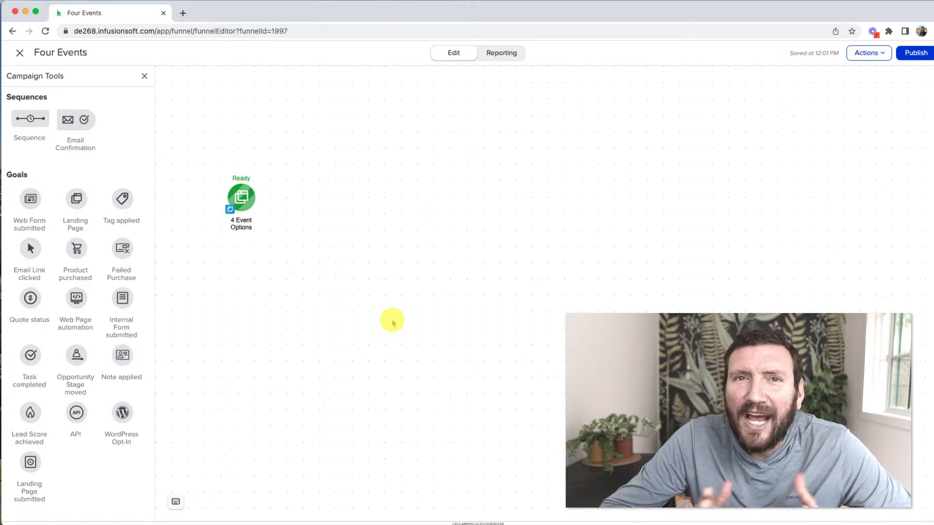
left_click_drag(122, 199, 355, 197)
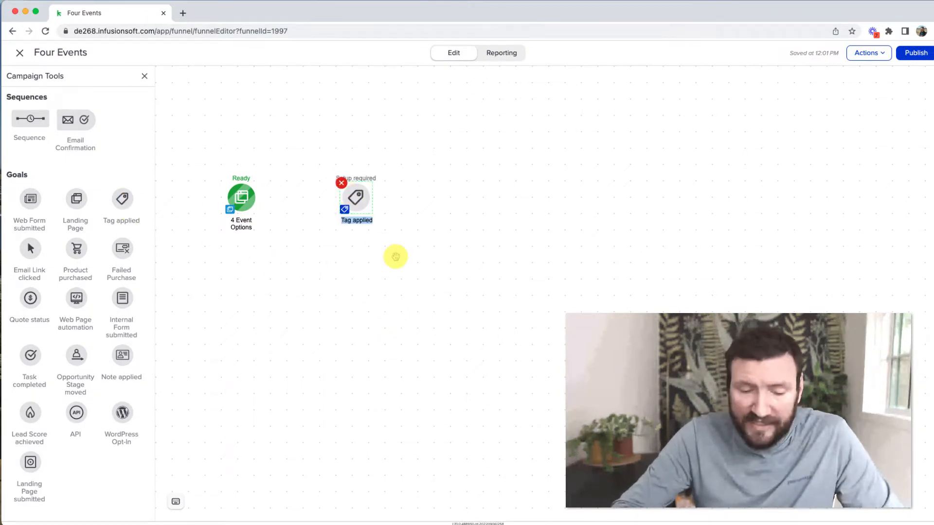
type("2")
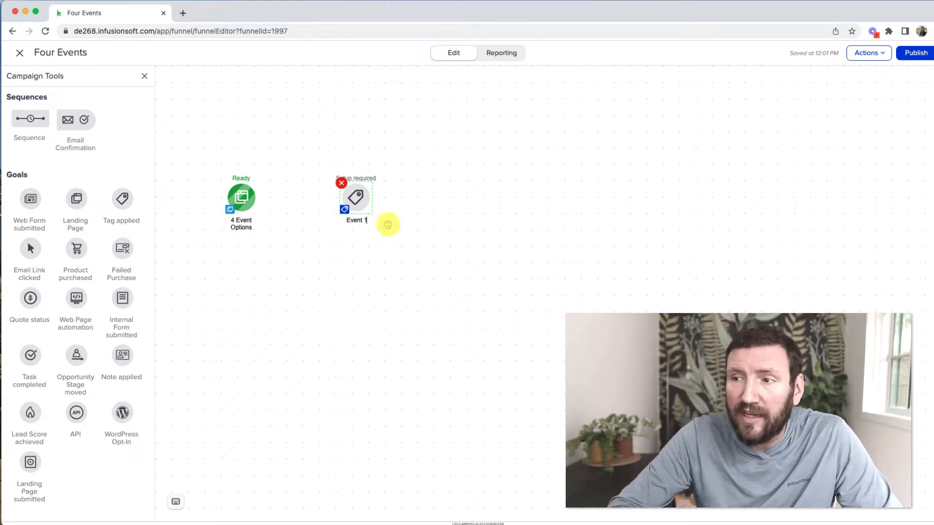
double_click(359, 193)
left_click(379, 241)
type("Event 1")
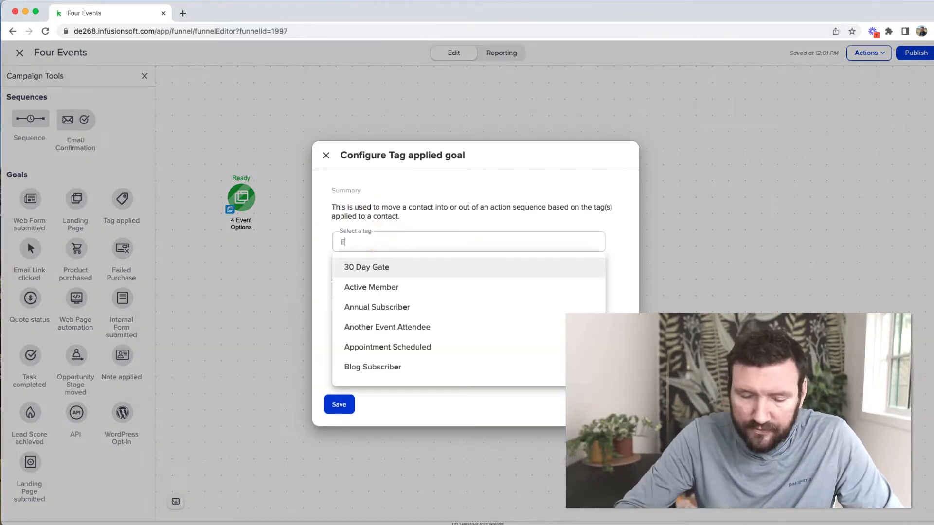
left_click(388, 267)
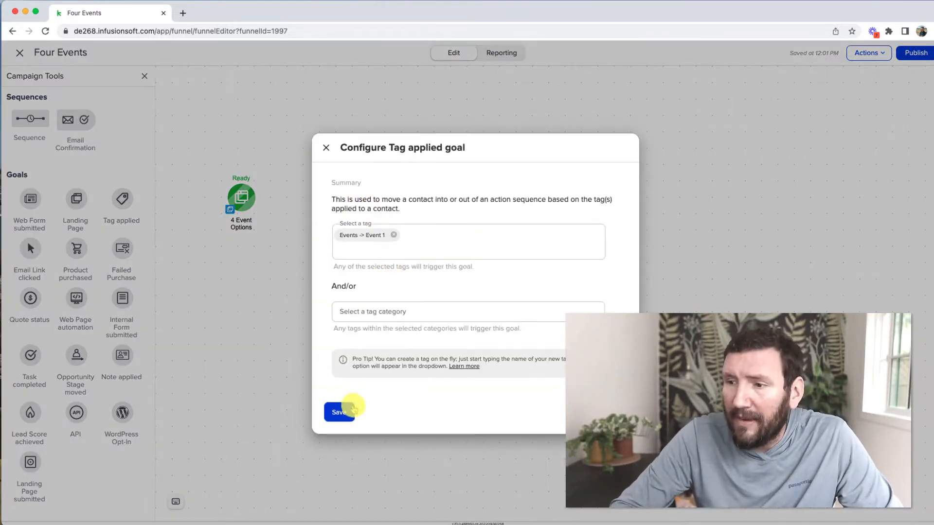
left_click(340, 411)
Add a sequence after the Event 1 goal named Event 1 Reminders
left_click_drag(34, 118, 410, 191)
double_click(446, 220)
type("Event 1 Reminders")
Add a Confirmation email followed by a date timer inside Event 1 Reminders
double_click(440, 195)
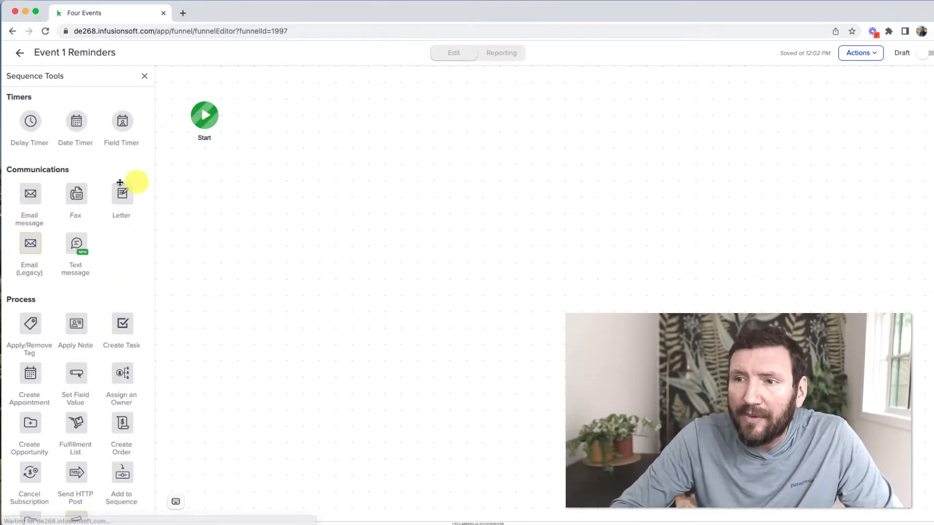
left_click_drag(35, 197, 271, 100)
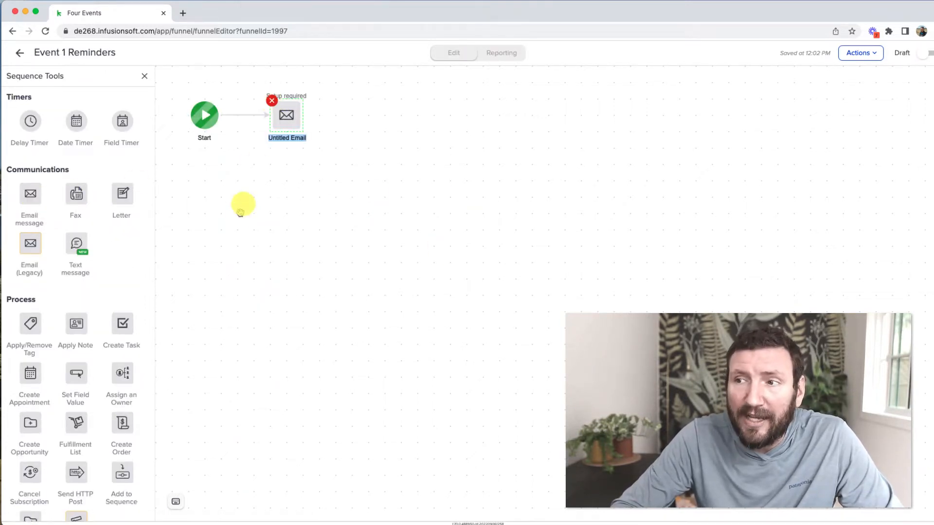
left_click_drag(77, 120, 361, 105)
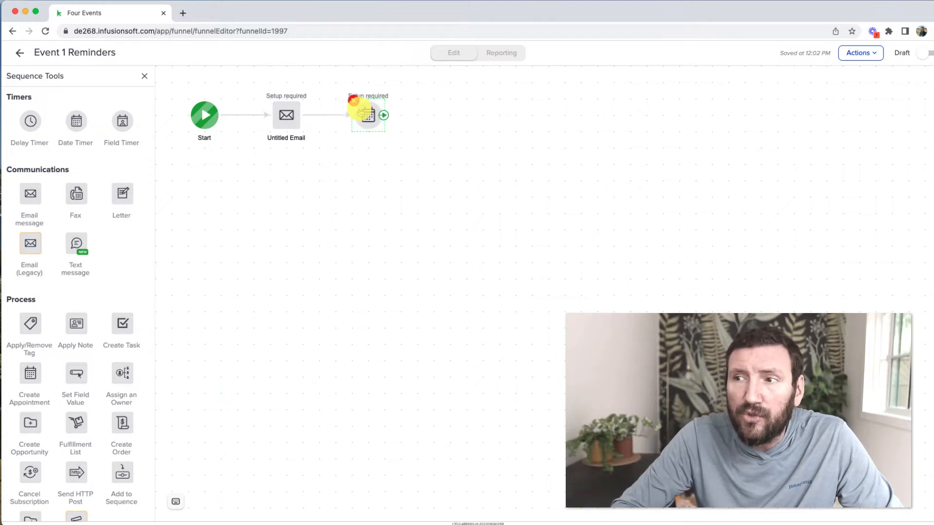
left_click(309, 141)
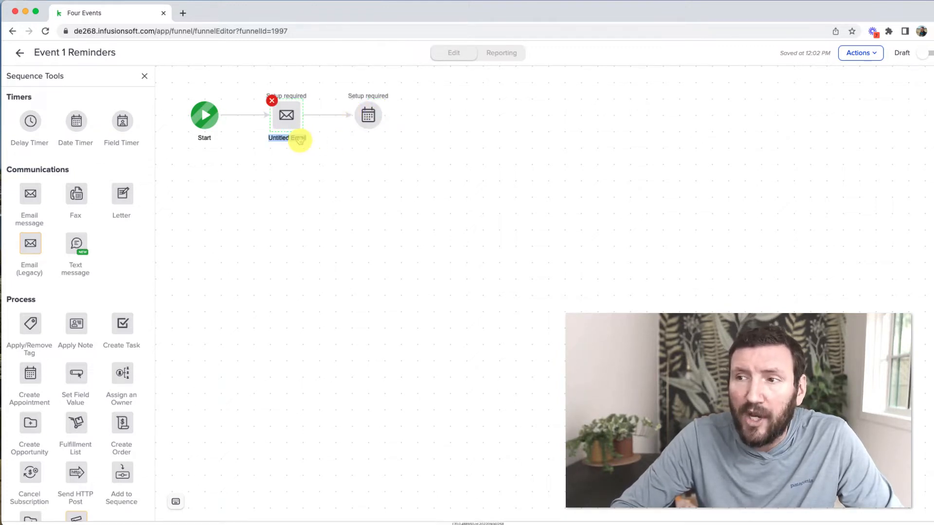
type("Confirmat")
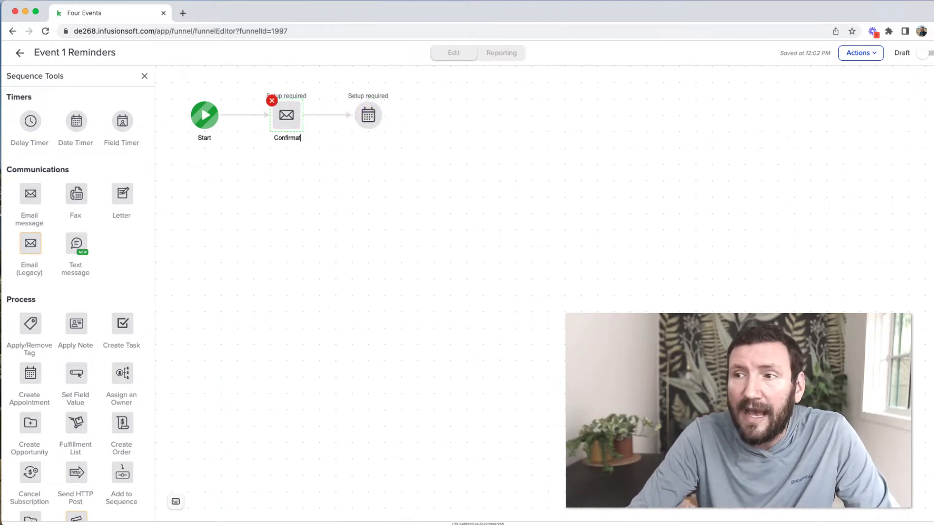
type("ion")
left_click(332, 152)
Set the date timer to September 24, 2022 and add a Week Out Reminder email after it
left_click(369, 115)
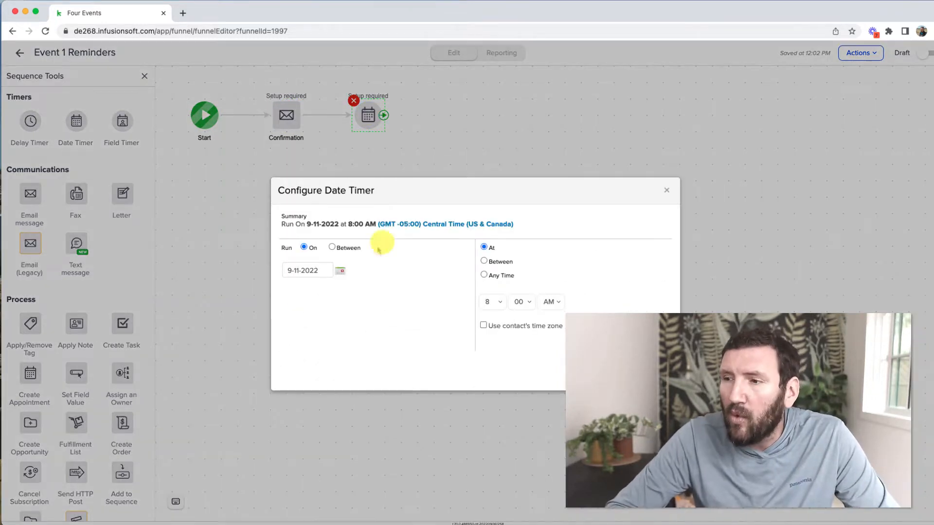
left_click(340, 270)
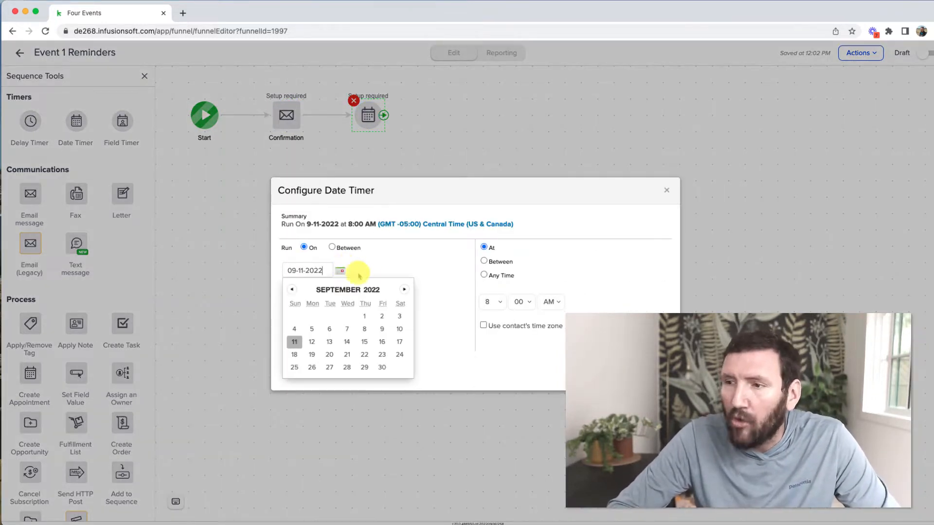
left_click(399, 355)
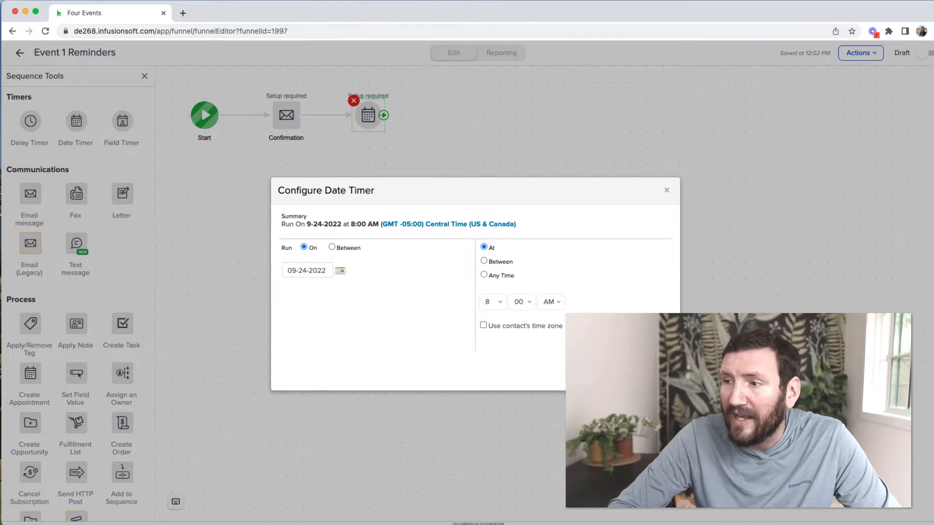
left_click(655, 372)
left_click_drag(30, 195, 441, 113)
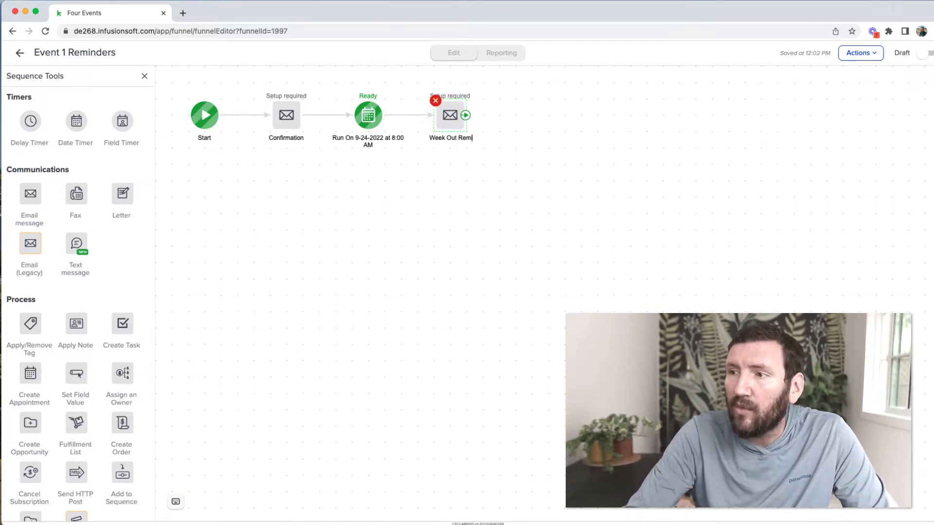
left_click(445, 175)
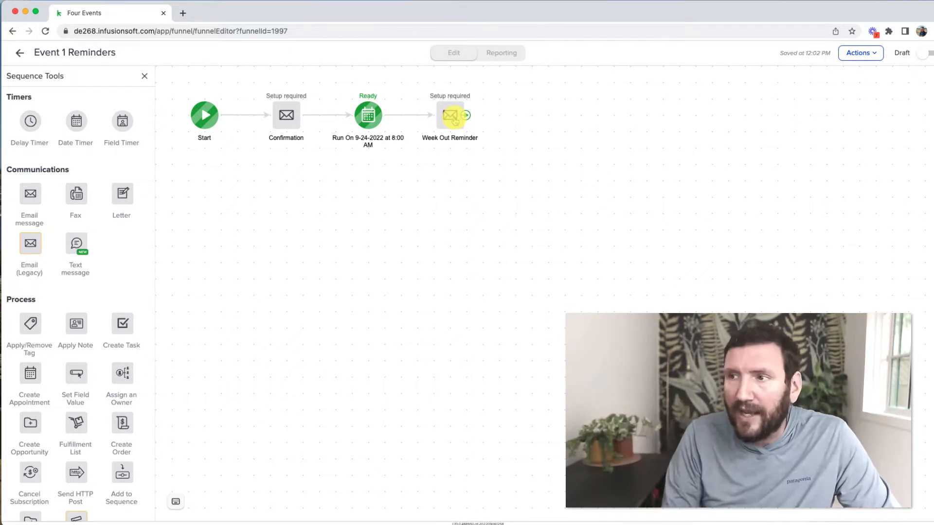
left_click(19, 52)
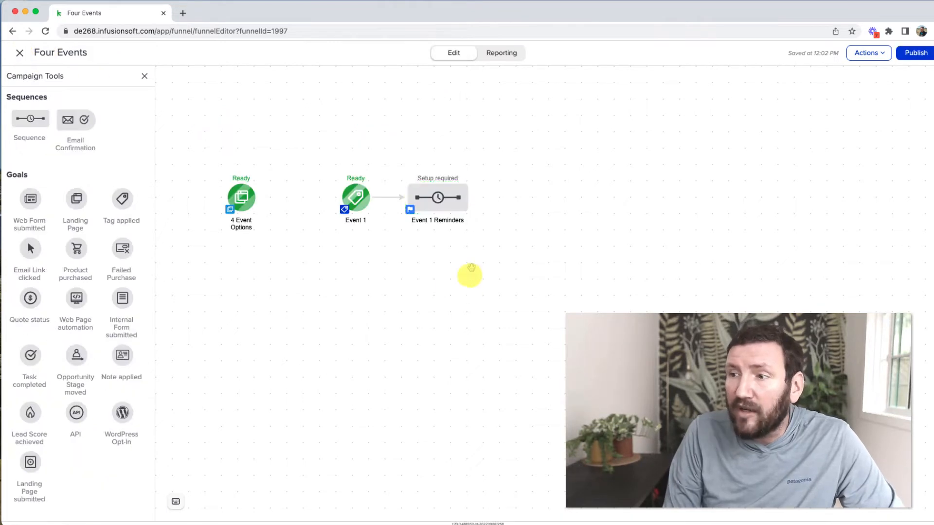
Duplicate the Event 1 goal and sequence as Event 2 and Event 2 Reminders, reviewing the copy
left_click_drag(486, 235, 334, 161)
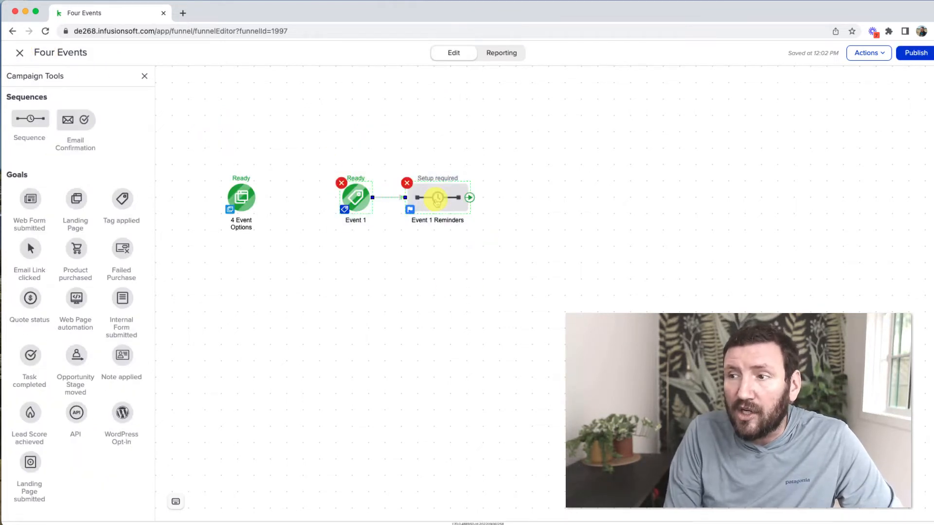
right_click(437, 200)
left_click(463, 214)
left_click_drag(457, 216, 445, 261)
double_click(361, 288)
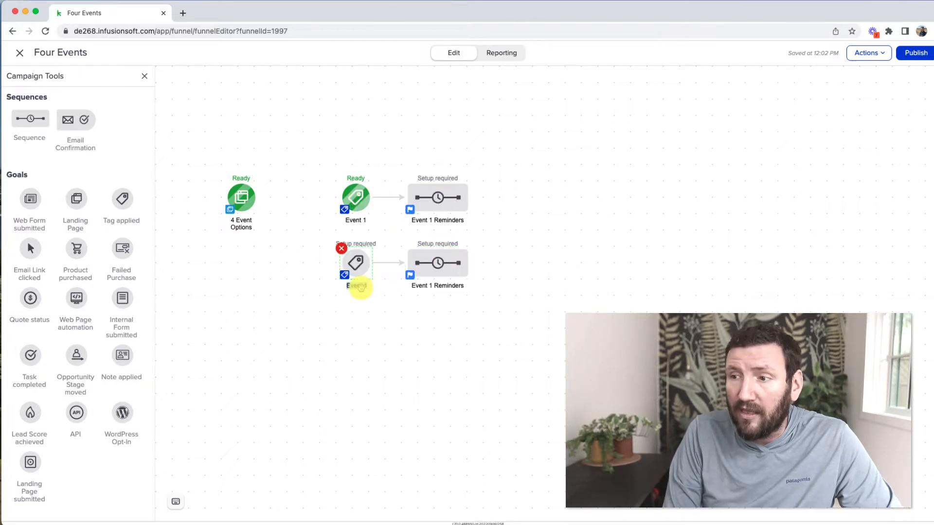
type("Event 2")
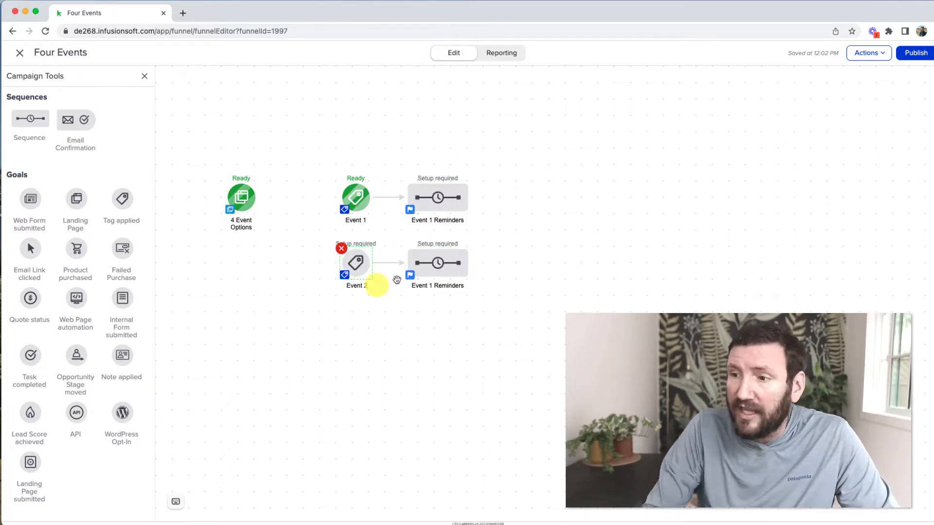
double_click(432, 285)
key("Left")
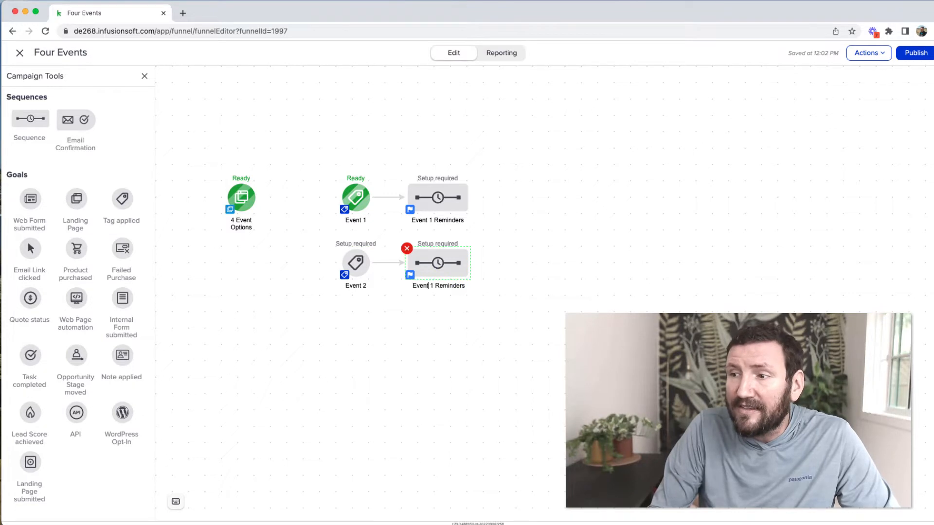
double_click(438, 260)
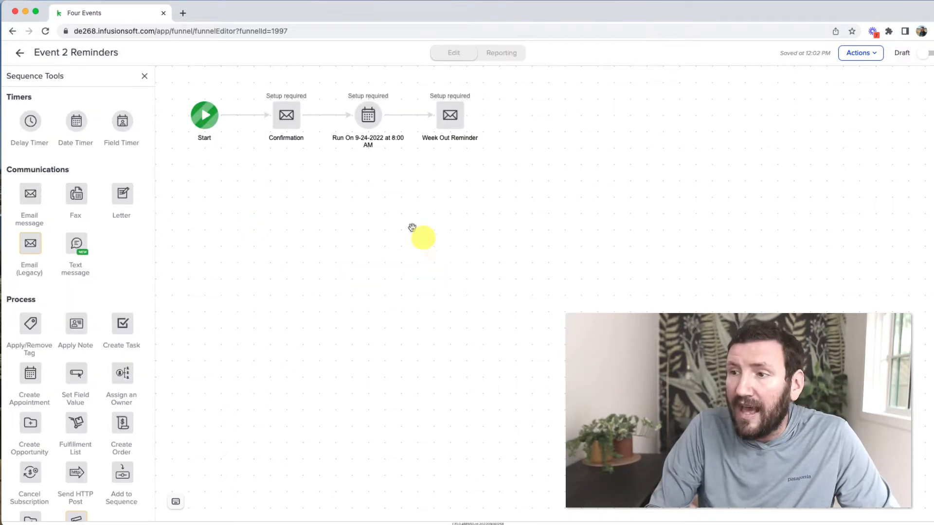
left_click(451, 121)
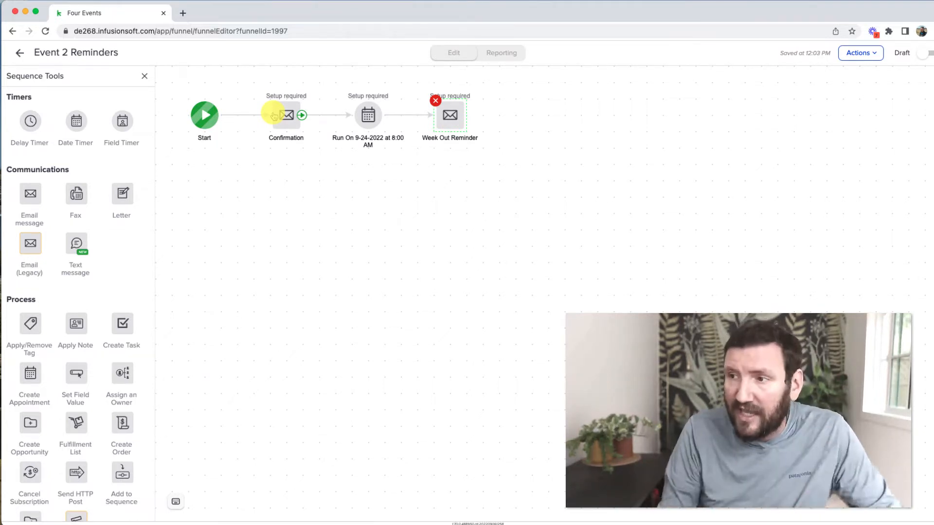
left_click(19, 52)
Duplicate all four event nodes below and rename the first copies Event 3 and Event 3 Reminders
left_click_drag(504, 284, 323, 144)
right_click(438, 195)
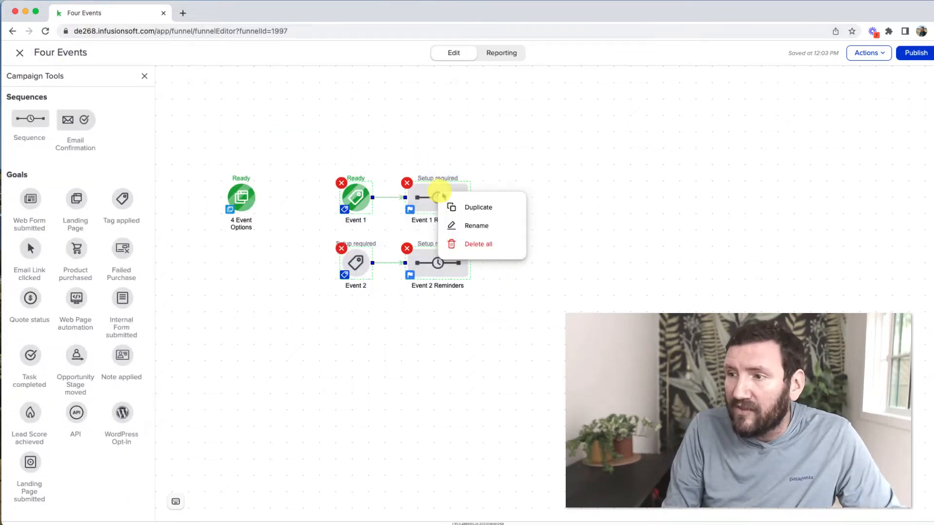
left_click(477, 207)
left_click(437, 327)
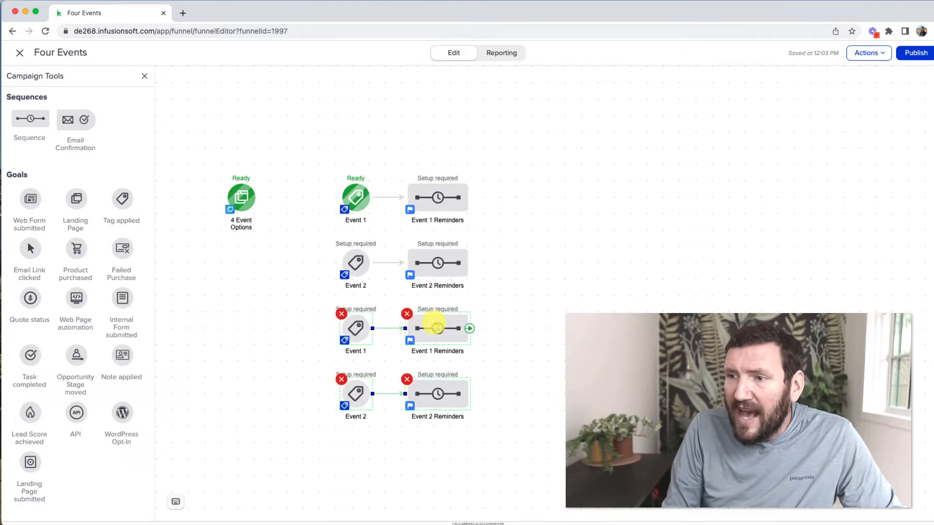
left_click(363, 351)
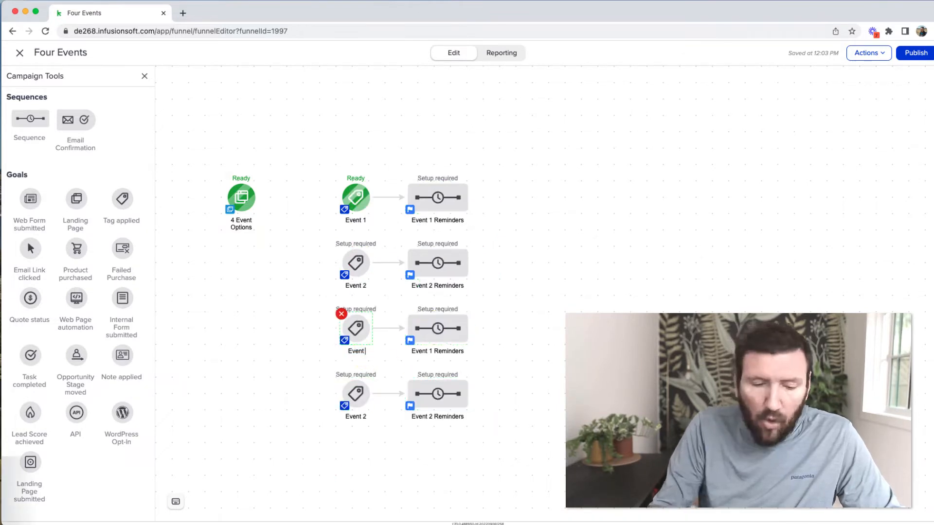
key("BackSpace")
type("3")
left_click(431, 354)
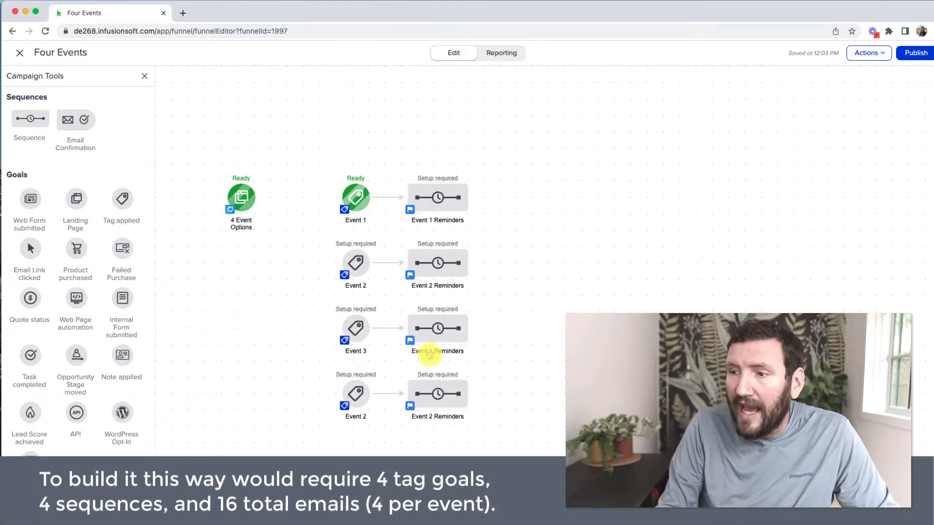
left_click(431, 355)
key("Left")
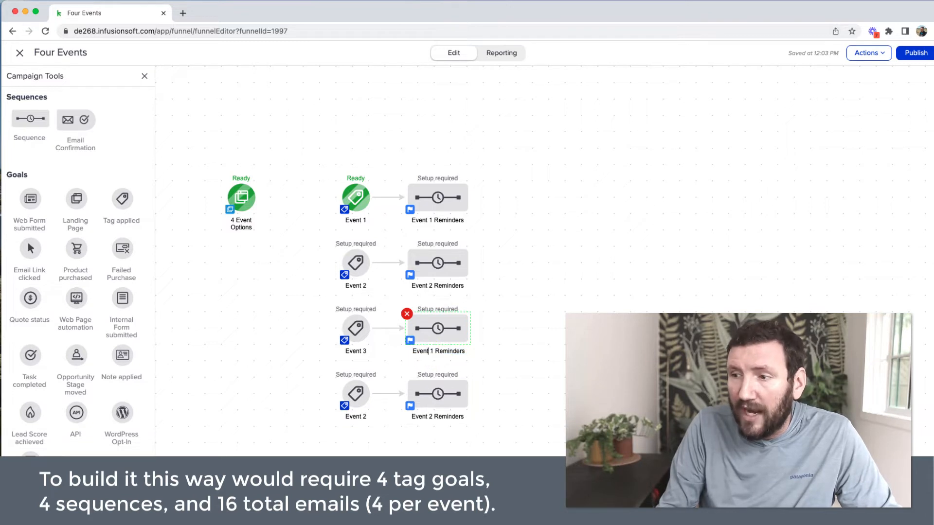
type("3")
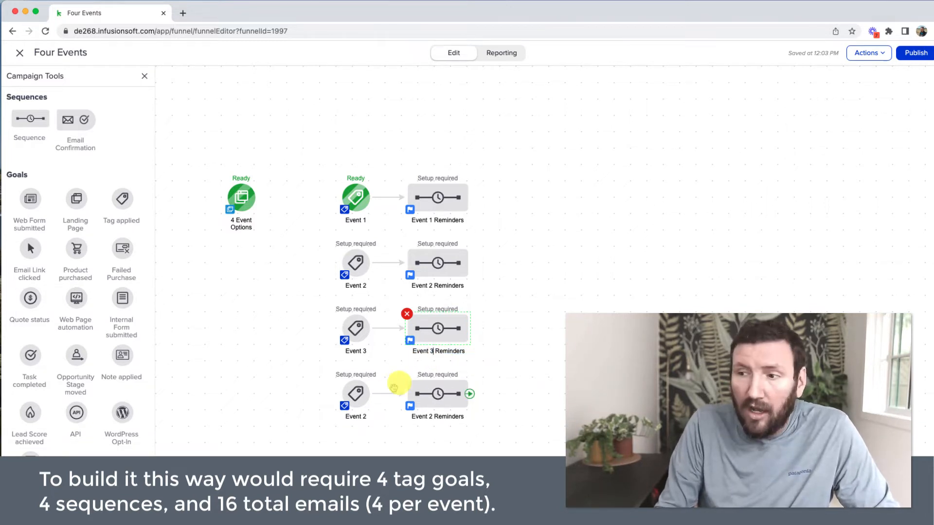
left_click(358, 413)
Rename the remaining copies Event 4 and Event 4 Reminders
type("4")
left_click(423, 417)
key("Left")
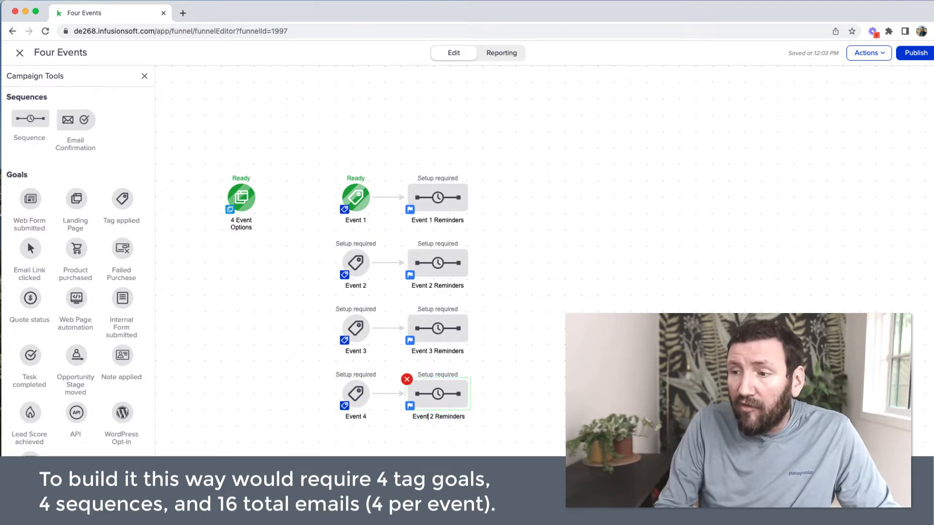
key("shift+Right")
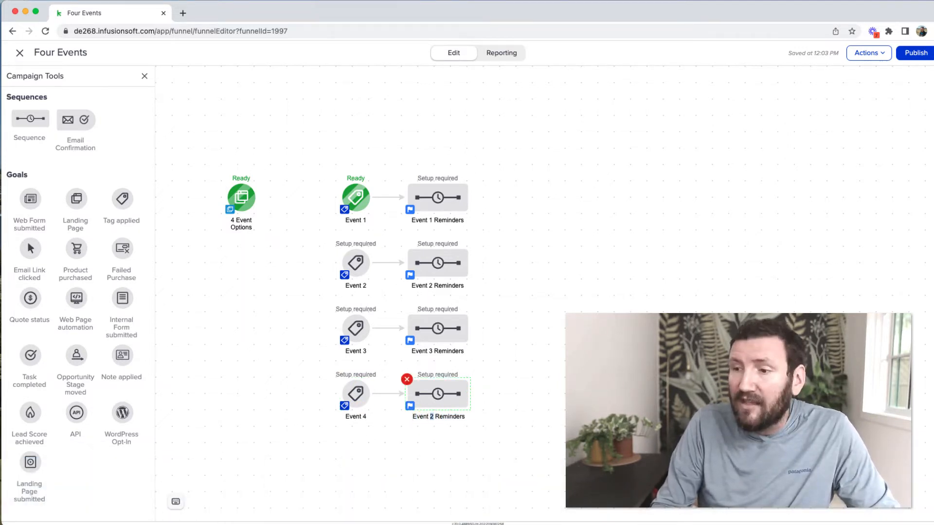
type("4")
left_click(496, 423)
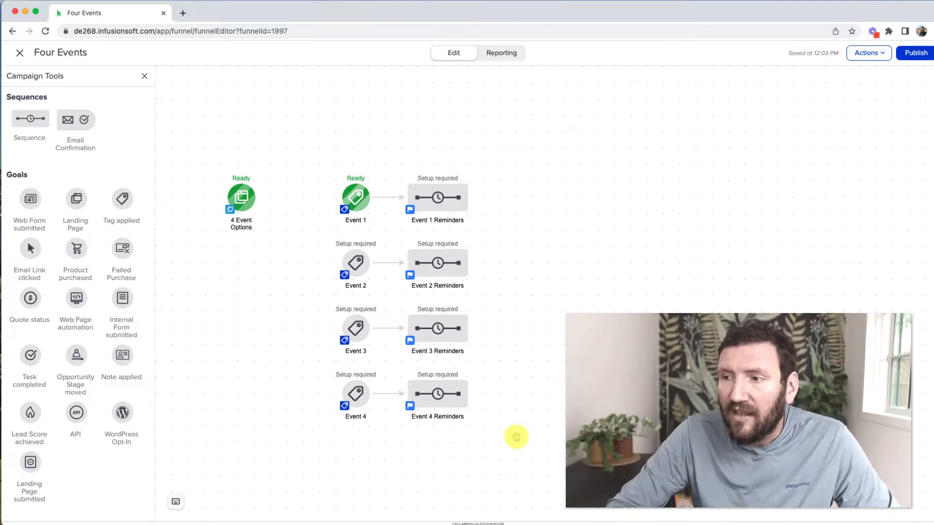
left_click_drag(514, 440, 313, 150)
left_click(503, 204)
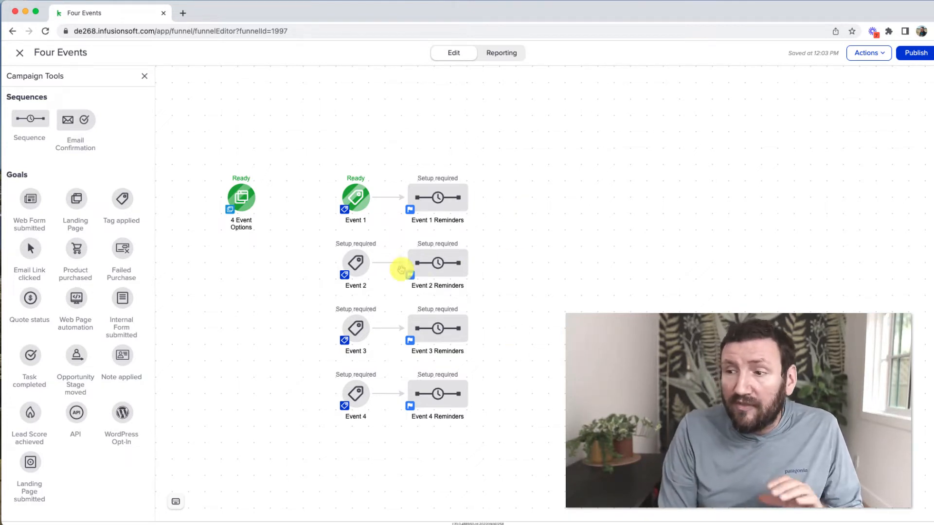
double_click(450, 272)
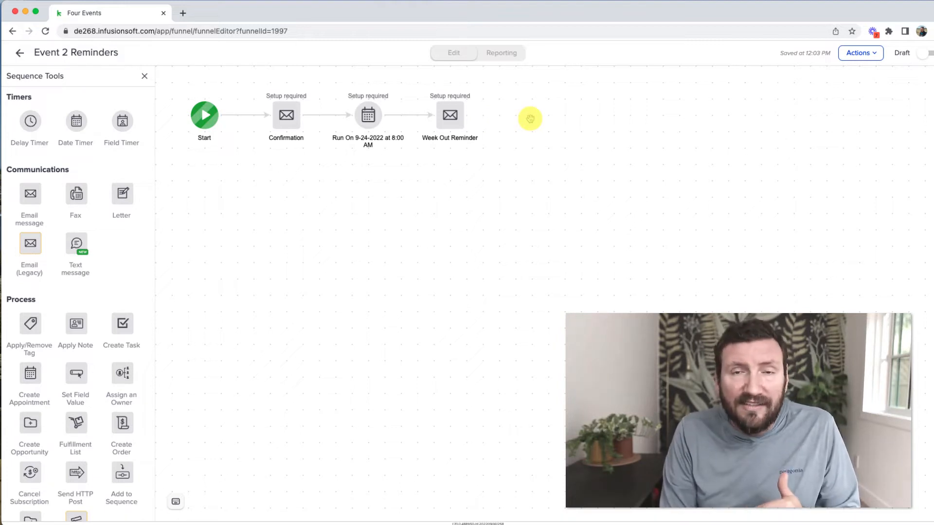
left_click(366, 115)
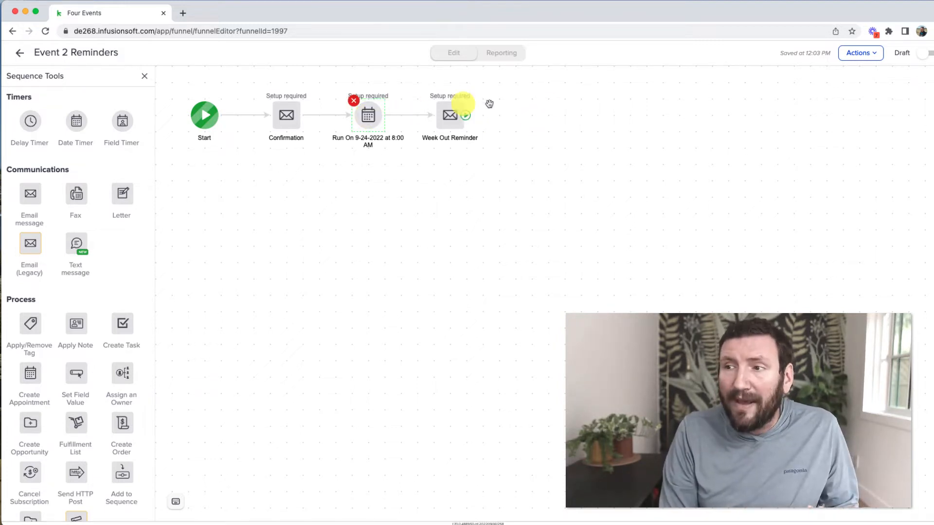
left_click(19, 53)
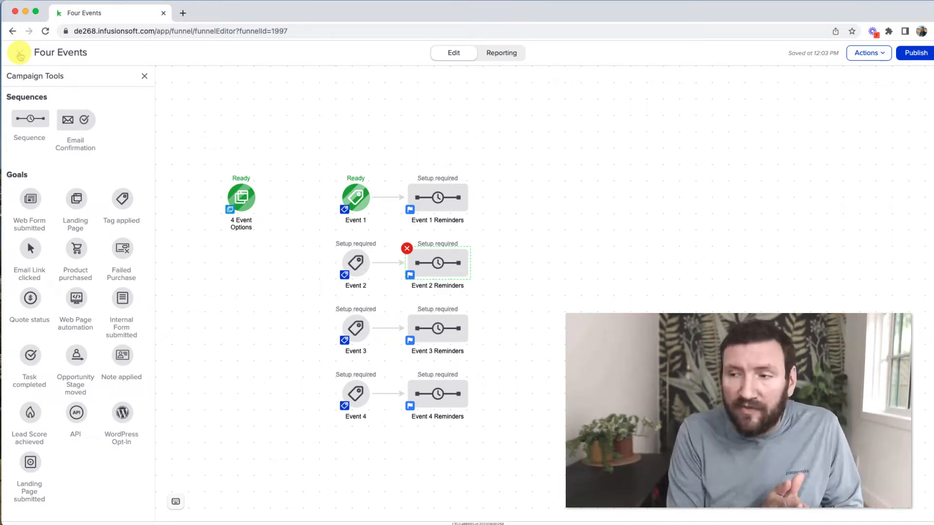
Delete all eight event goals and sequences, then place a new Tag applied goal beside 4 Event Options
left_click(511, 261)
left_click_drag(502, 443, 308, 148)
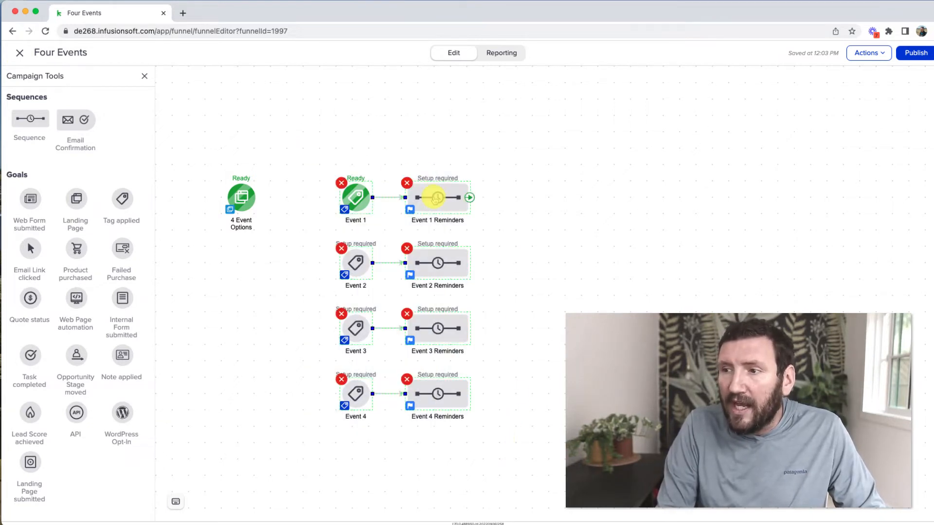
right_click(435, 197)
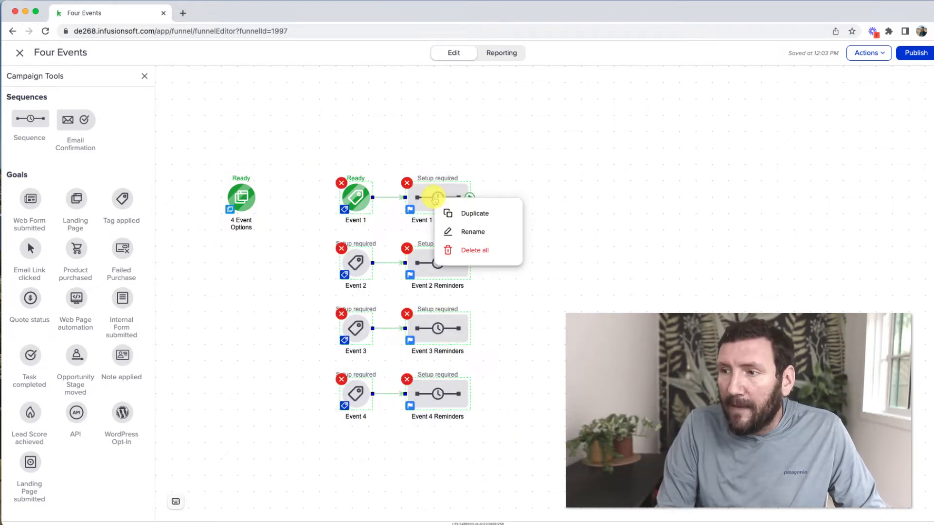
left_click(478, 254)
left_click(553, 381)
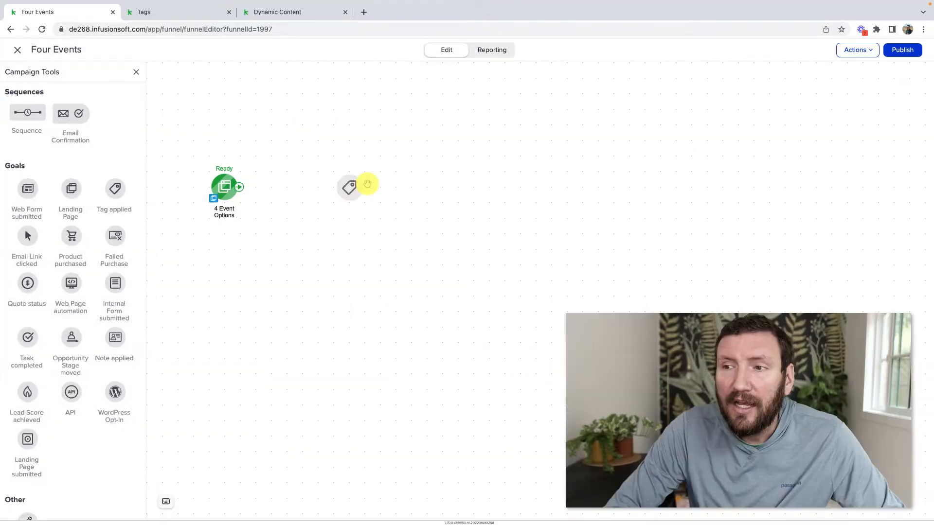
left_click_drag(368, 184, 350, 186)
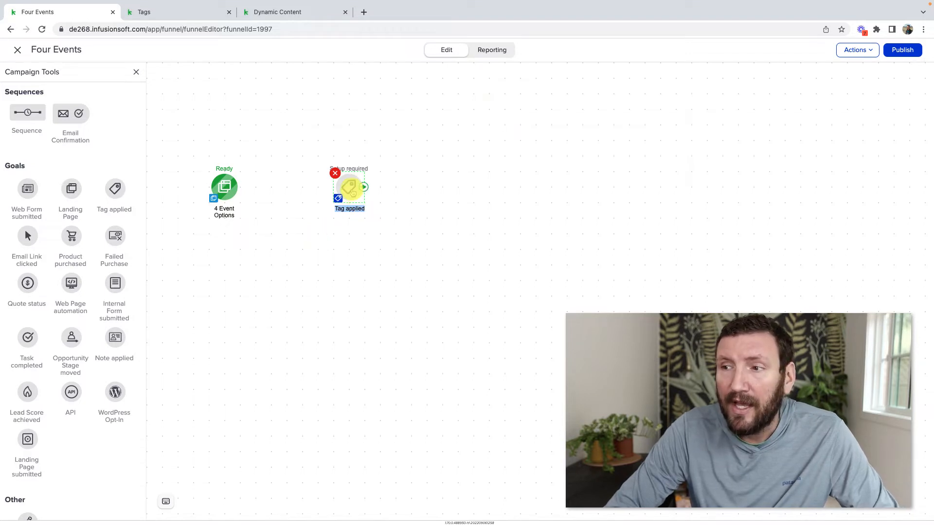
Name the goal Event 1 or 2 and trigger it with the Events -> Event 1 and Event 2 tags
left_click_drag(354, 189, 337, 191)
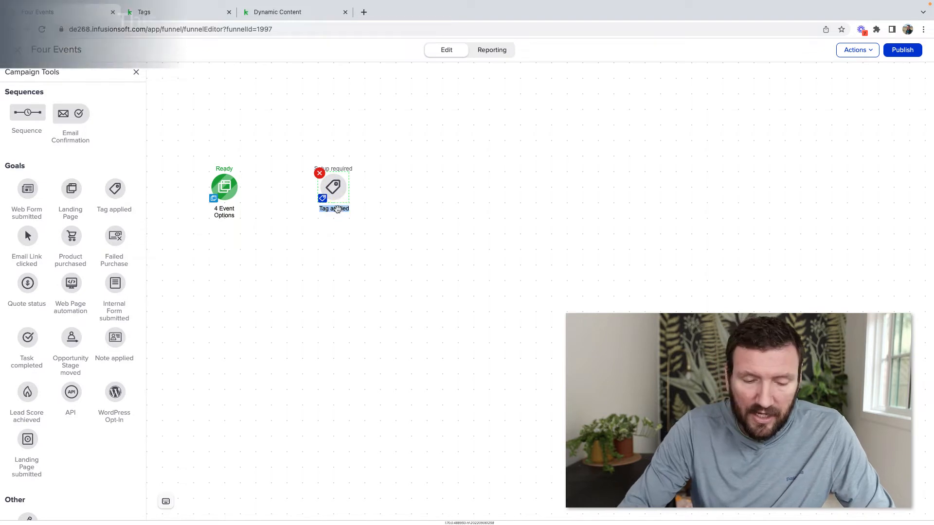
type("Event 1 or 2")
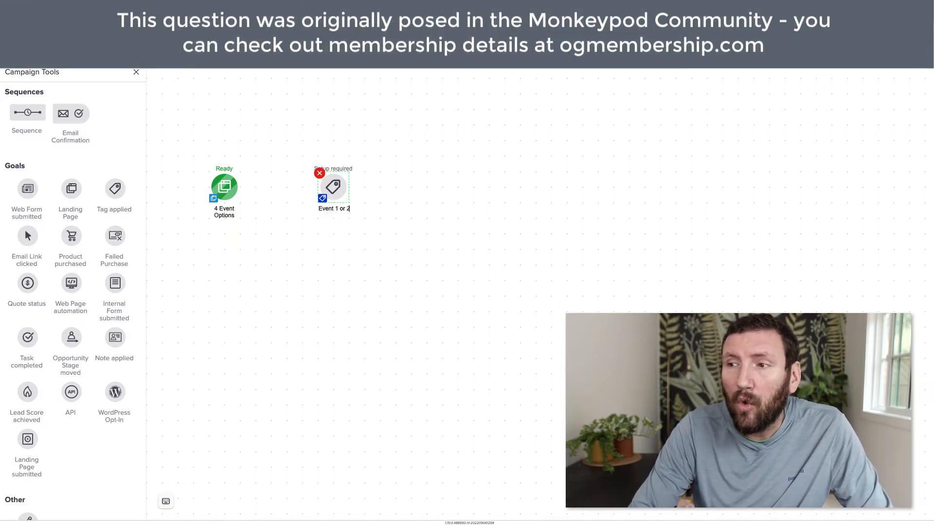
double_click(335, 185)
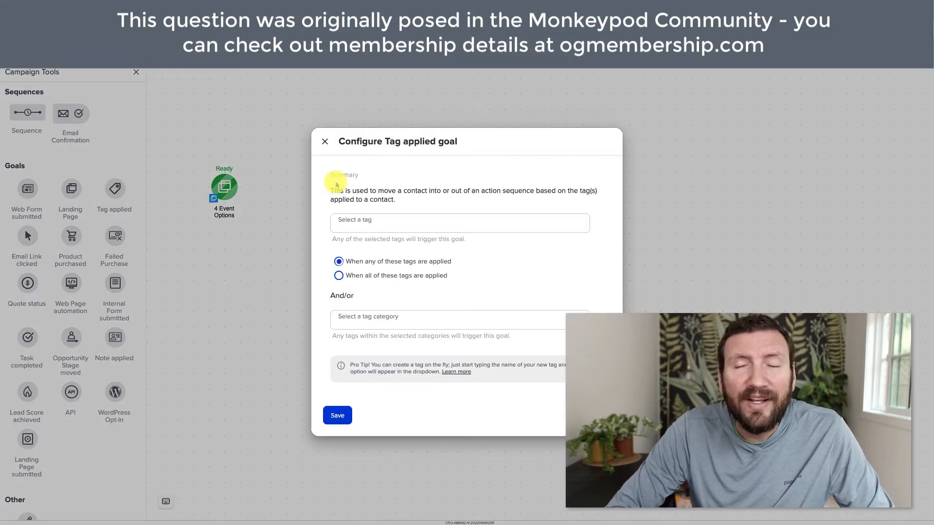
left_click(355, 239)
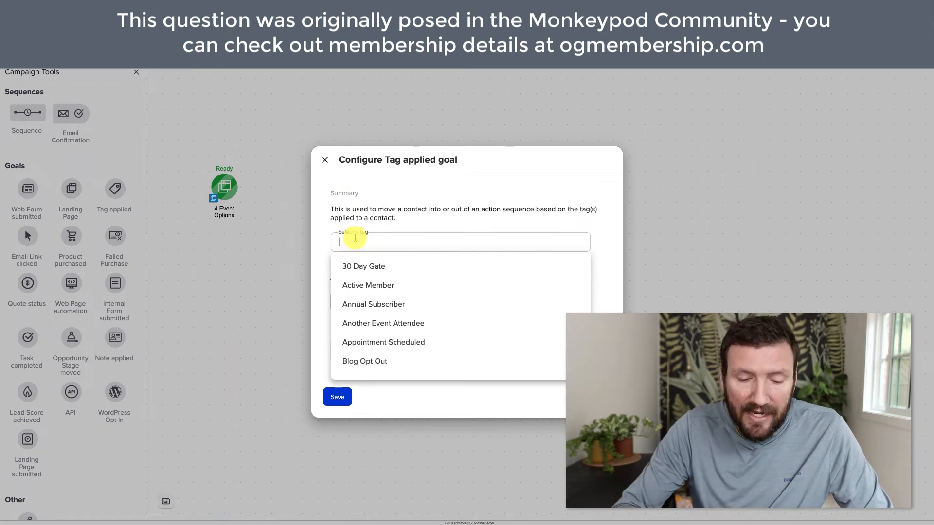
type("Event")
left_click(386, 304)
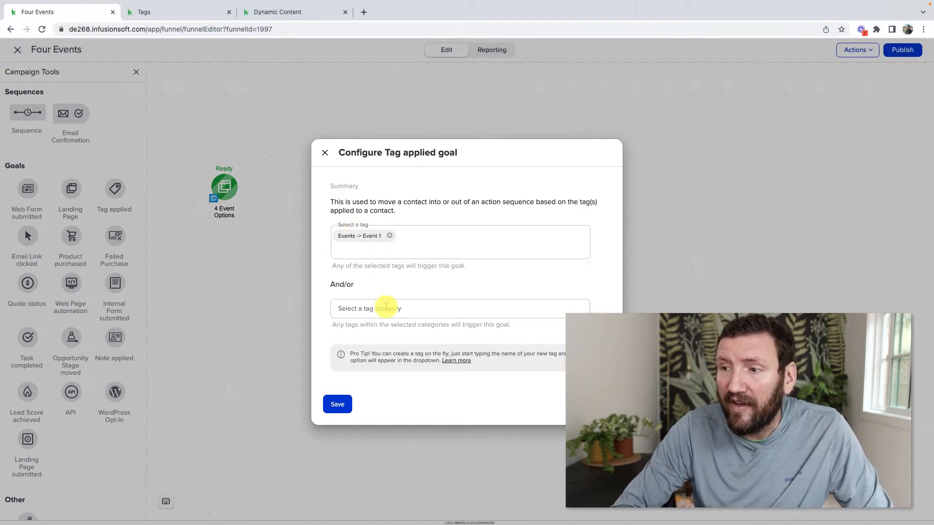
left_click(395, 249)
type("Event")
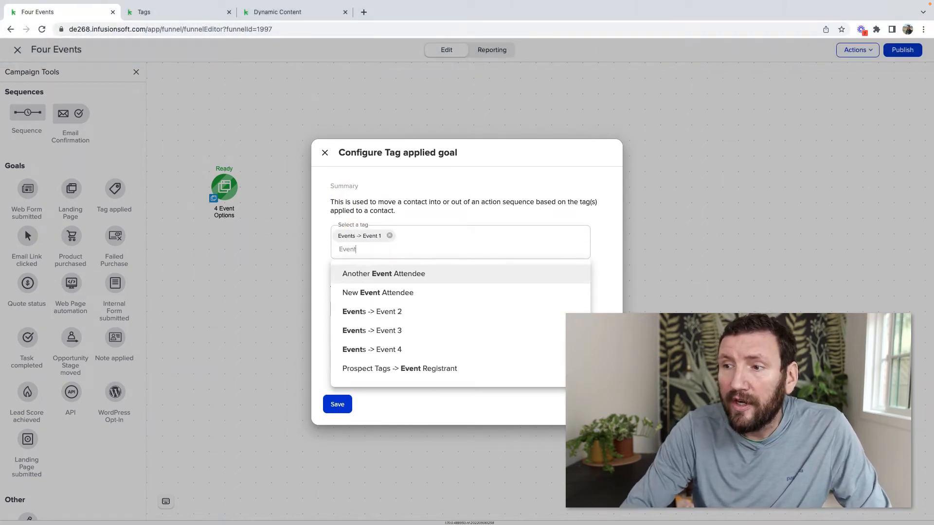
left_click(417, 311)
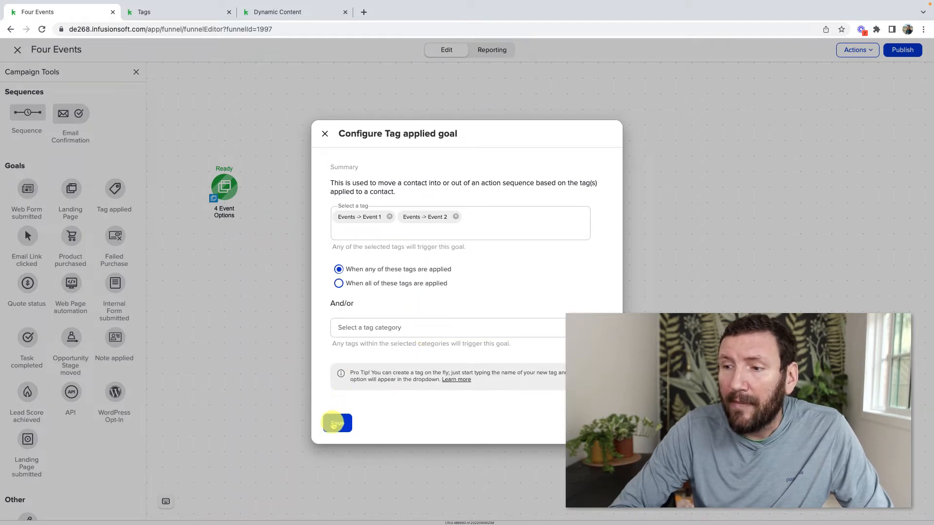
left_click(336, 421)
Add an Event 3 or 4 goal using the Event 3 and Event 4 tags, plus a sequence after Event 1 or 2
left_click_drag(115, 189, 333, 248)
left_click(337, 267)
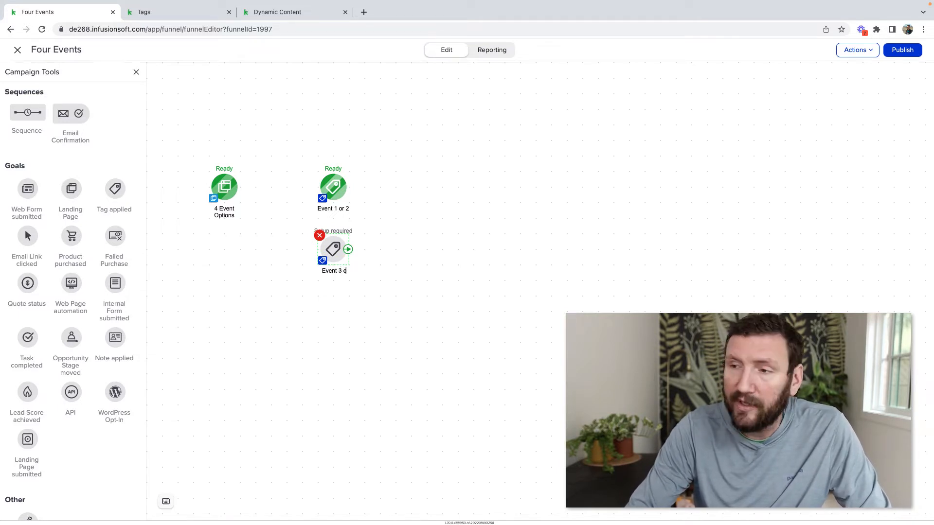
left_click(338, 238)
left_click(334, 235)
left_click(334, 243)
type("Event")
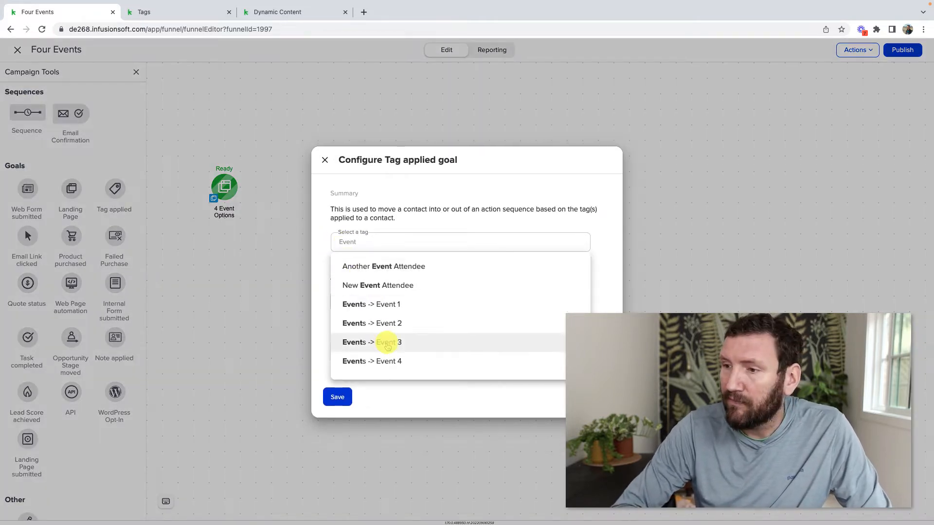
left_click(385, 342)
left_click(398, 249)
type("eve")
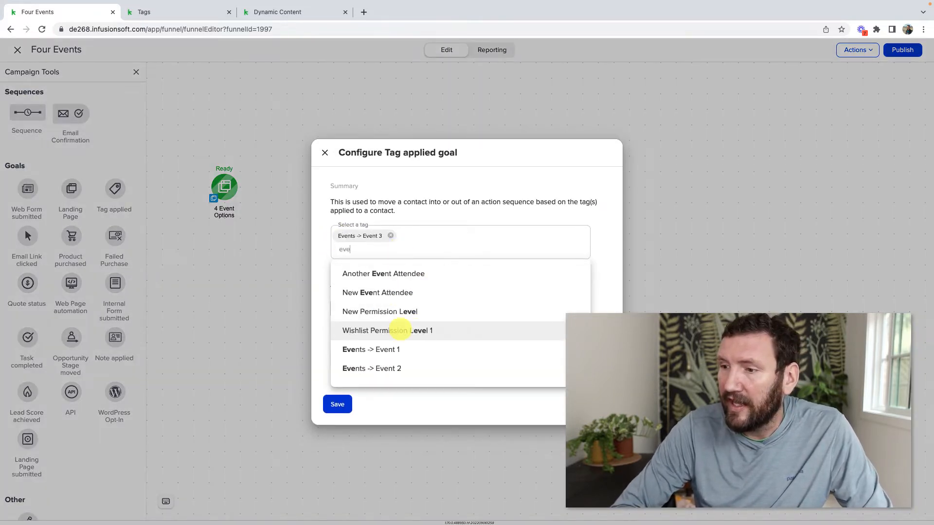
scroll(408, 313, "down", 2)
left_click(407, 304)
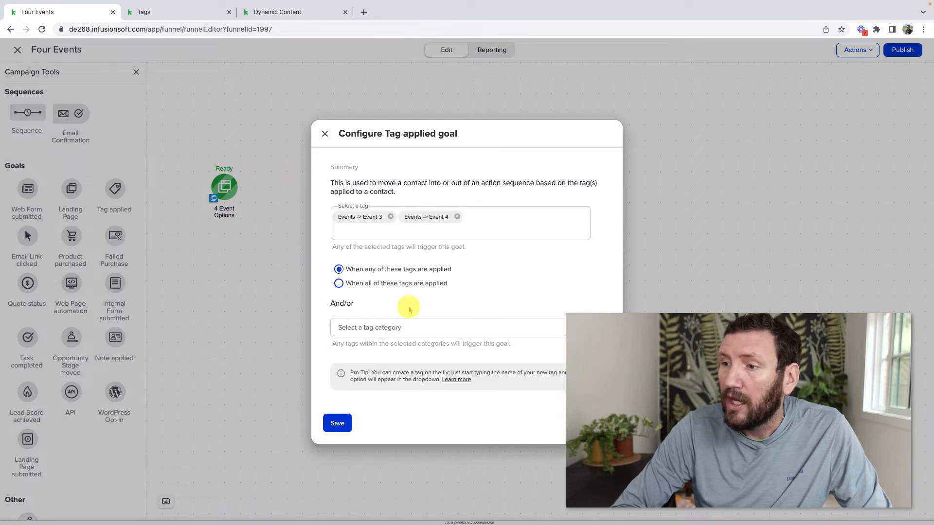
left_click(334, 422)
left_click_drag(27, 113, 411, 188)
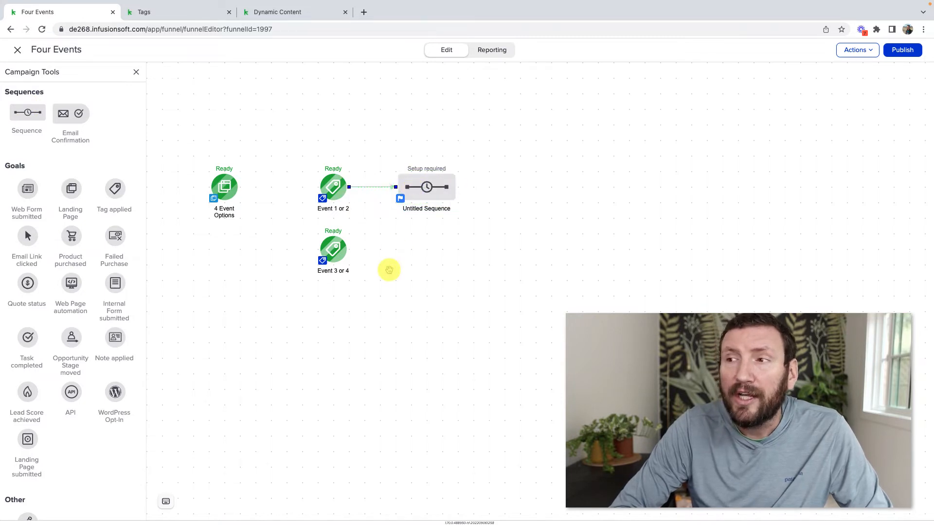
Name the new sequence Set Event Date and open it
left_click(417, 209)
type("Set Event Date")
left_click(390, 264)
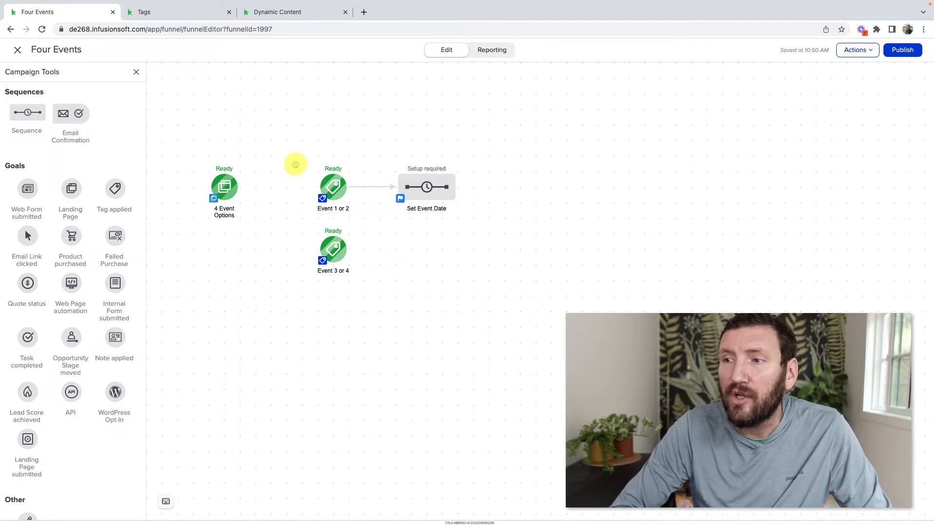
double_click(415, 186)
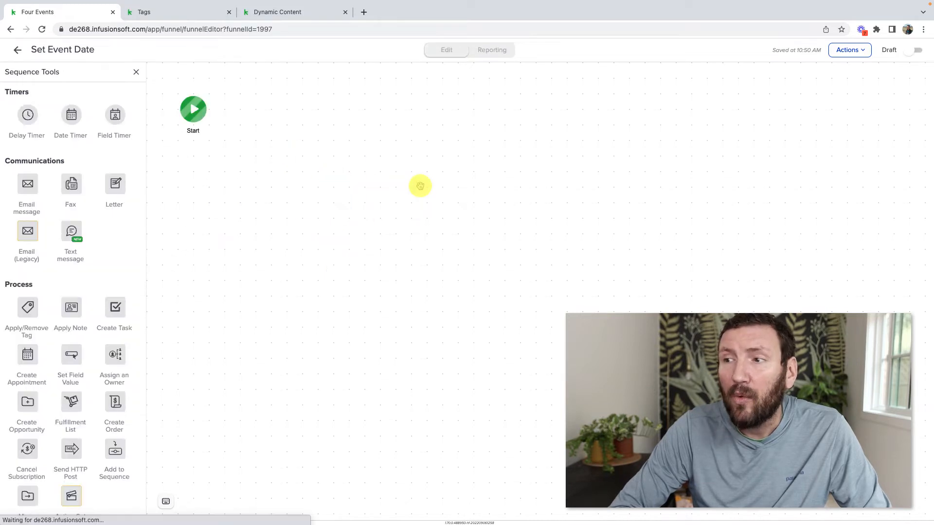
scroll(73, 314, "down", 3)
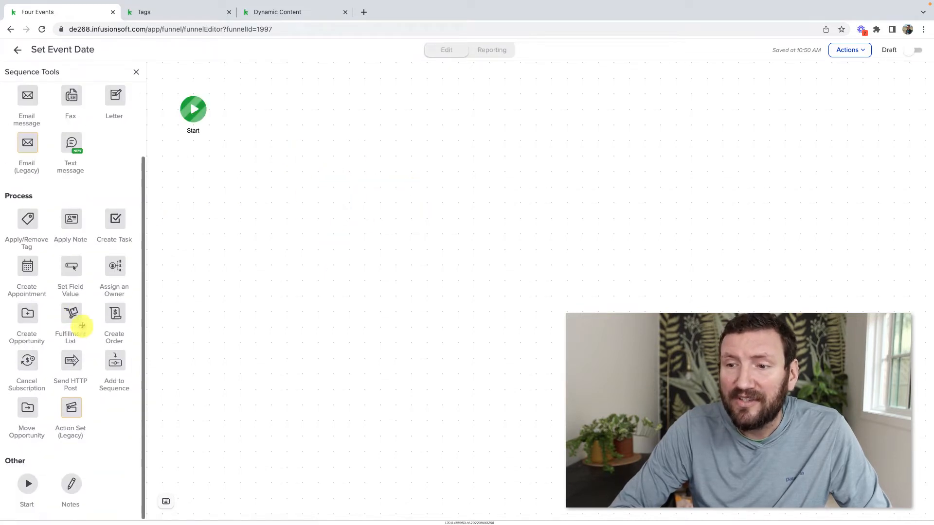
Add a Set field value step that fills the empty Date Field with October 1, 2022
left_click_drag(73, 264, 254, 111)
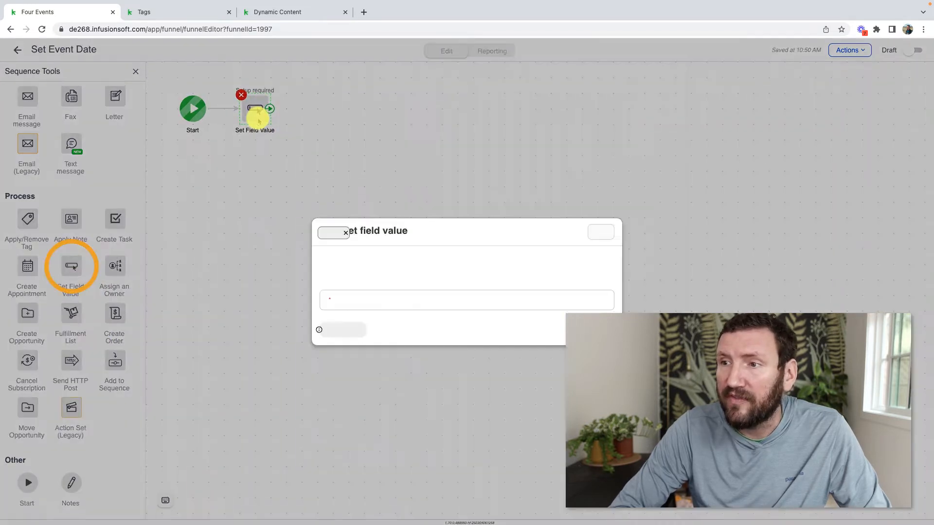
left_click(350, 285)
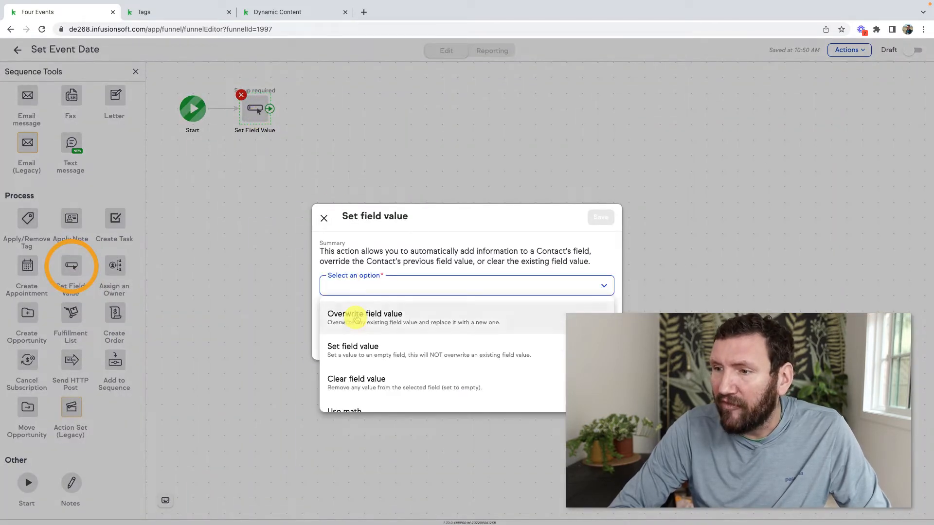
left_click(358, 350)
left_click(371, 299)
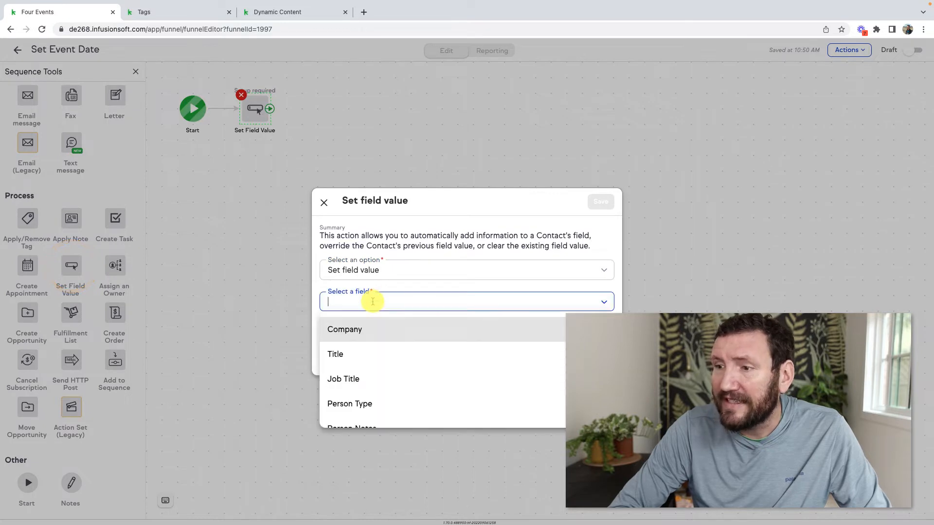
scroll(370, 366, "down", 2)
scroll(370, 366, "down", 5)
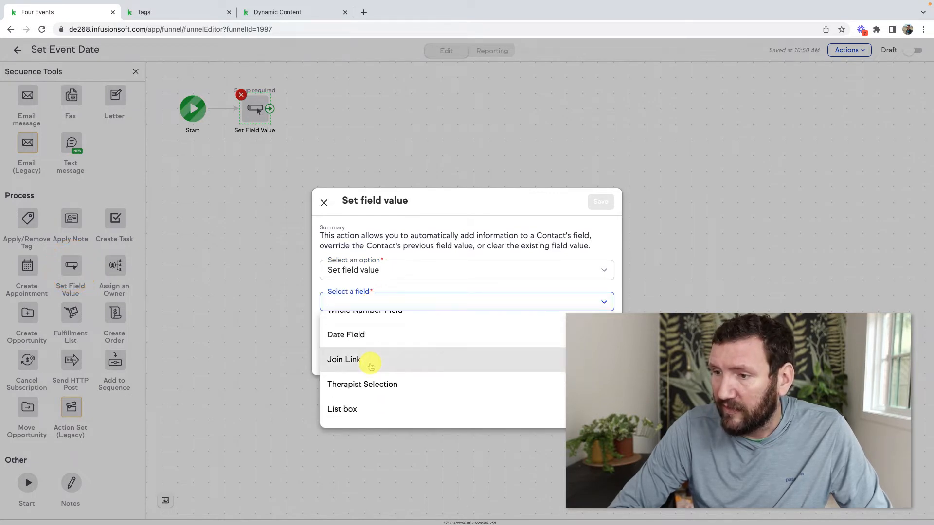
scroll(371, 366, "down", 2)
scroll(372, 366, "up", 4)
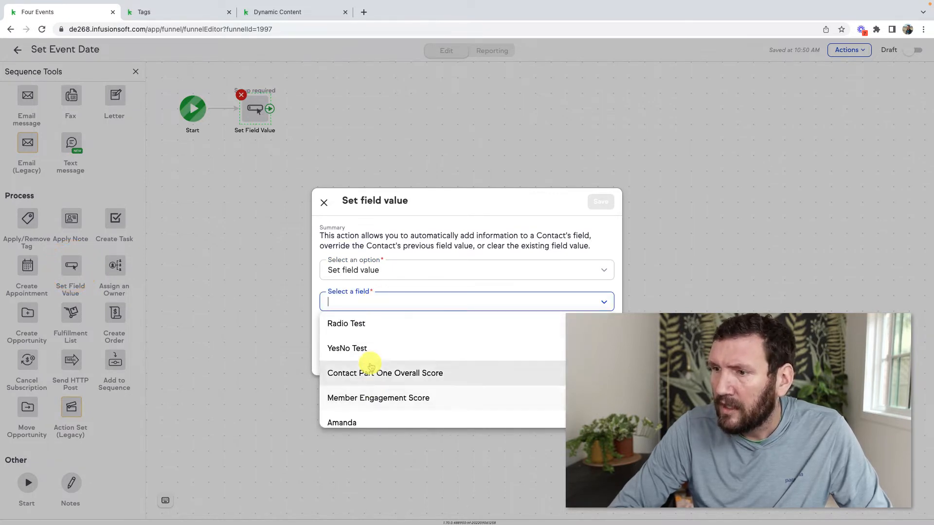
scroll(371, 366, "up", 3)
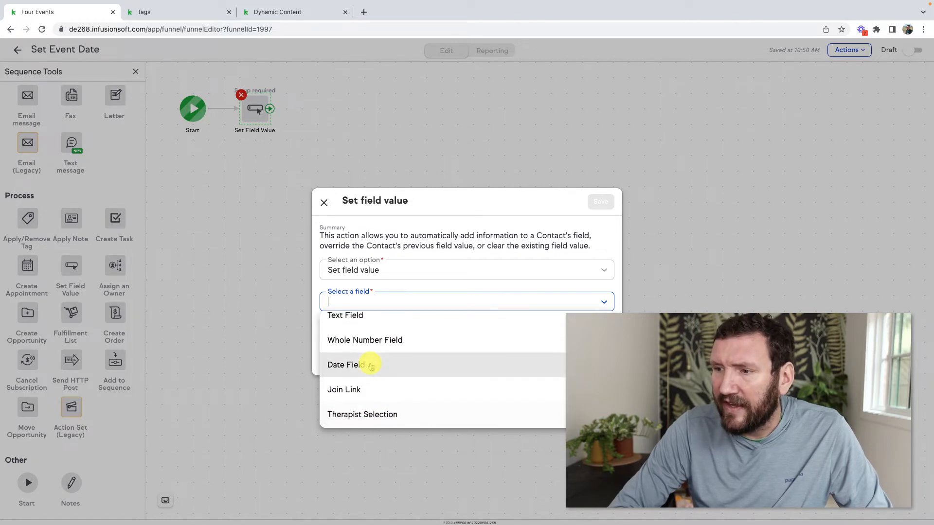
left_click(366, 366)
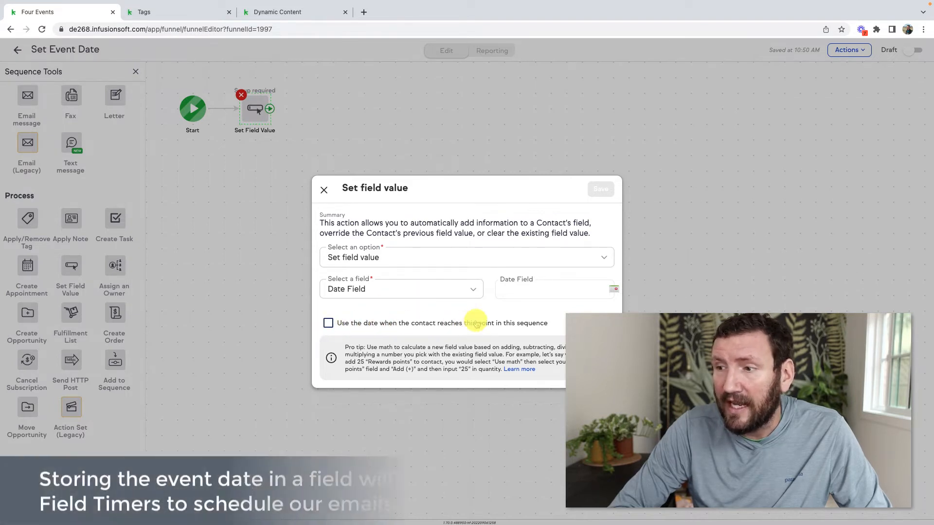
left_click(525, 288)
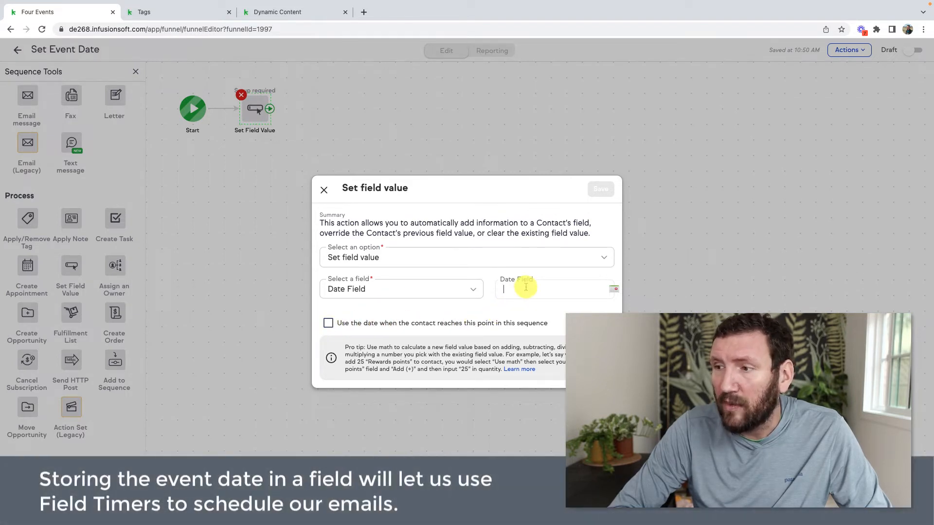
left_click(614, 289)
left_click(609, 316)
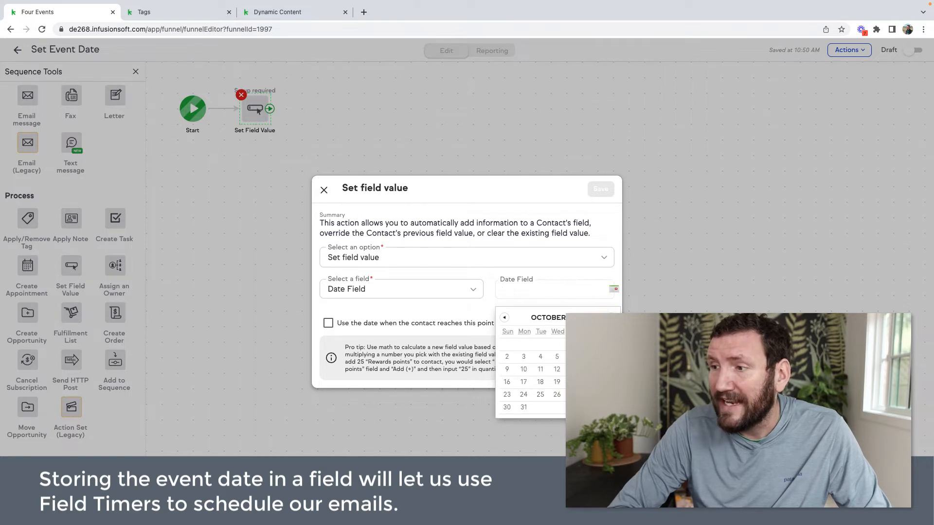
left_click(607, 344)
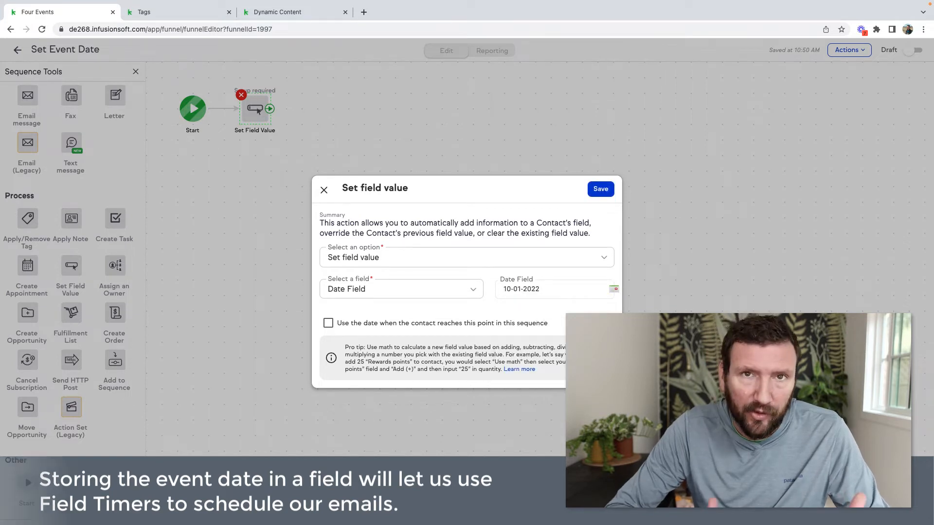
left_click(607, 191)
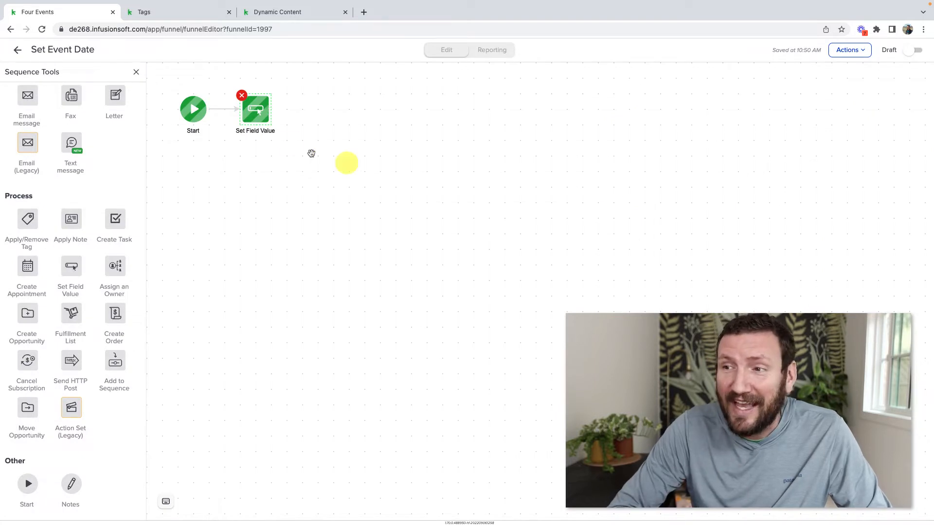
Rename the step Set Event Date to Oct 1 and mark the sequence Ready
left_click(263, 132)
type("Set Event D")
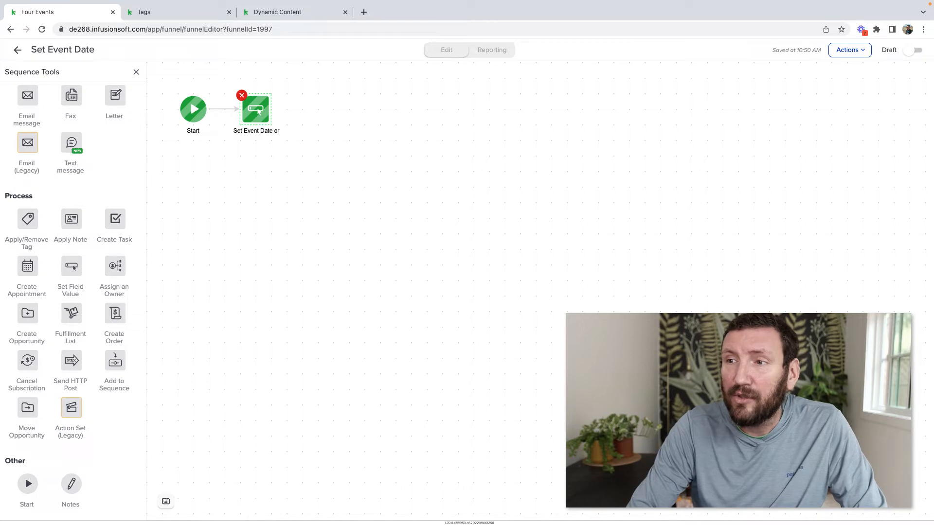
type("ate to Oct 1")
left_click(322, 172)
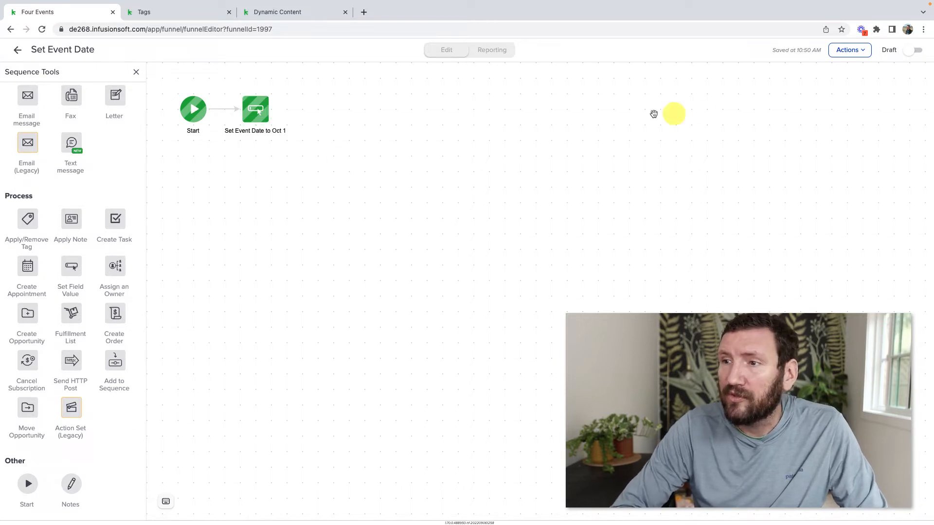
left_click(913, 50)
left_click(17, 50)
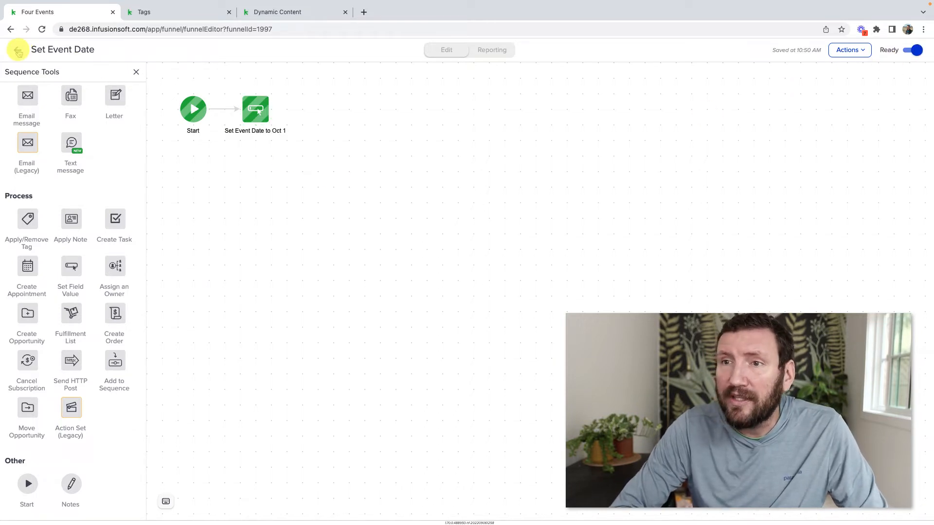
left_click(427, 190)
Duplicate the Set Event Date sequence and connect the copy to the Event 3 or 4 goal
left_click(466, 240)
left_click_drag(440, 201, 427, 248)
left_click(401, 304)
left_click_drag(346, 251, 431, 248)
double_click(432, 249)
Rename the copy's step to Set Event Date to Oct 2 and set Date Field to 10-02-2022
double_click(273, 130)
key("Right")
key("BackSpace")
key("BackSpace")
type("2")
double_click(260, 108)
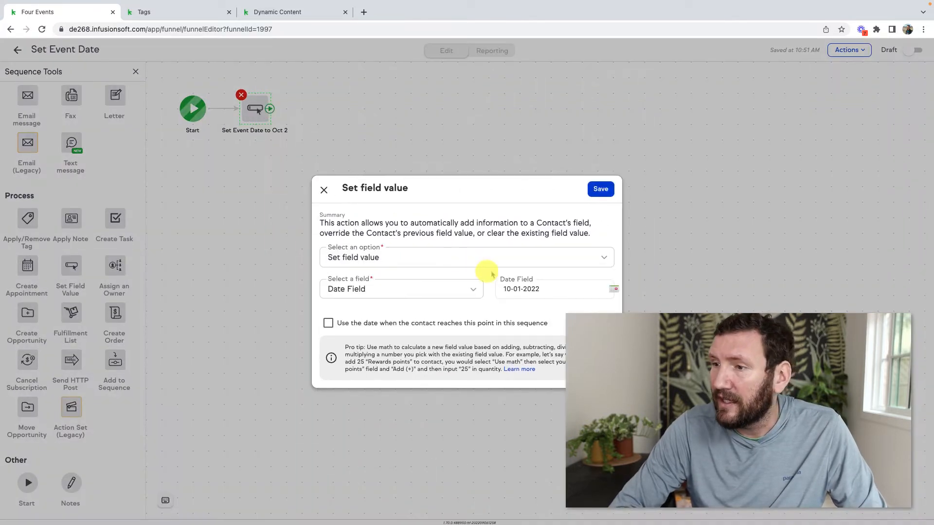
left_click(615, 290)
left_click(507, 357)
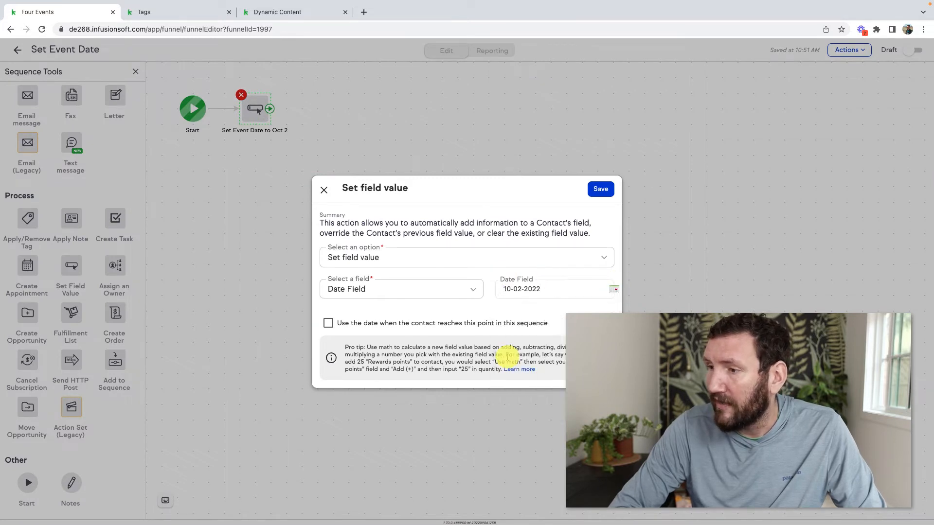
left_click(600, 191)
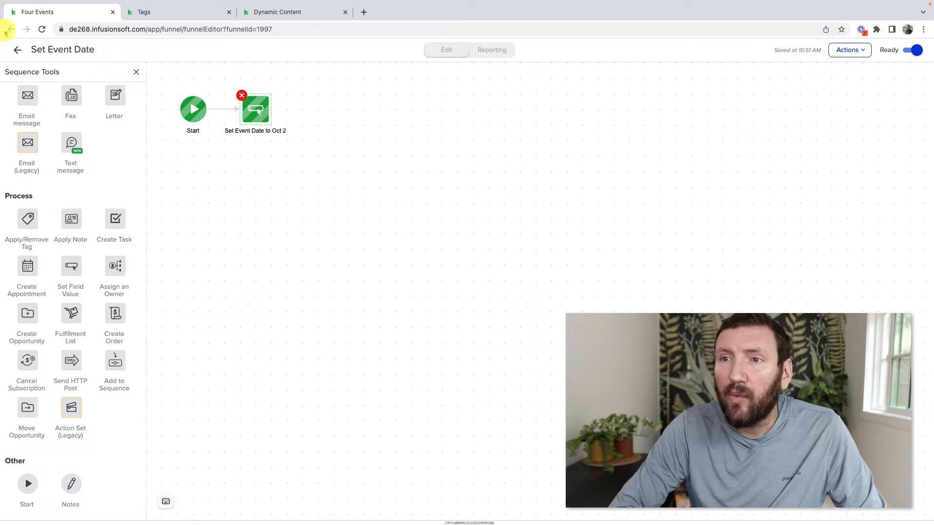
left_click(18, 49)
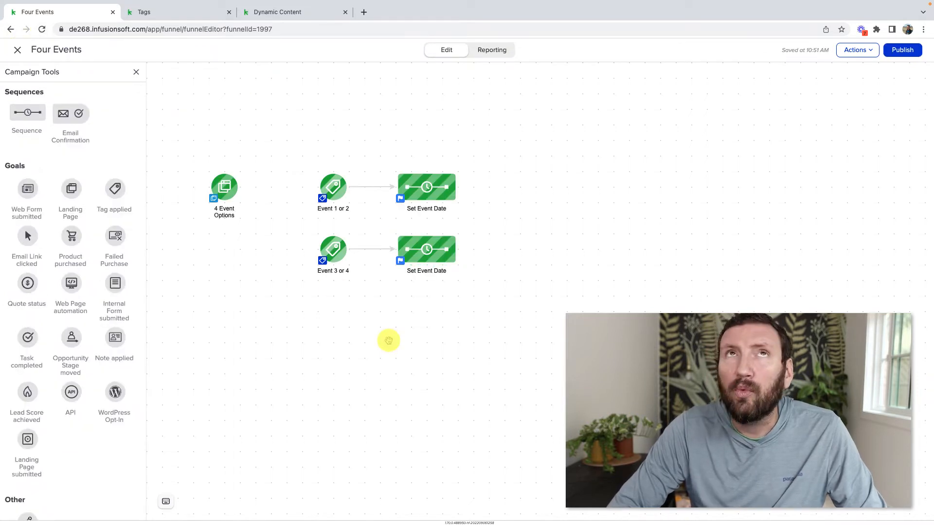
Add a new sequence and connect both Set Event Date sequences to it
left_click_drag(485, 291, 370, 144)
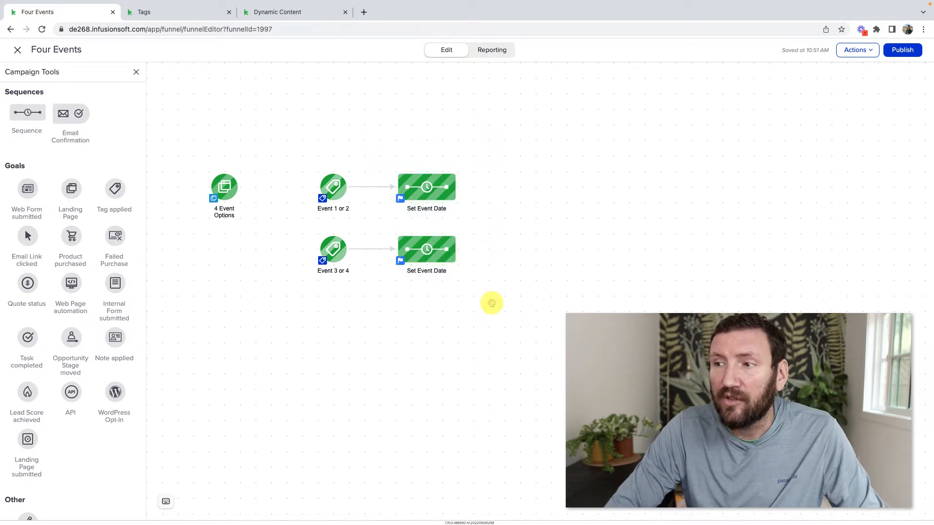
left_click_drag(31, 112, 524, 187)
left_click_drag(462, 187, 545, 187)
left_click_drag(454, 250, 544, 188)
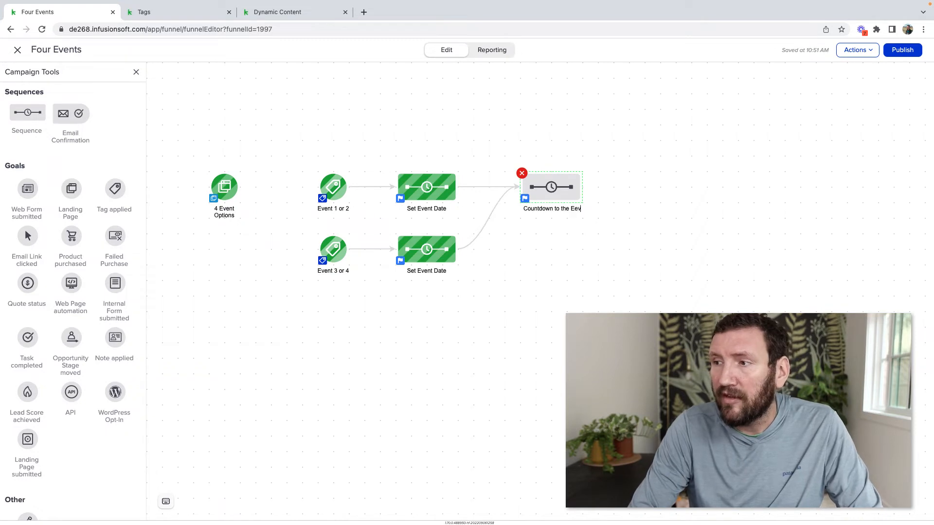
Name the new sequence 'Countdown to the Event' and open its editor
left_click(562, 238)
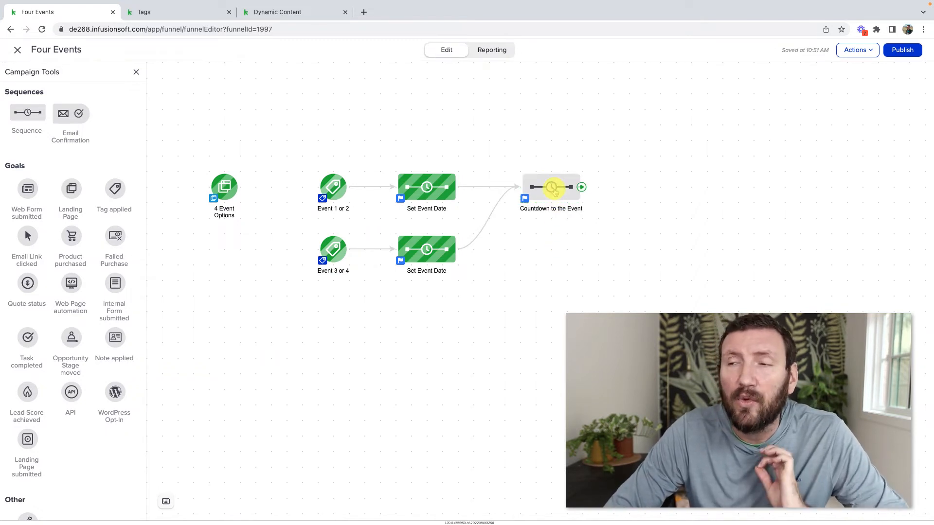
double_click(553, 188)
scroll(79, 183, "up", 3)
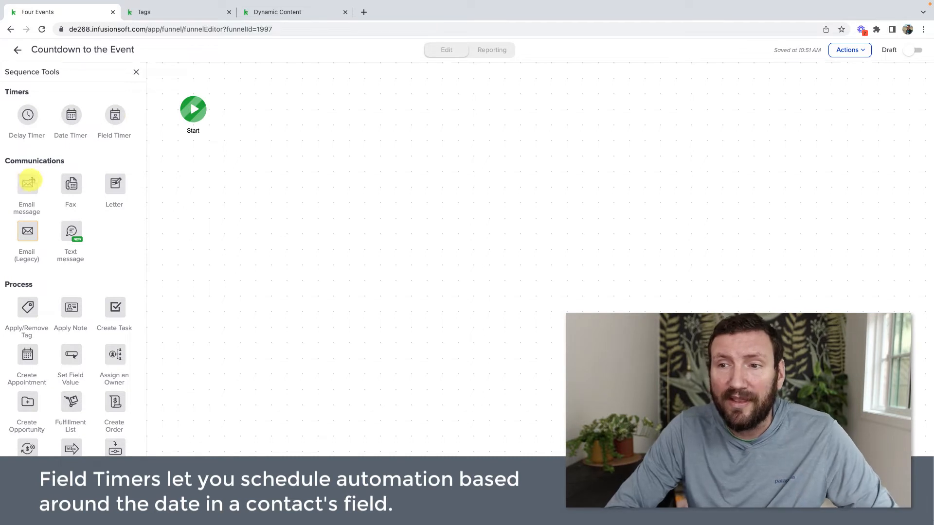
Add an email step named 'Confirmation Email' after Start and open it for editing
left_click_drag(27, 182, 247, 96)
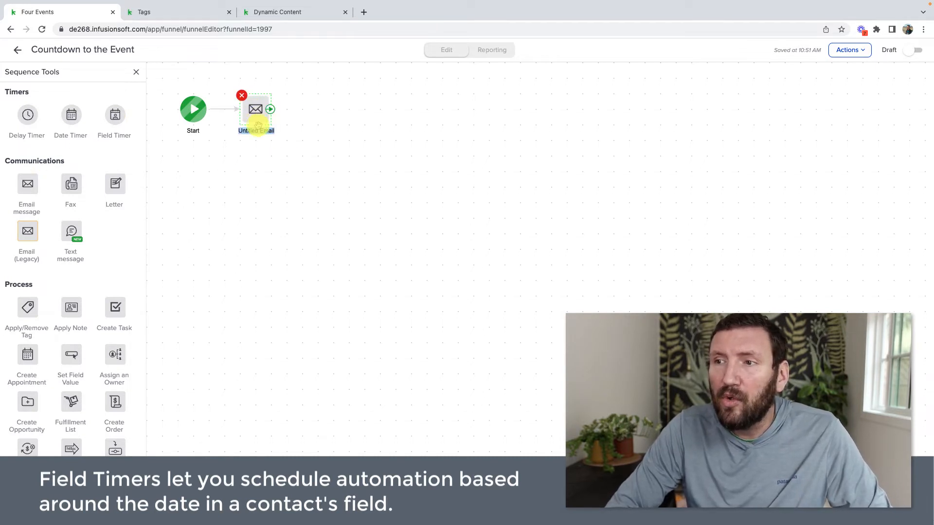
type("Confirmation Emai")
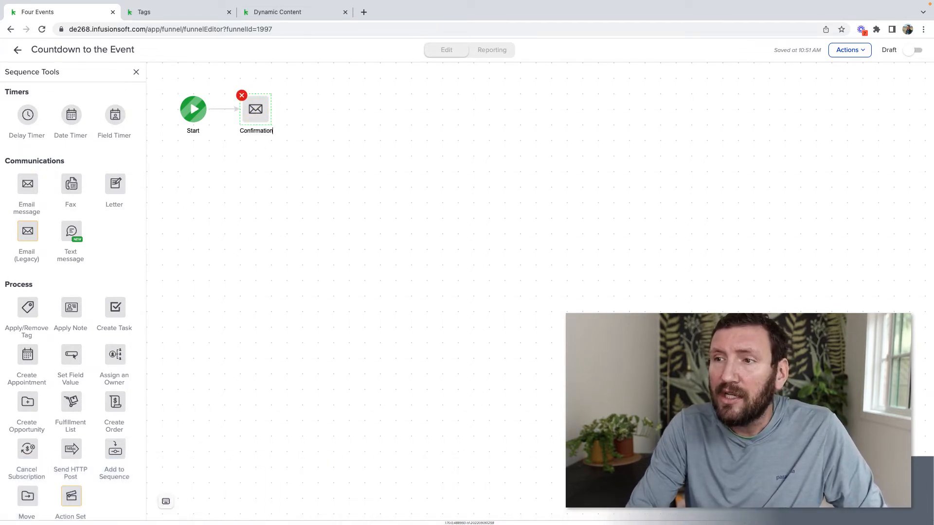
left_click_drag(257, 108, 271, 109)
left_click(265, 202)
double_click(271, 110)
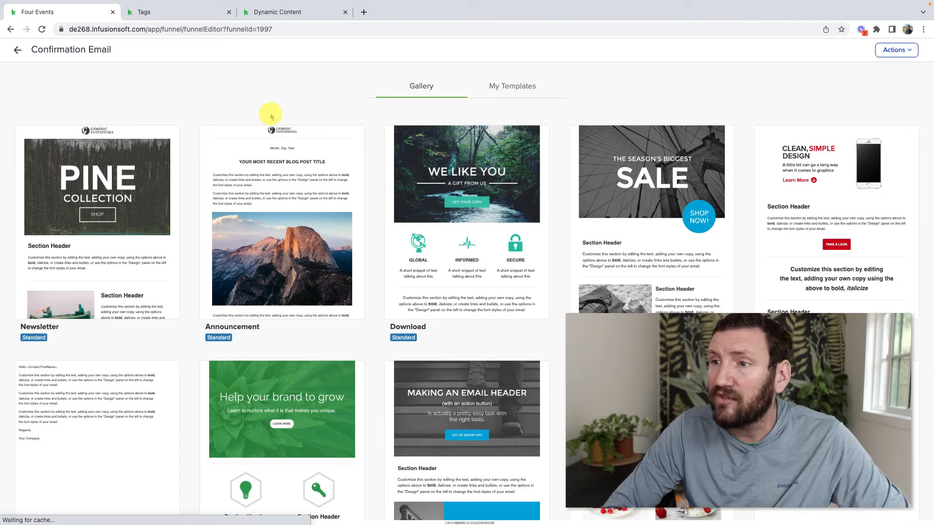
Build the email from the plain-text template with the event details and subject 'you're confirmed'
left_click(81, 450)
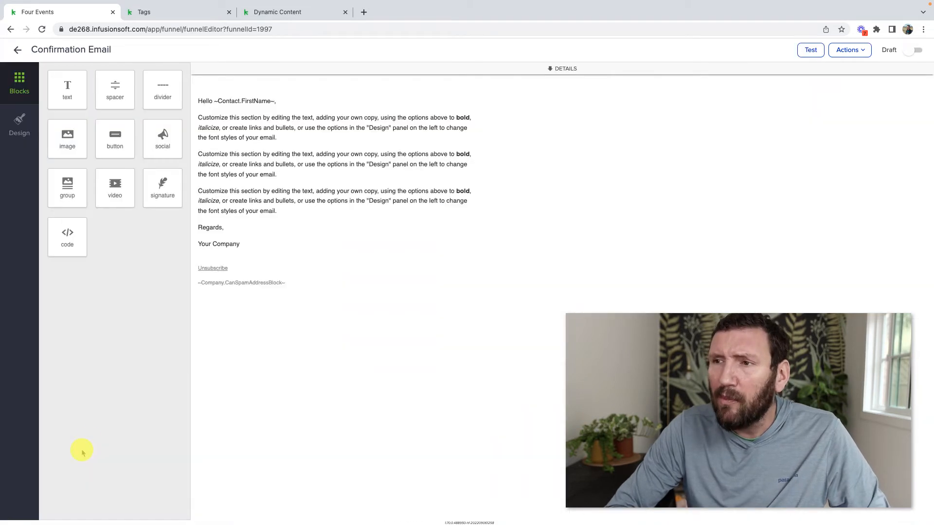
left_click_drag(287, 282, 277, 333)
left_click(198, 323)
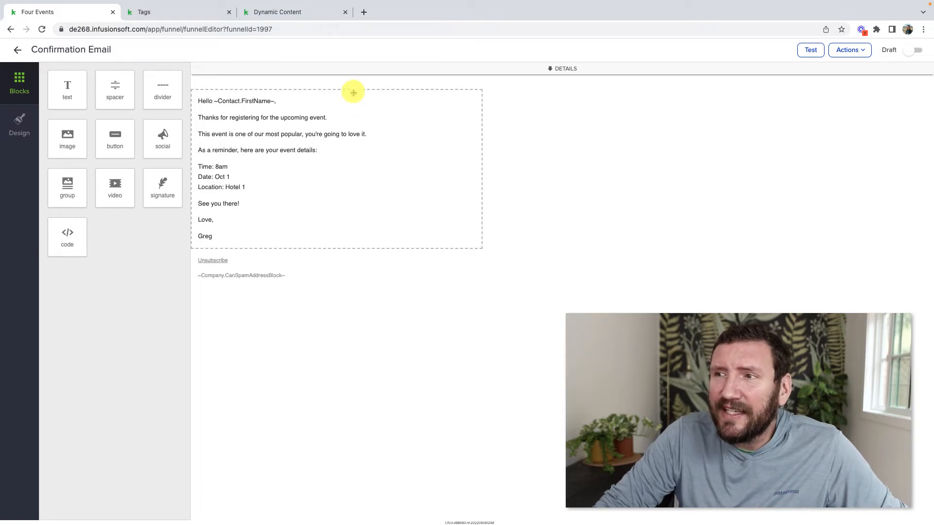
left_click(354, 69)
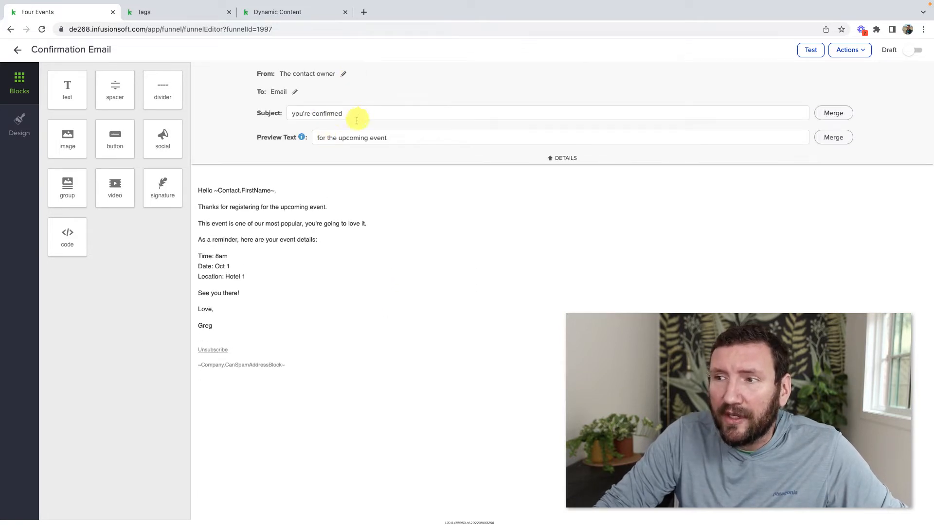
left_click(380, 162)
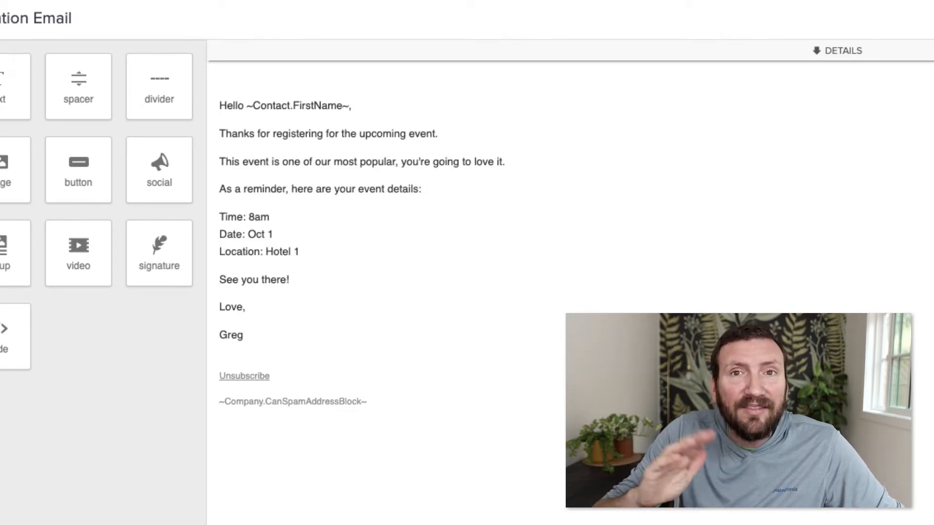
left_click(162, 181)
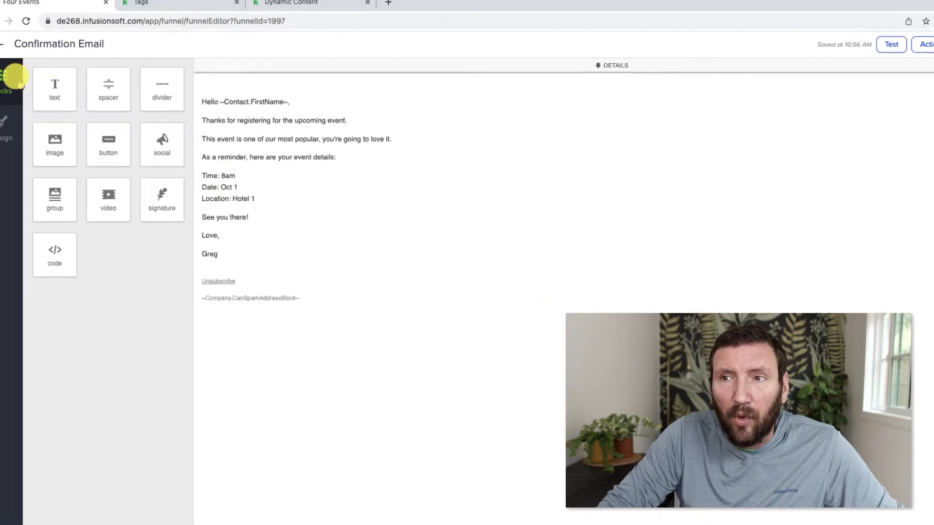
Return to the Four Events campaign canvas and select both event tag goals
left_click(16, 47)
left_click(17, 49)
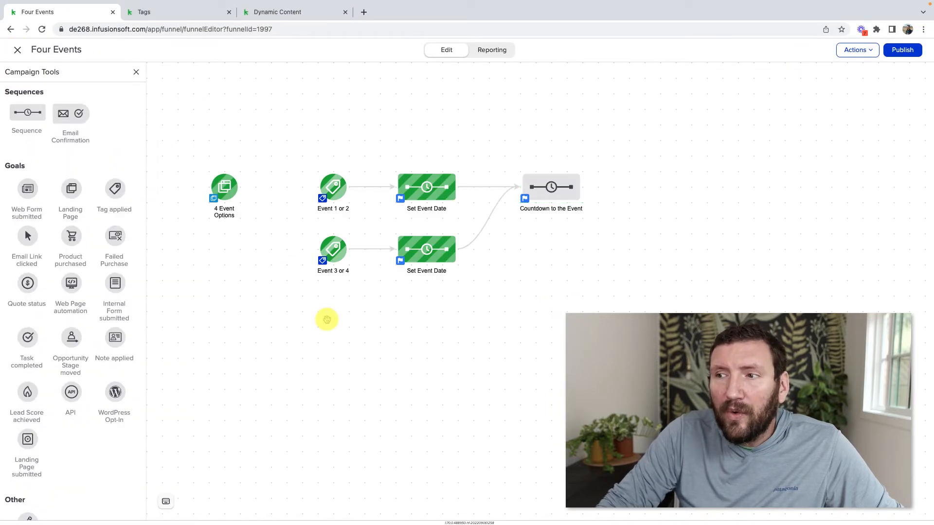
left_click_drag(300, 166, 364, 320)
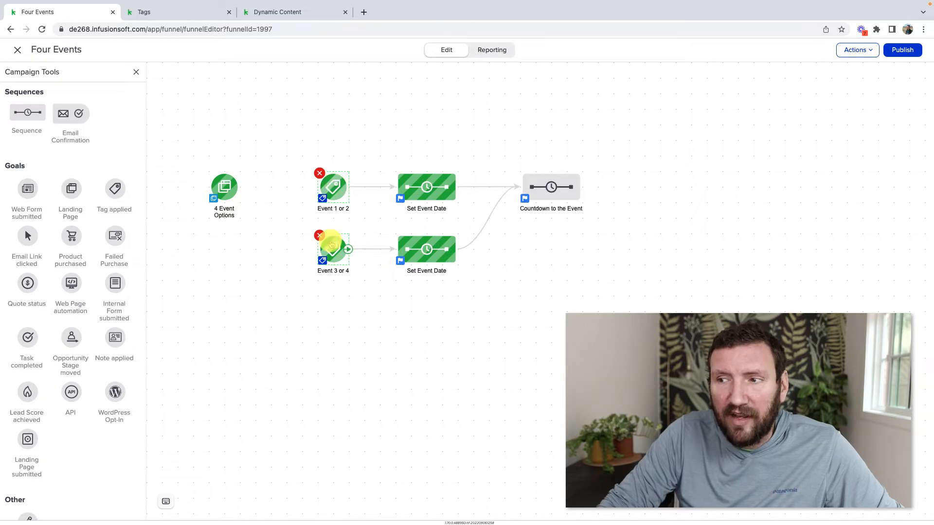
Reopen the Confirmation Email inside the Countdown to the Event sequence
left_click(418, 184)
left_click(429, 247)
left_click(539, 183)
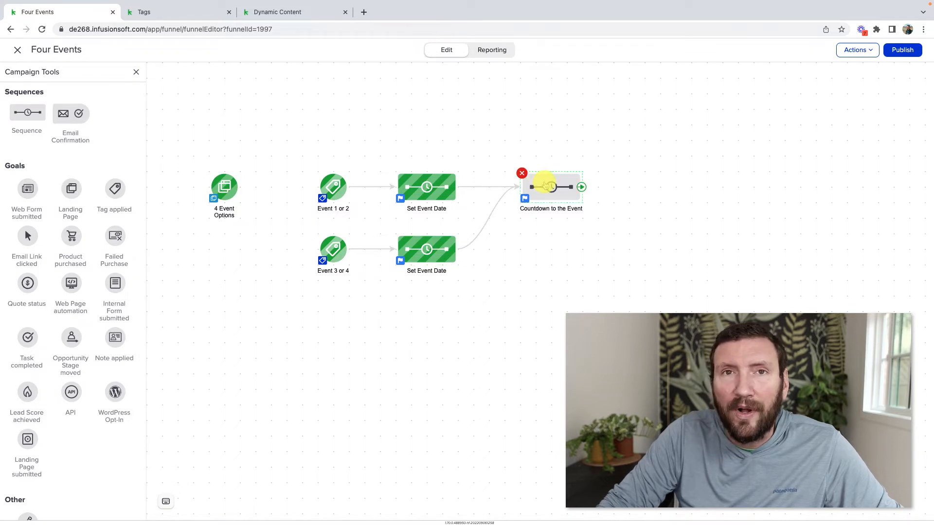
double_click(546, 186)
double_click(271, 111)
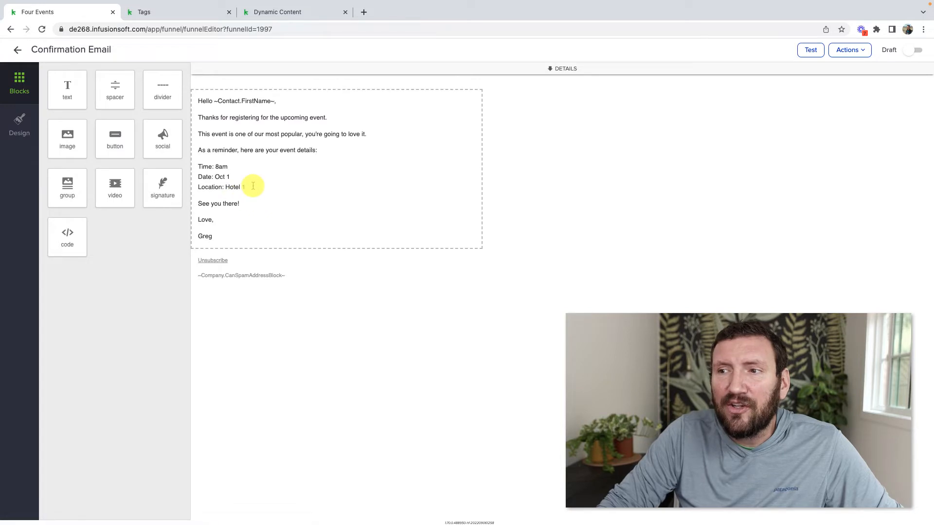
Select the Time, Date and Location lines, then go to the Dynamic Content page
key("shift+Up")
key("shift+Up")
key("shift+super+Left")
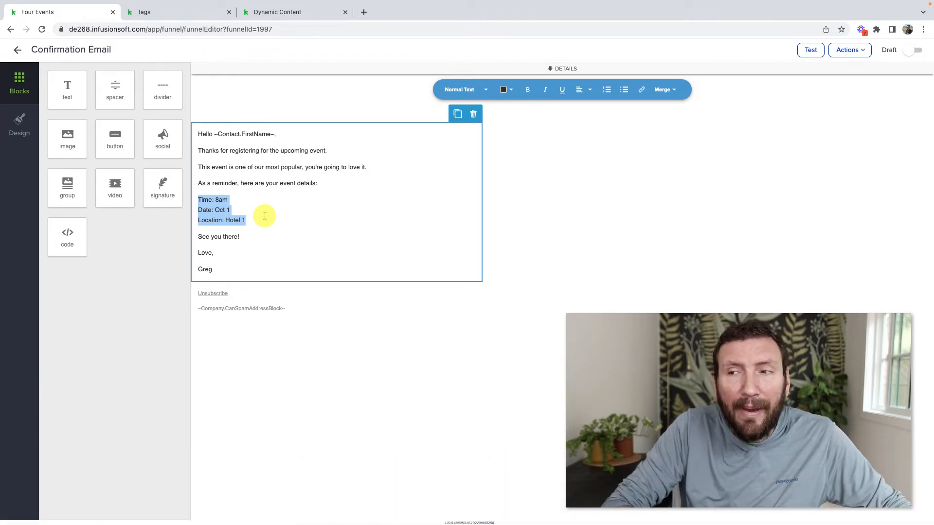
left_click(299, 12)
Reach the Dynamic Content generator and choose the Contact field category
left_click(244, 53)
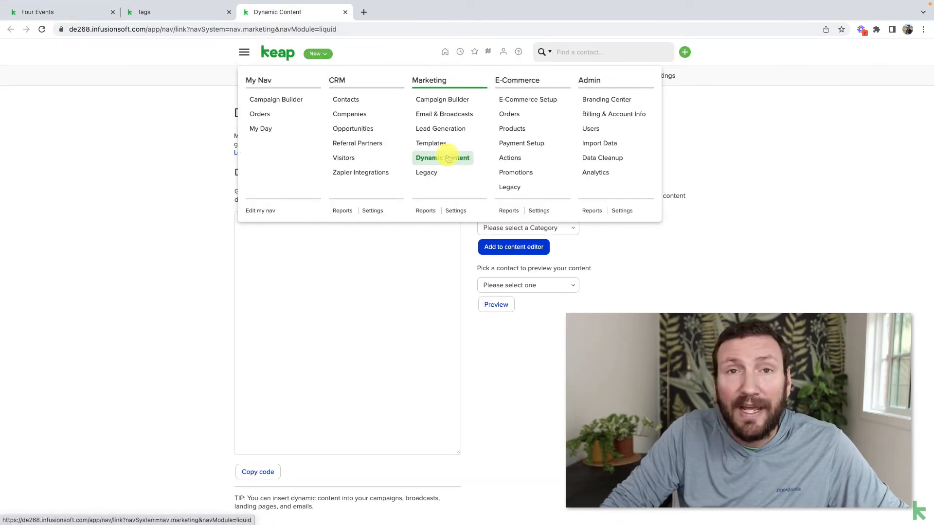
left_click(426, 210)
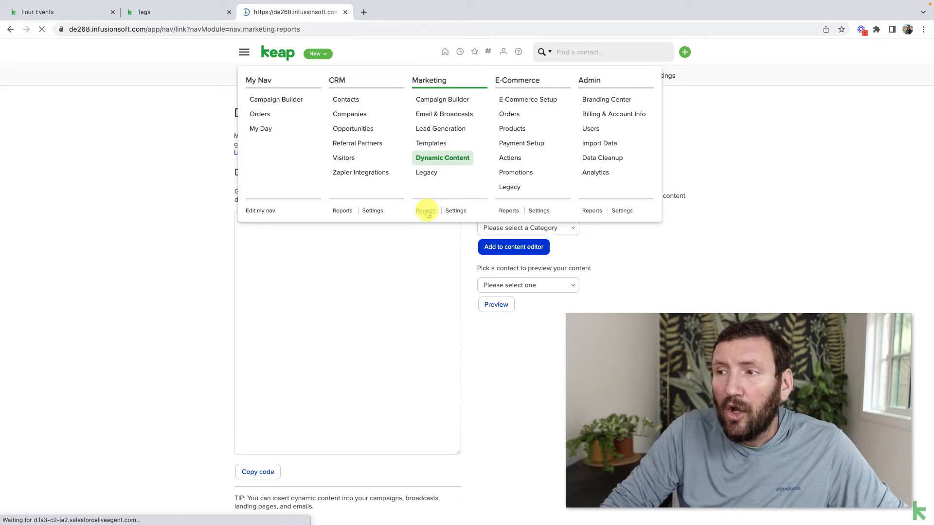
left_click(10, 30)
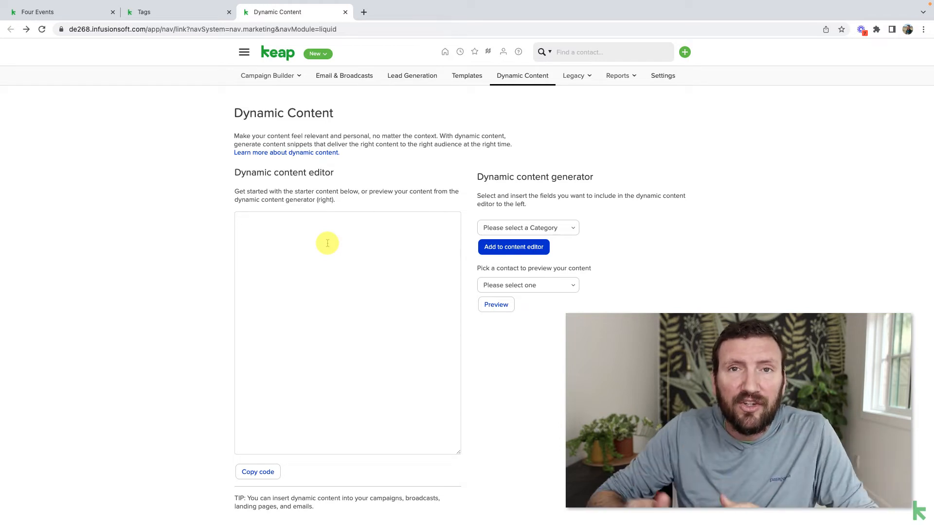
left_click(496, 228)
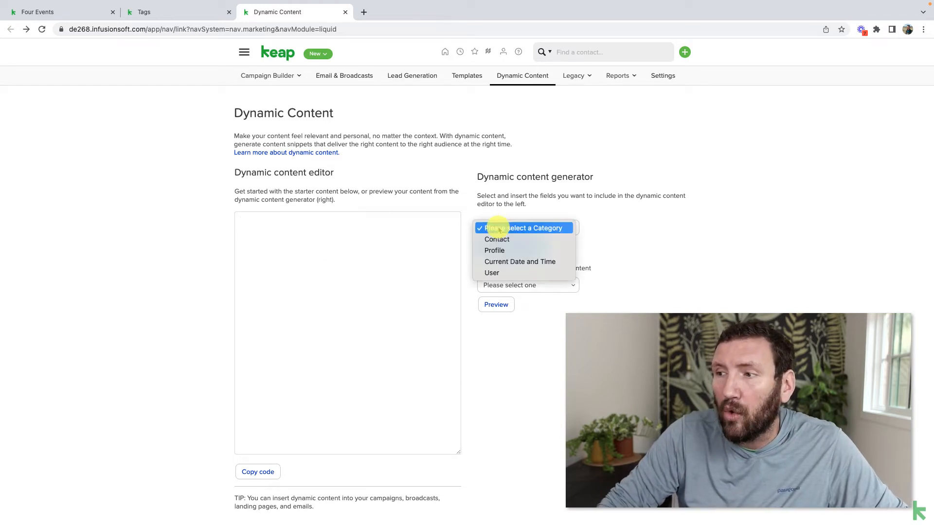
left_click(501, 239)
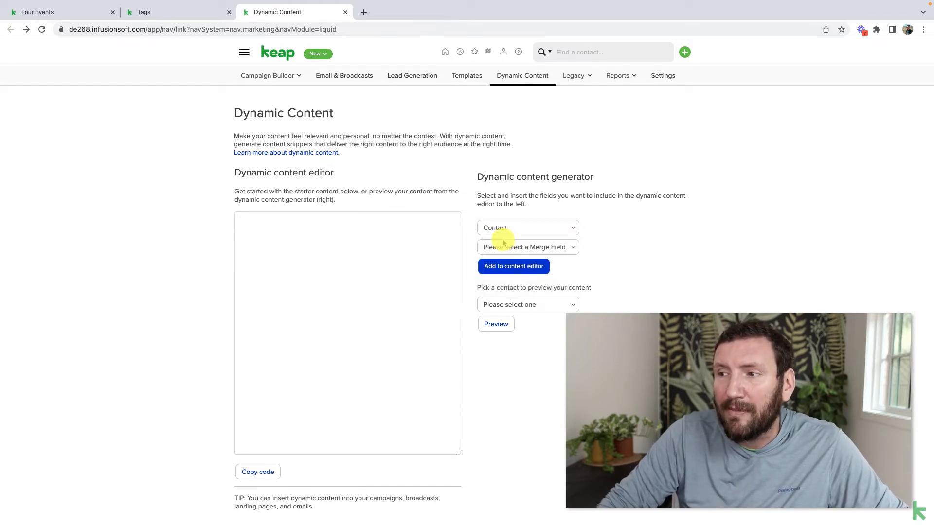
scroll(504, 249, "down", 1)
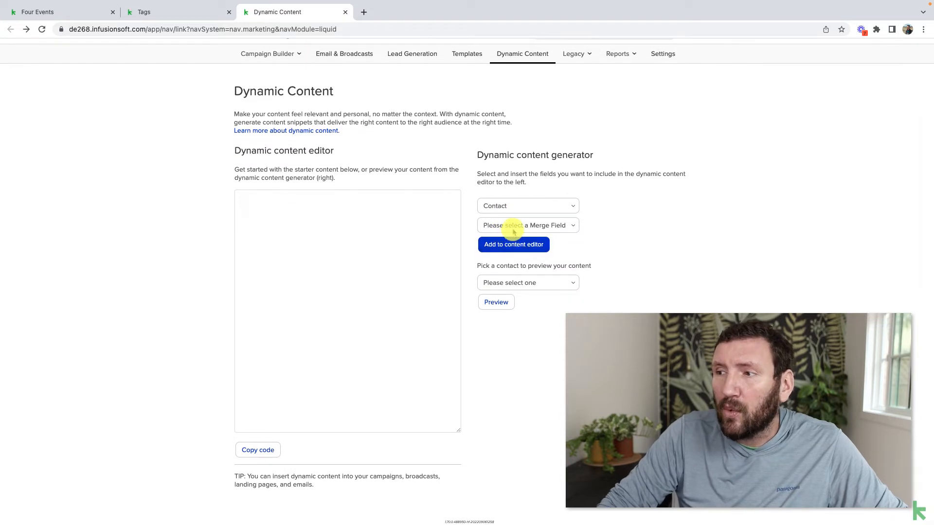
left_click(493, 206)
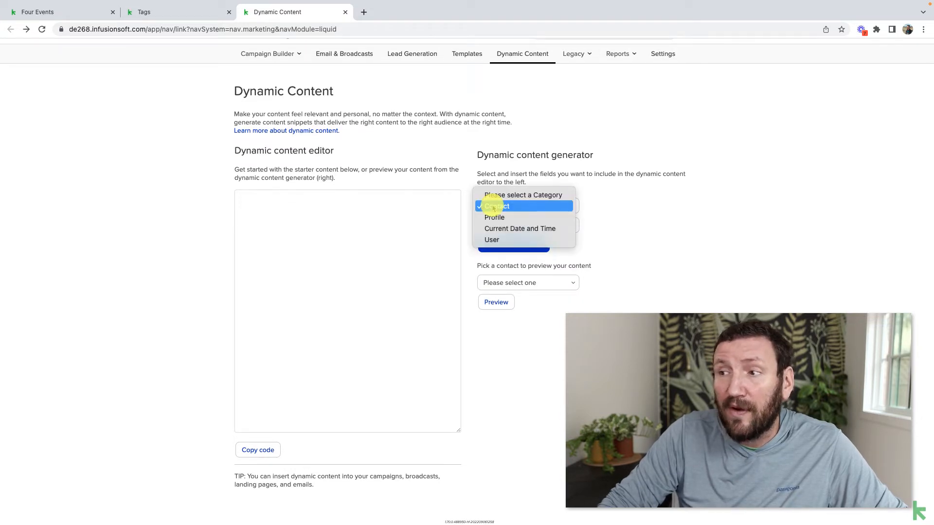
left_click(494, 207)
Choose Tag Ids as the contact merge field
left_click(503, 226)
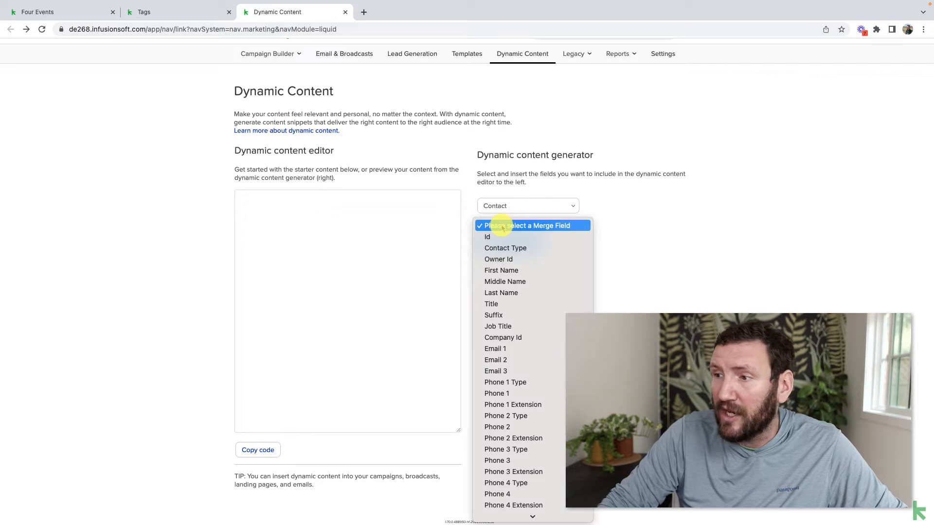
scroll(498, 379, "down", 10)
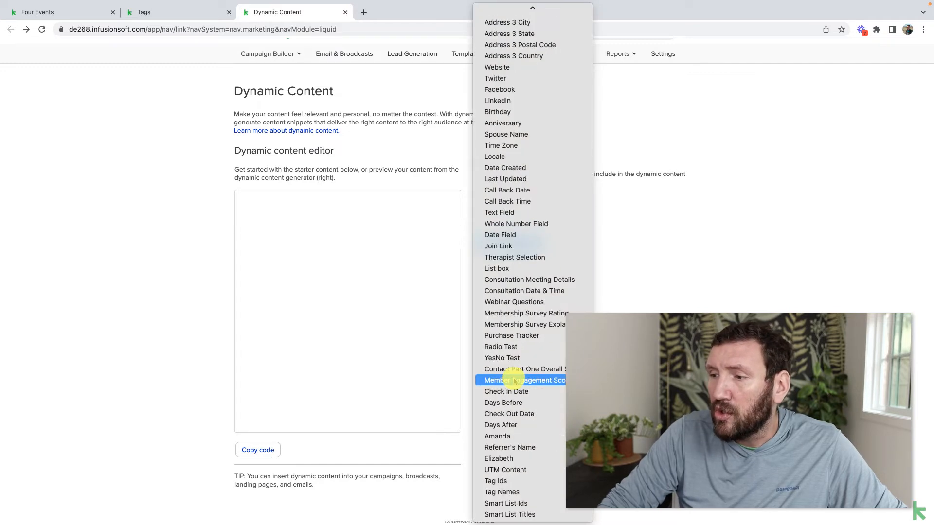
left_click(516, 481)
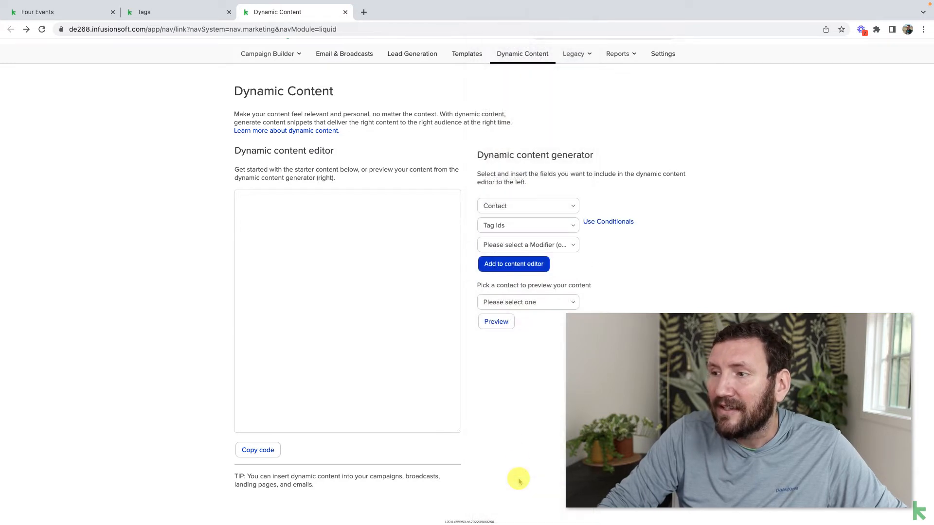
left_click(526, 231)
scroll(525, 229, "up", 10)
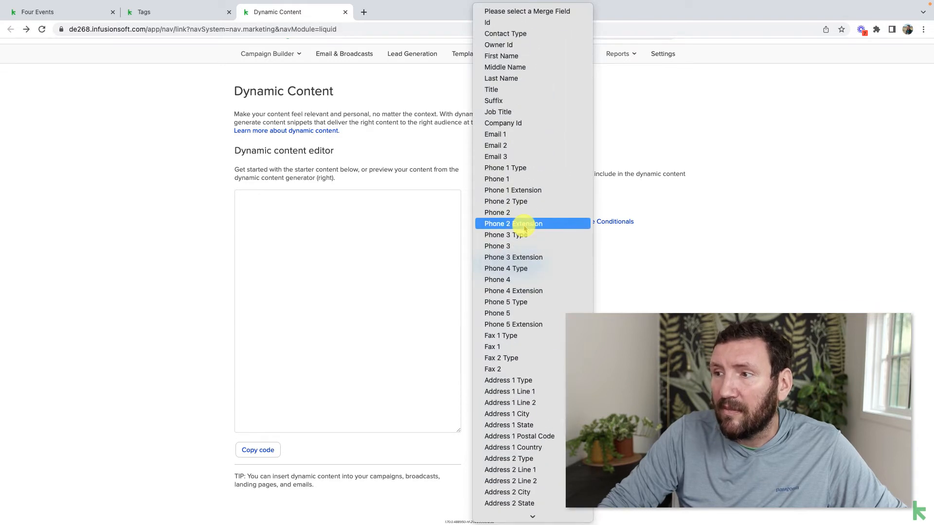
scroll(514, 209, "down", 10)
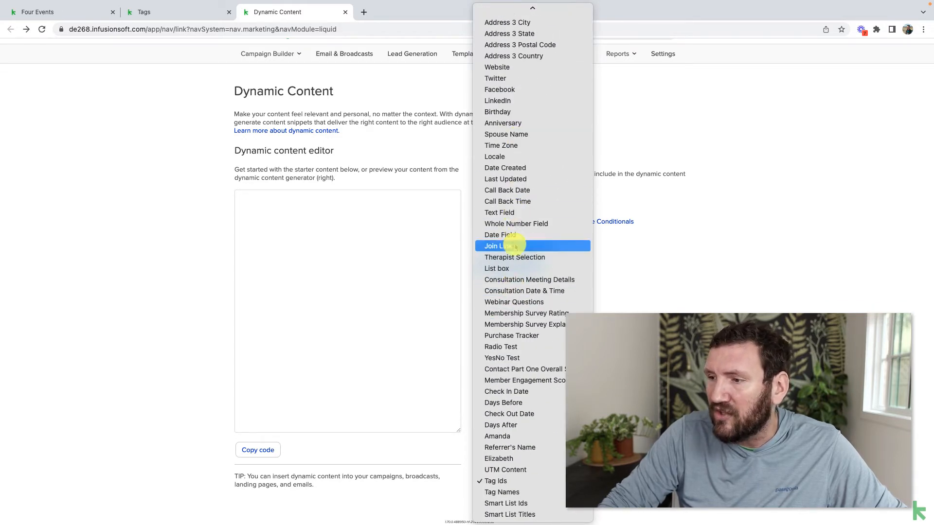
left_click(496, 482)
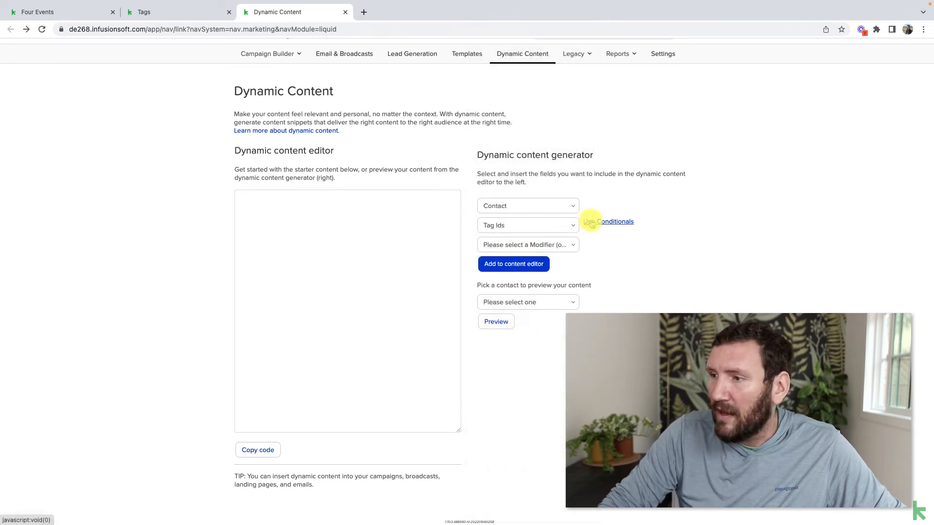
Add an If condition using Contains, then look up IDs in the Tags list
left_click(544, 246)
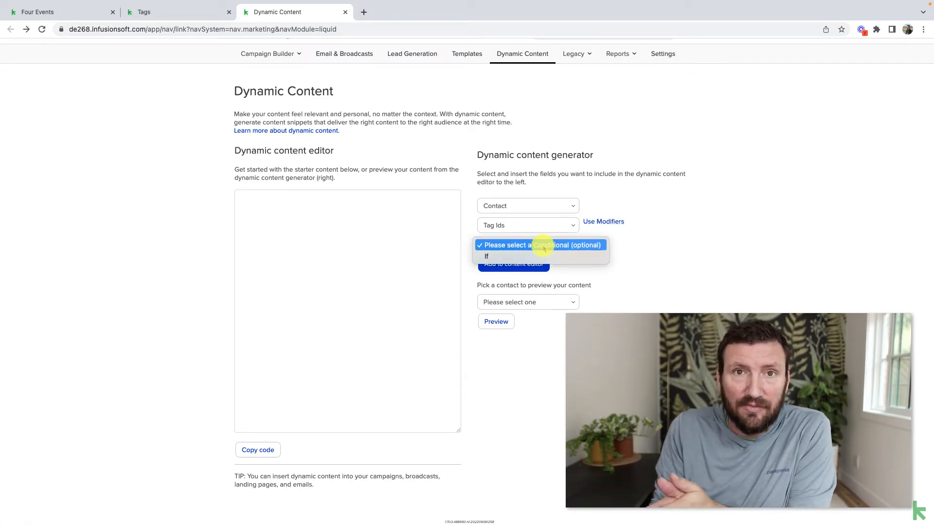
left_click(513, 257)
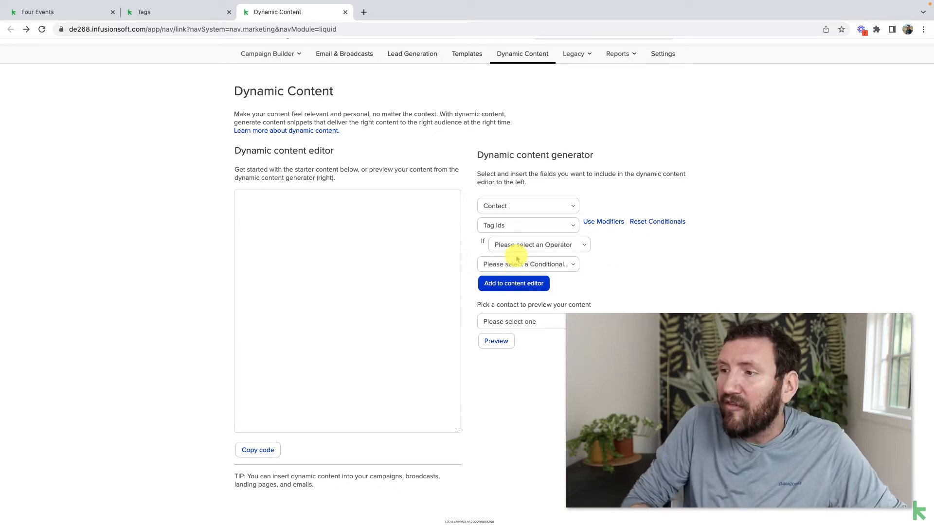
left_click(530, 244)
left_click(532, 255)
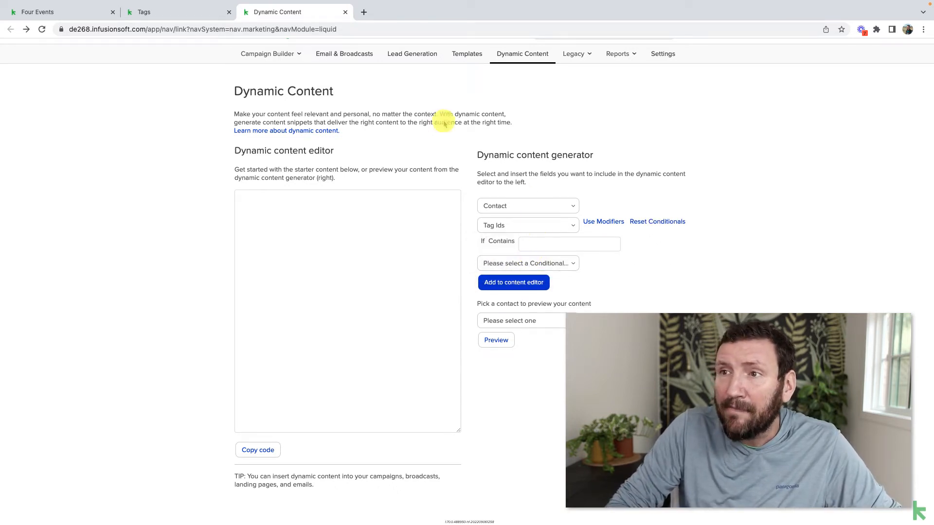
left_click(202, 11)
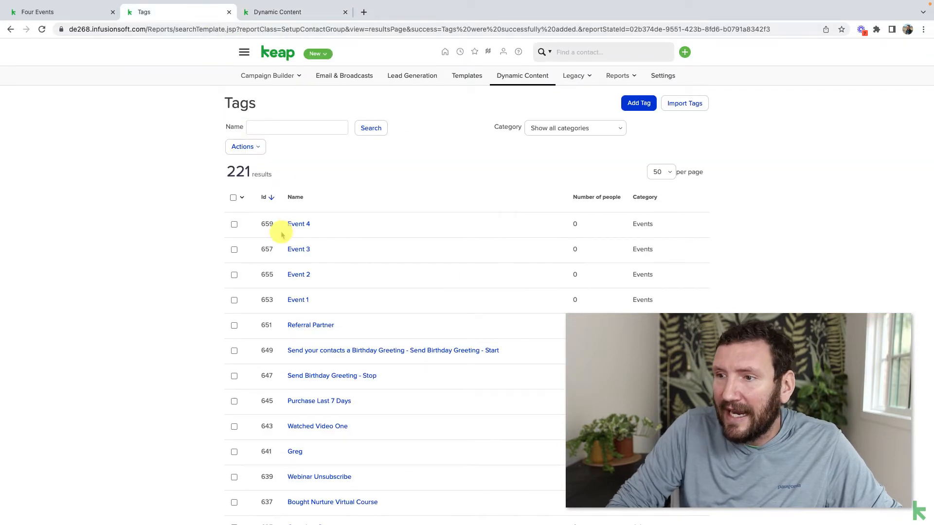
Set If Contains to 653 and add an Else If Contains 655 condition
double_click(270, 299)
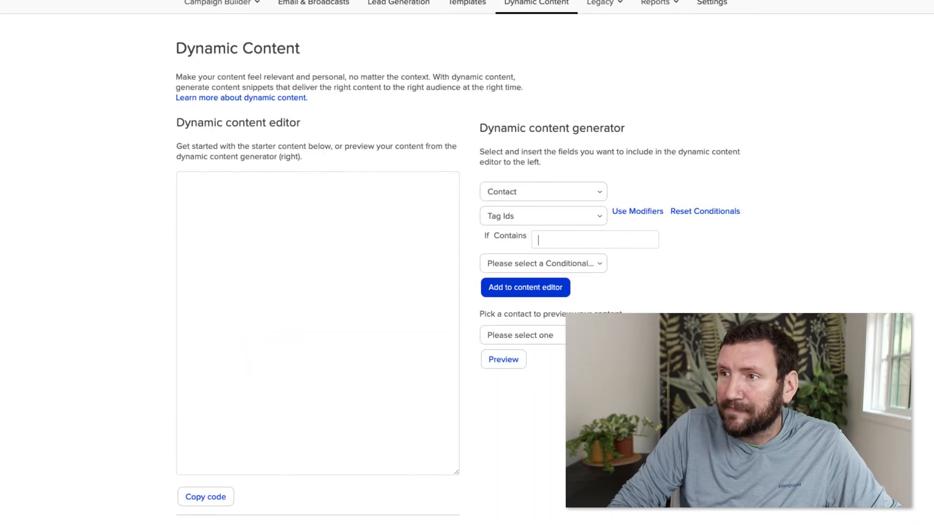
left_click(529, 238)
type("653")
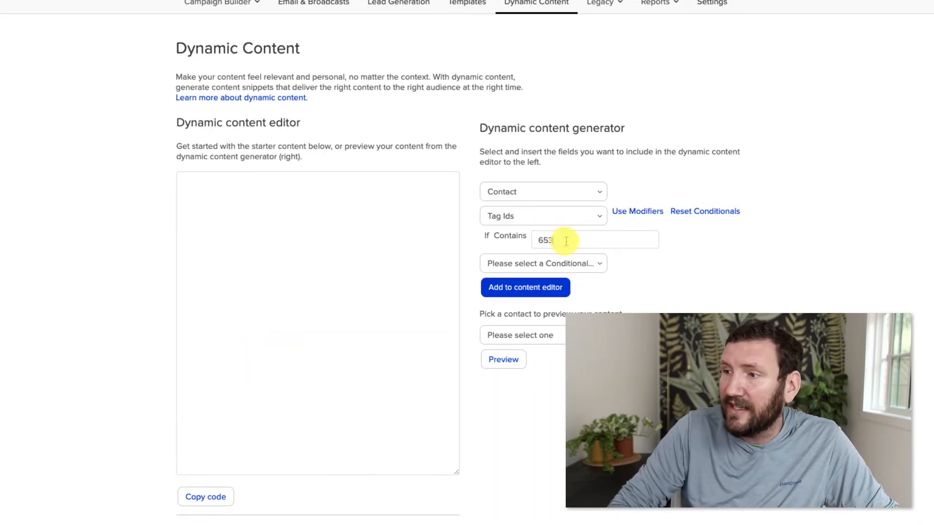
left_click(578, 263)
left_click(572, 275)
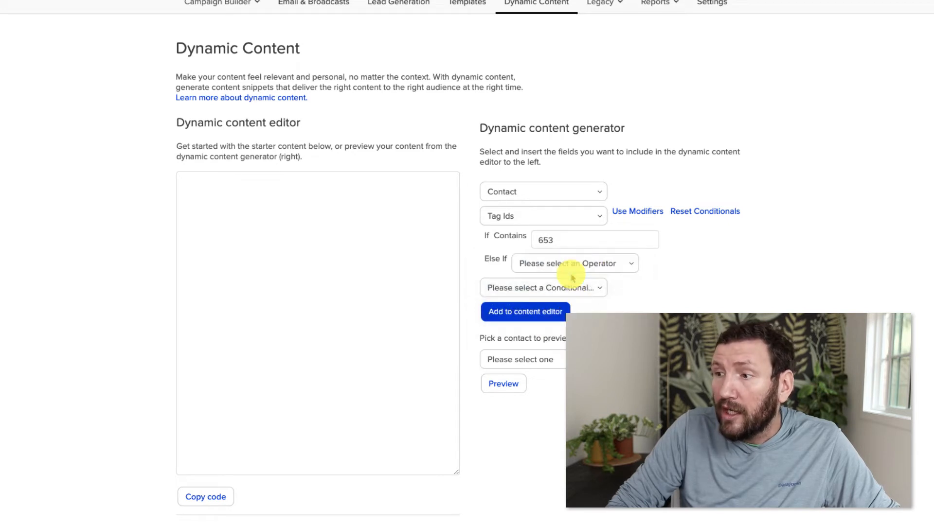
left_click(541, 267)
left_click(547, 276)
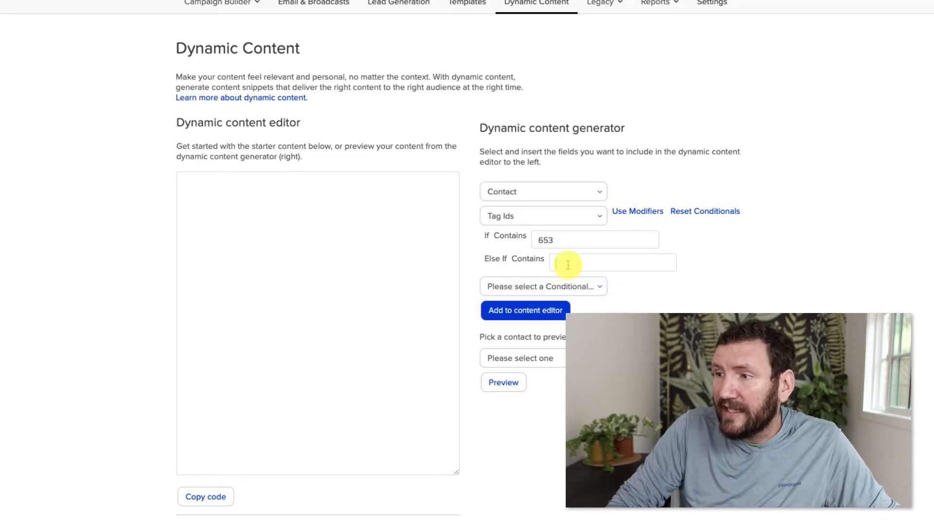
left_click(567, 265)
type("655")
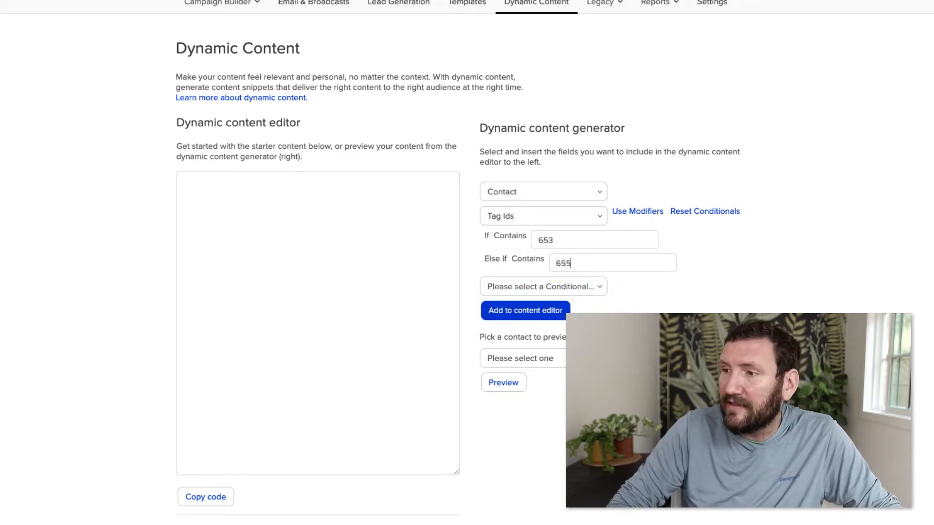
After checking the Tags list, add a third Else If Contains 657 condition
left_click(111, 0)
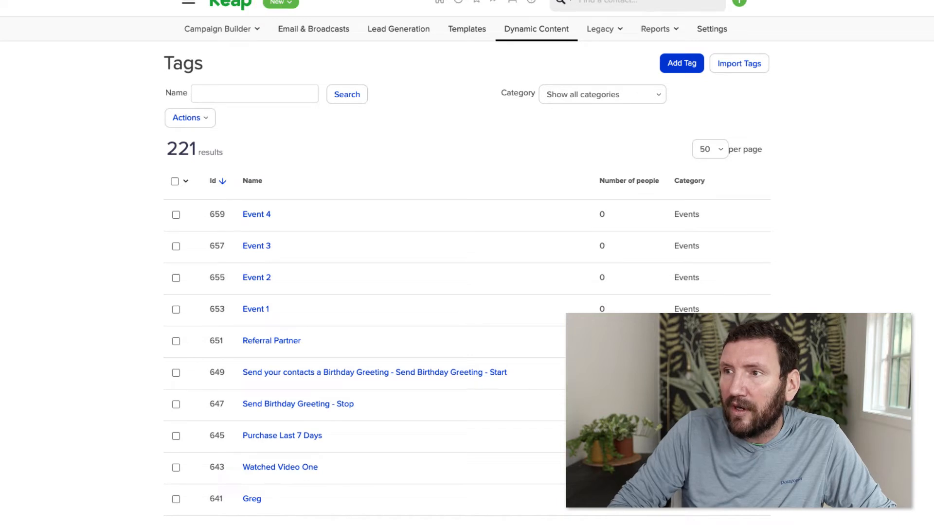
left_click(267, 0)
left_click(567, 286)
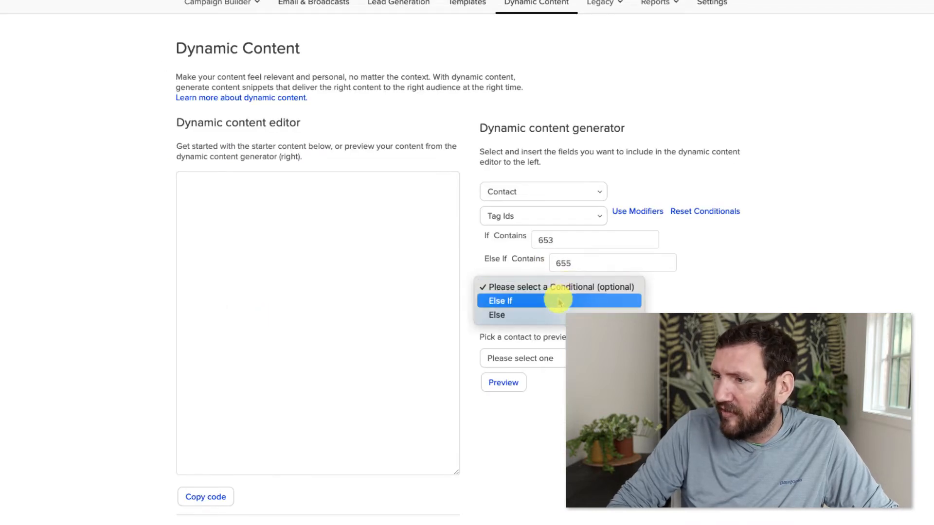
left_click(559, 300)
left_click(566, 293)
left_click(568, 299)
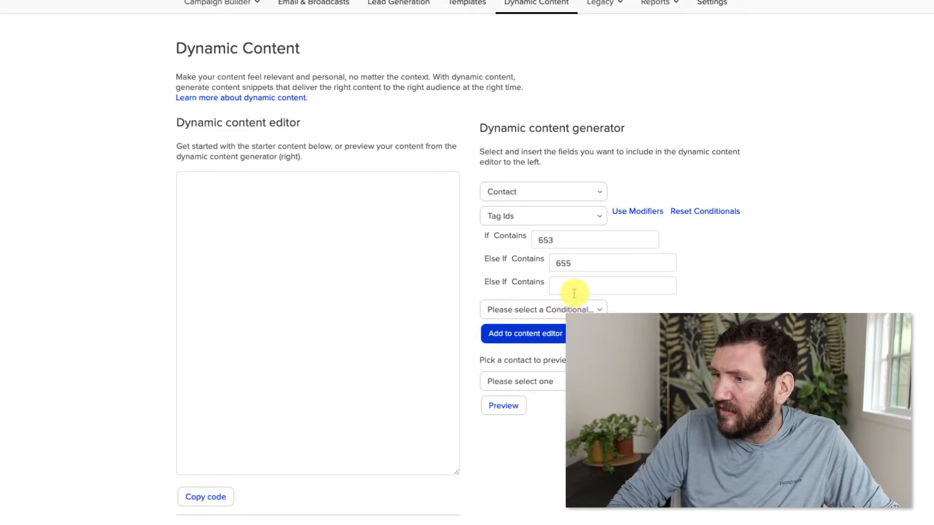
left_click(580, 289)
type("657")
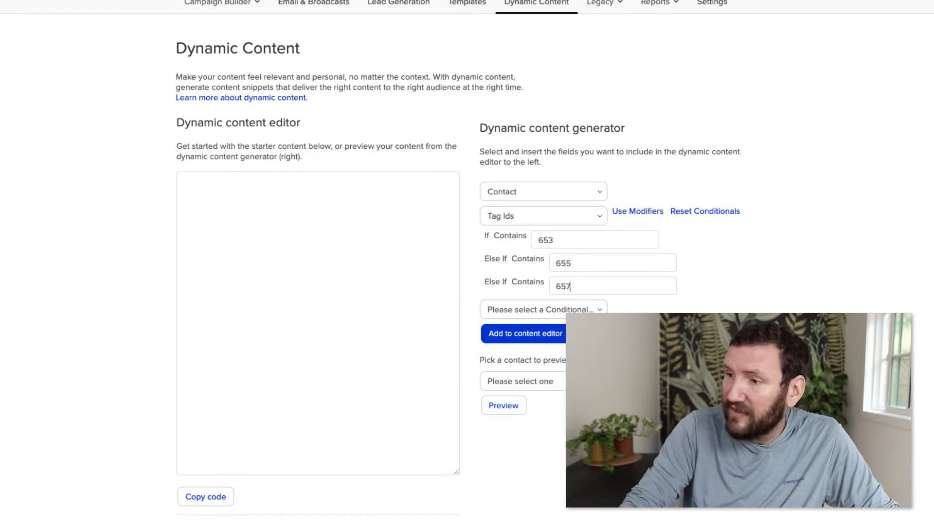
Add an Else If Contains 659 condition and an Else fallback, then insert into the content editor
left_click(582, 306)
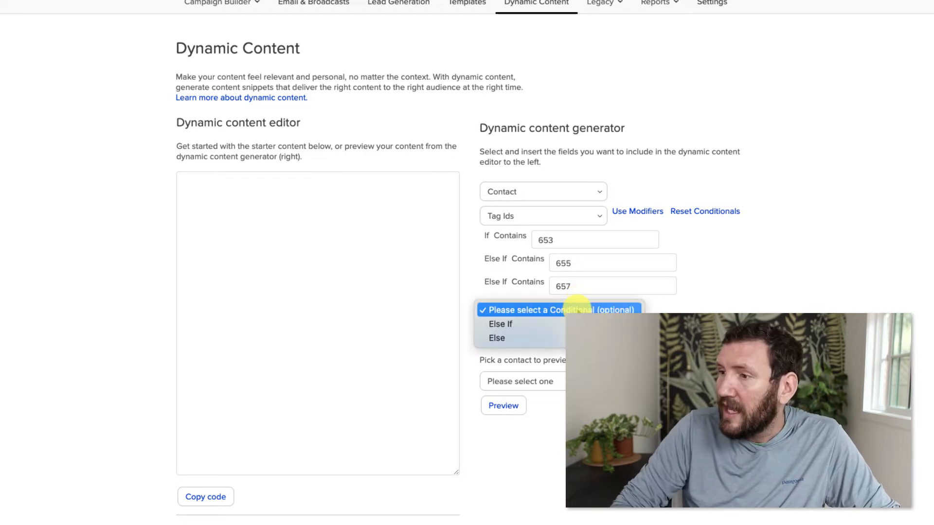
left_click(559, 323)
left_click(562, 316)
left_click(564, 322)
type("659")
left_click(558, 333)
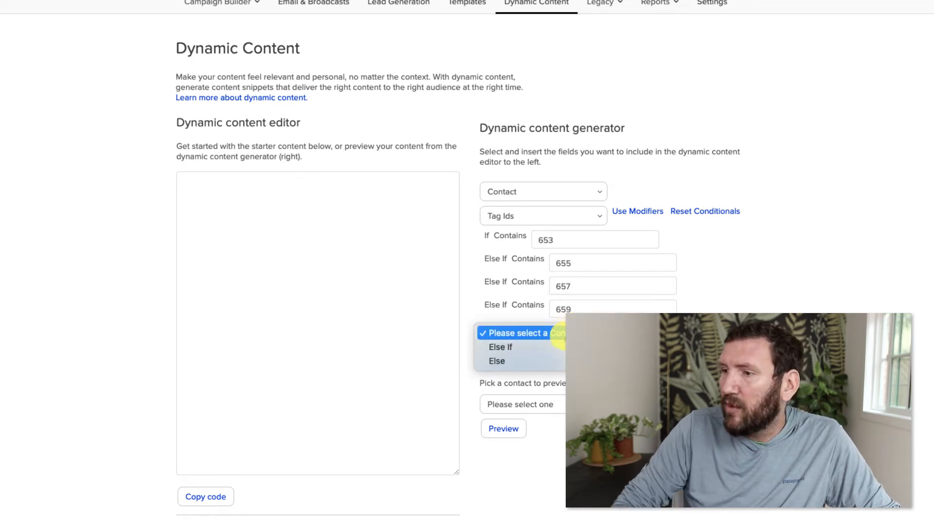
left_click(556, 361)
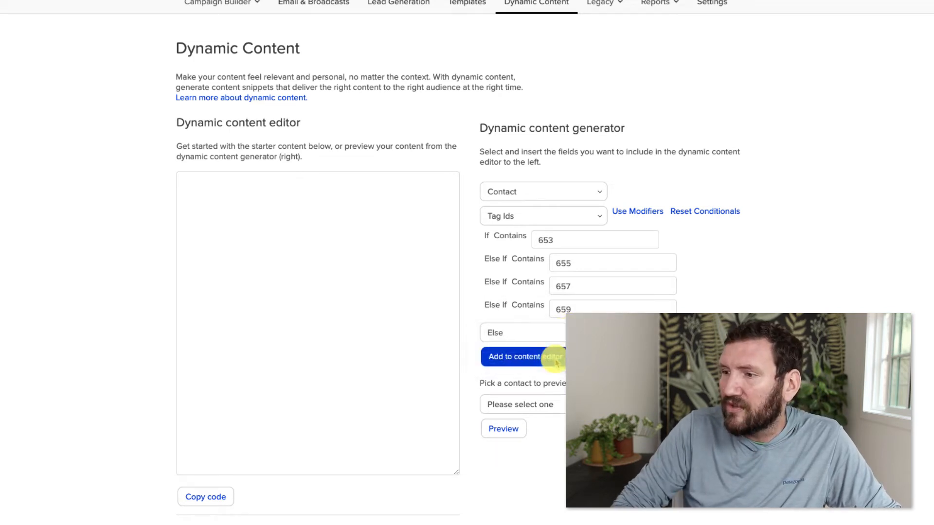
left_click(540, 361)
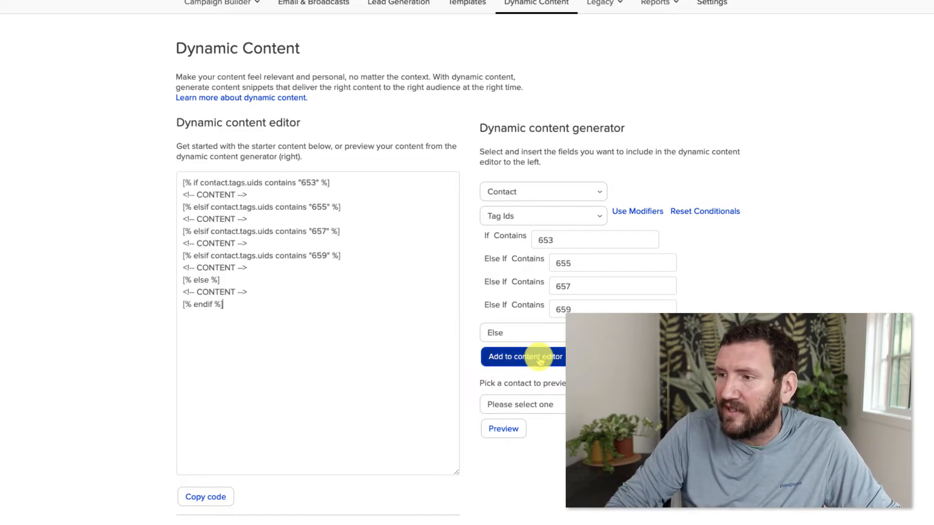
Replace the first three content placeholders with Event 1, Event 2 and Event 3
triple_click(278, 194)
type("Event 1")
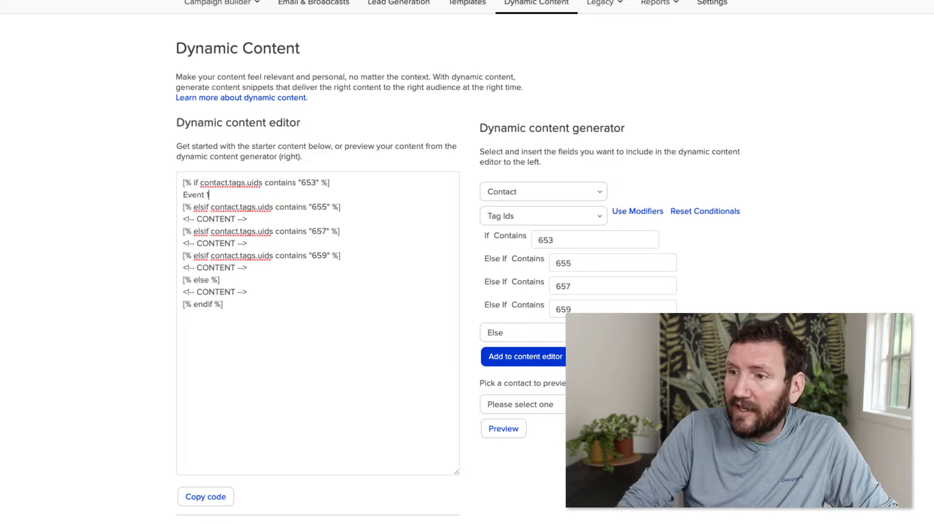
triple_click(294, 223)
type("Event ")
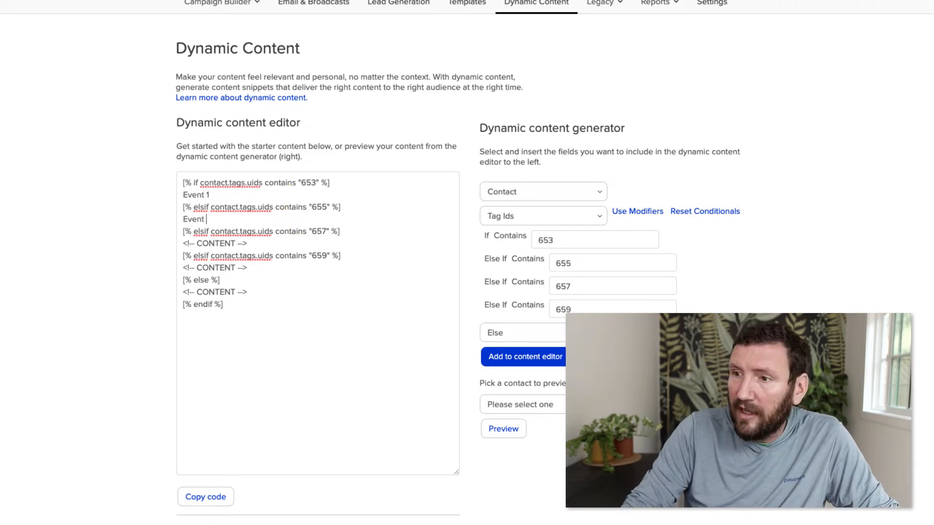
type("2")
left_click(348, 298)
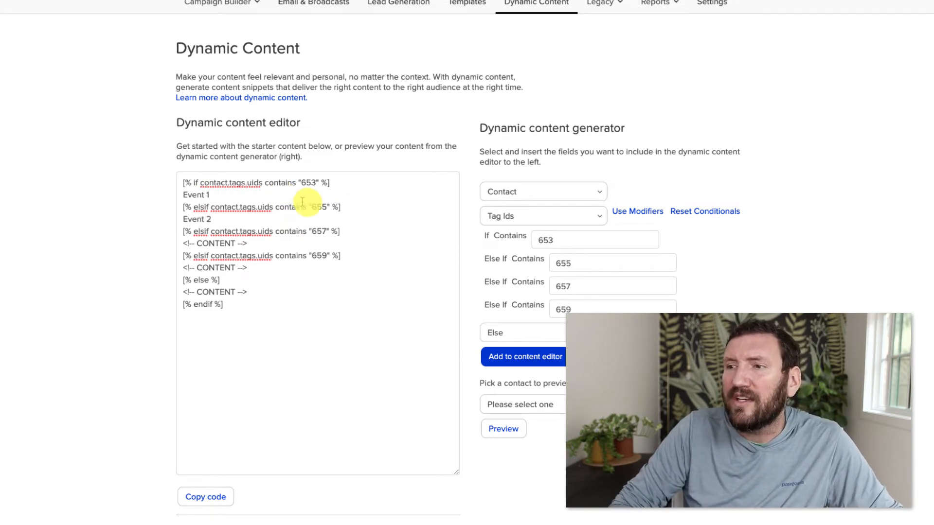
left_click_drag(248, 243, 137, 247)
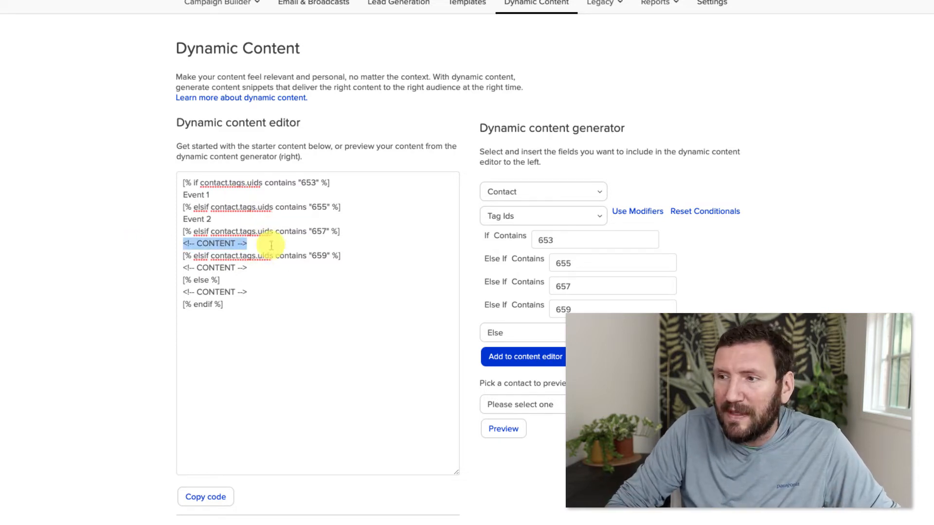
type("Event 3")
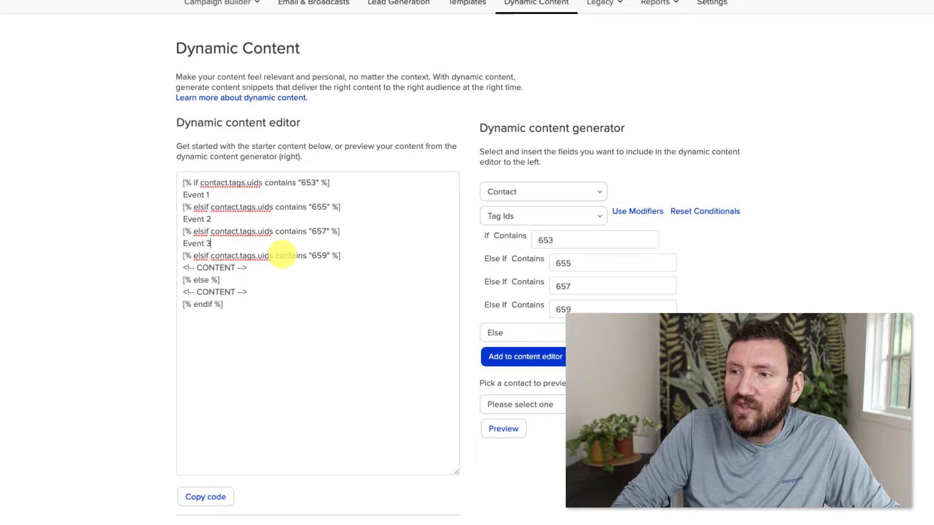
Fill the fourth placeholder with Event 4 and the fallback with 'No event selected...', then select all code
left_click(298, 268)
key("shift+Home")
type("E")
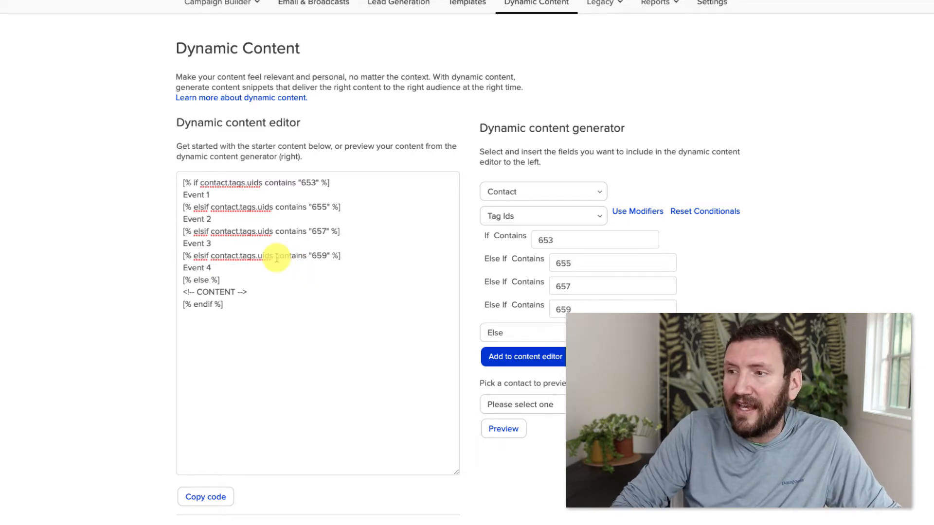
left_click(291, 290)
key("shift+Home")
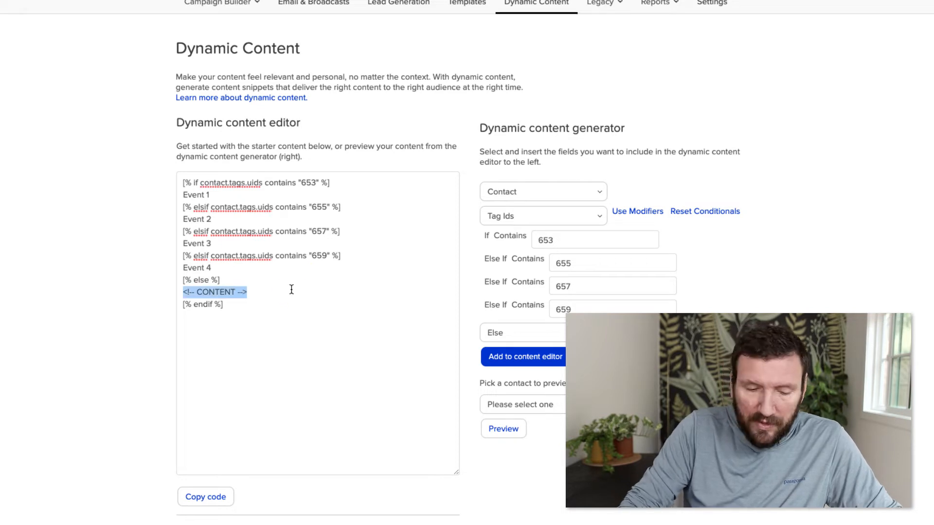
type("No event selected...")
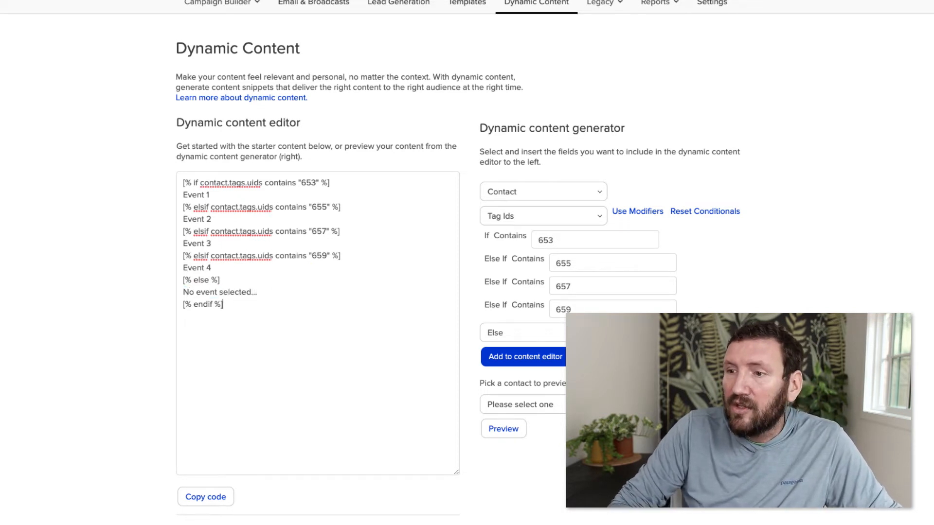
key("ctrl+a")
key("ctrl+c")
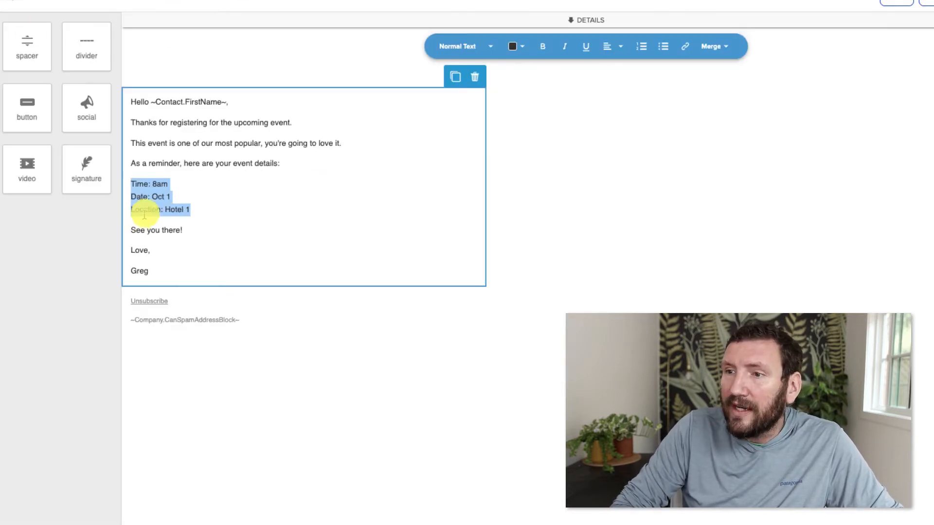
Delete the Time, Date and Location lines and paste the conditional event snippet in their place
key("Left")
key("shift+Down")
key("shift+Down")
key("shift+End")
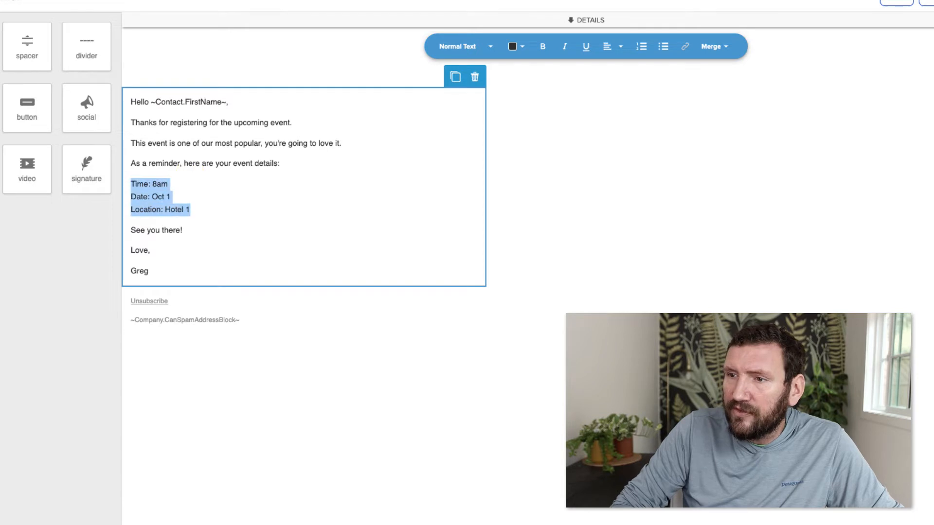
key("BackSpace")
key("Return")
key("Return")
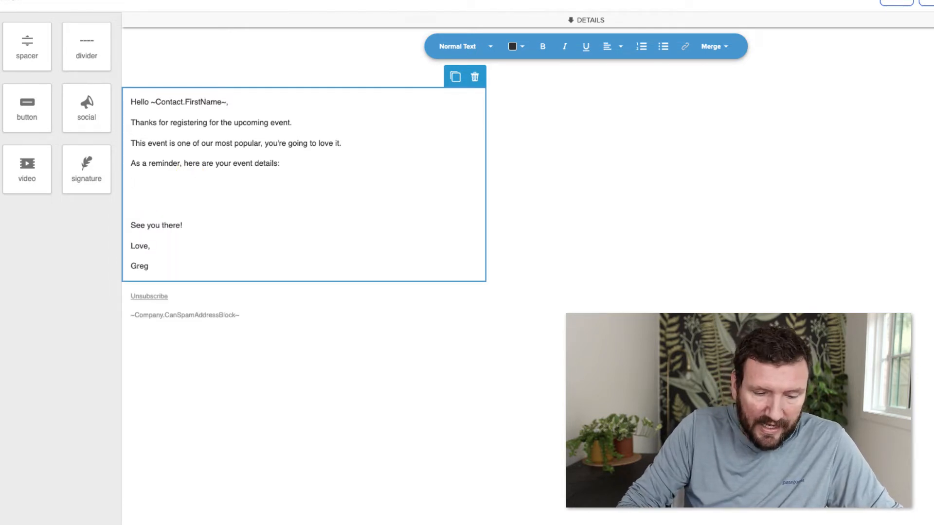
key("ctrl+v")
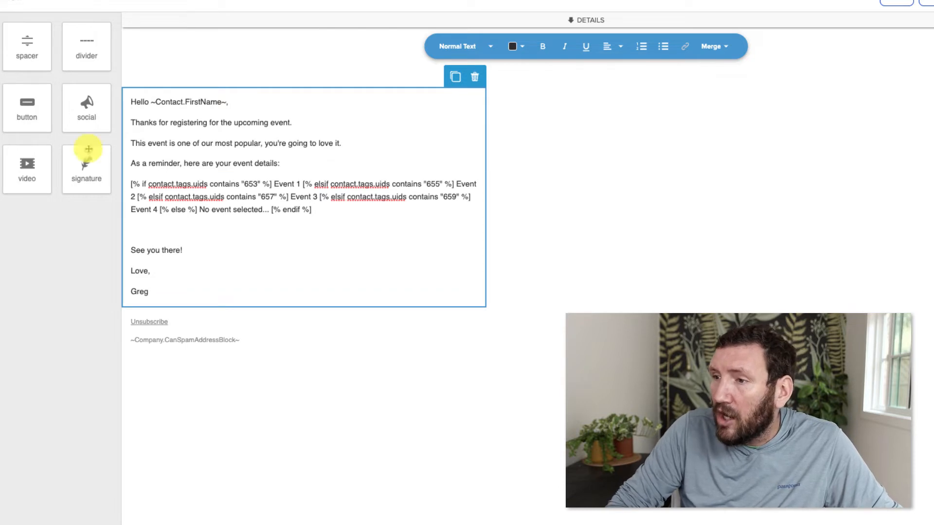
Break the snippet so the 655, 657, 659 conditions and the else fallback each start a new line
left_click(303, 183)
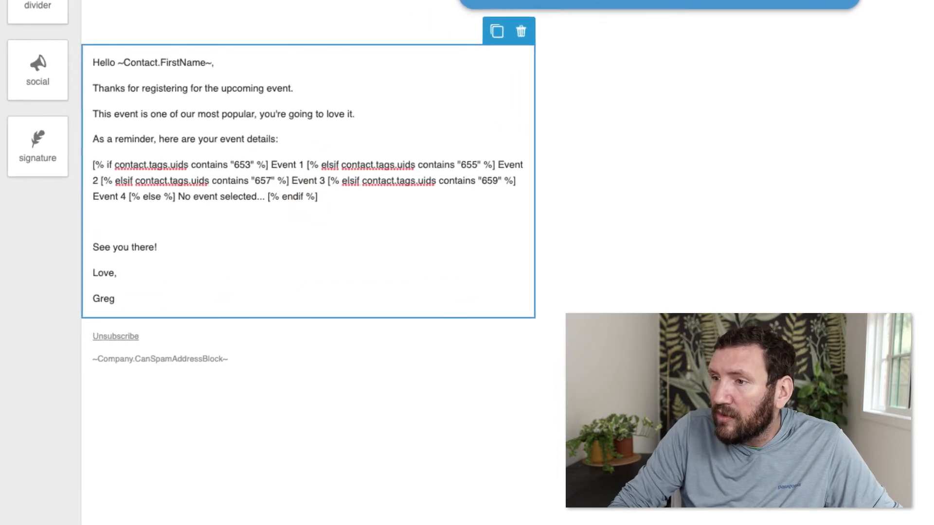
key("Return")
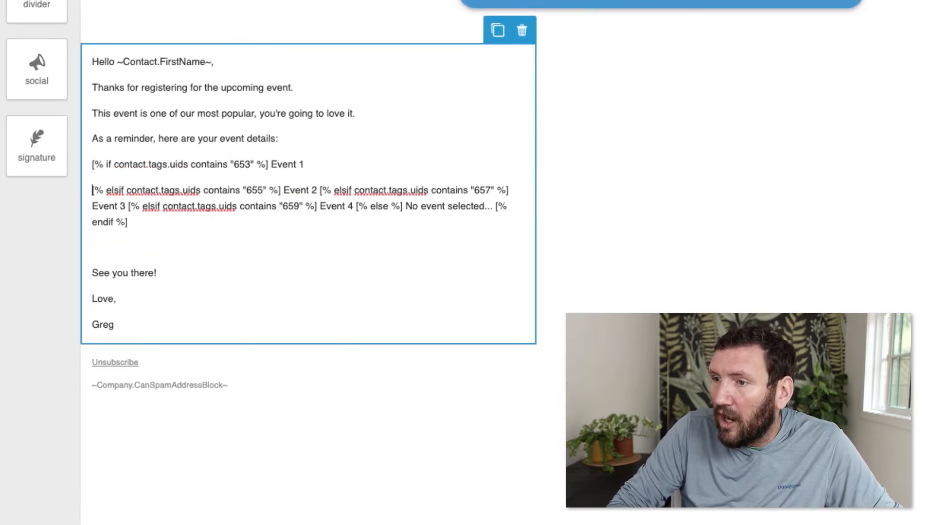
left_click(319, 190)
key("Return")
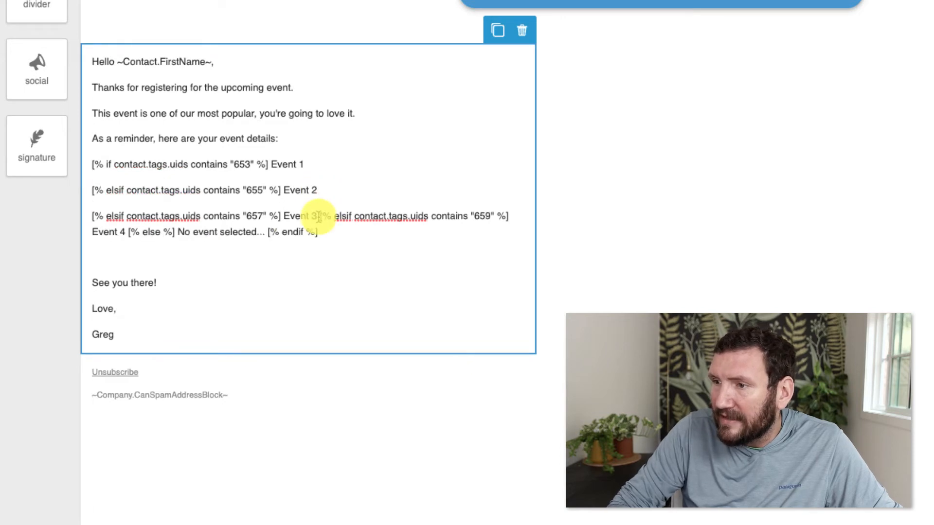
right_click(319, 221)
left_click(314, 214)
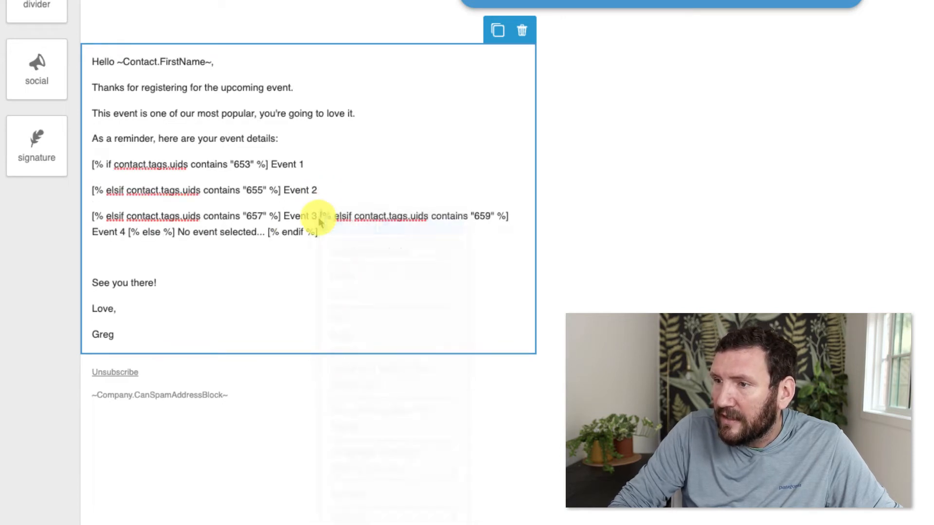
key("Return")
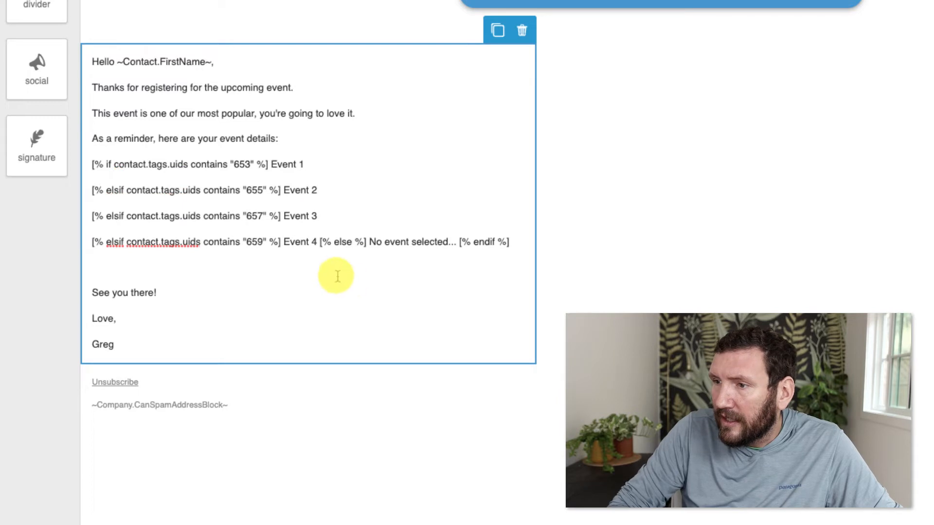
left_click(319, 242)
key("Return")
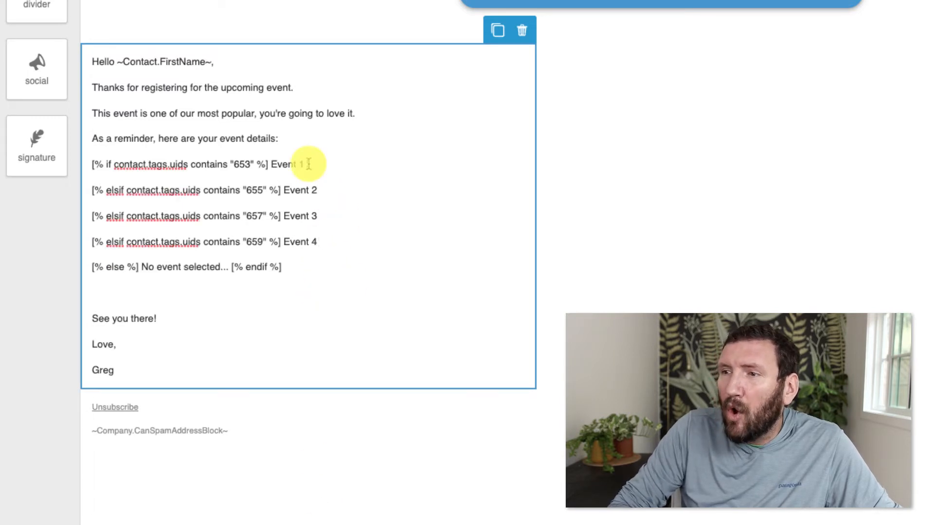
Select the Event 1 text and the 653 tag id in the pasted snippet
left_click_drag(308, 164, 275, 164)
left_click_drag(320, 190, 282, 190)
left_click(358, 207)
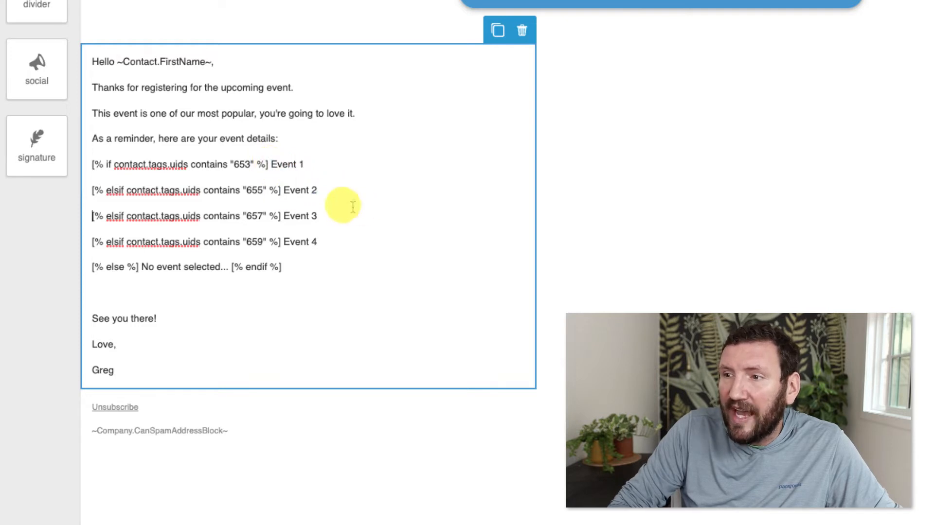
double_click(250, 164)
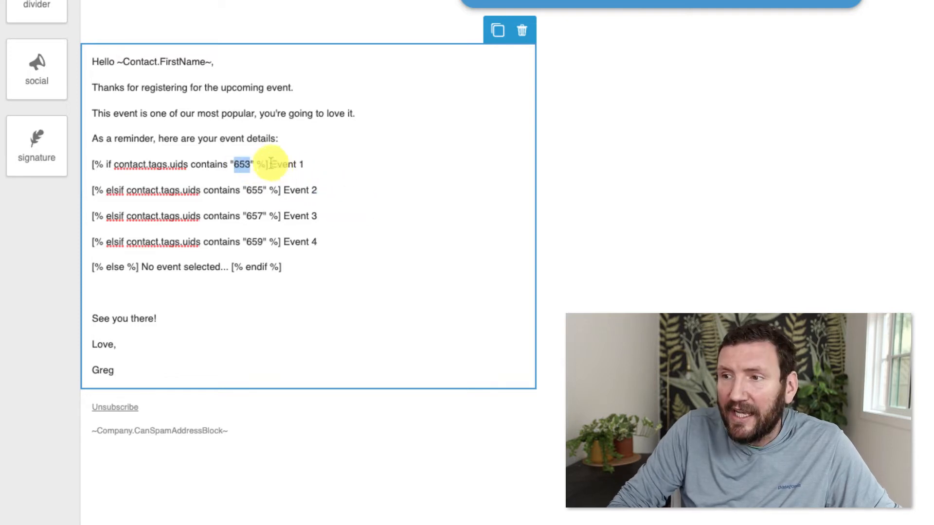
left_click_drag(271, 164, 324, 162)
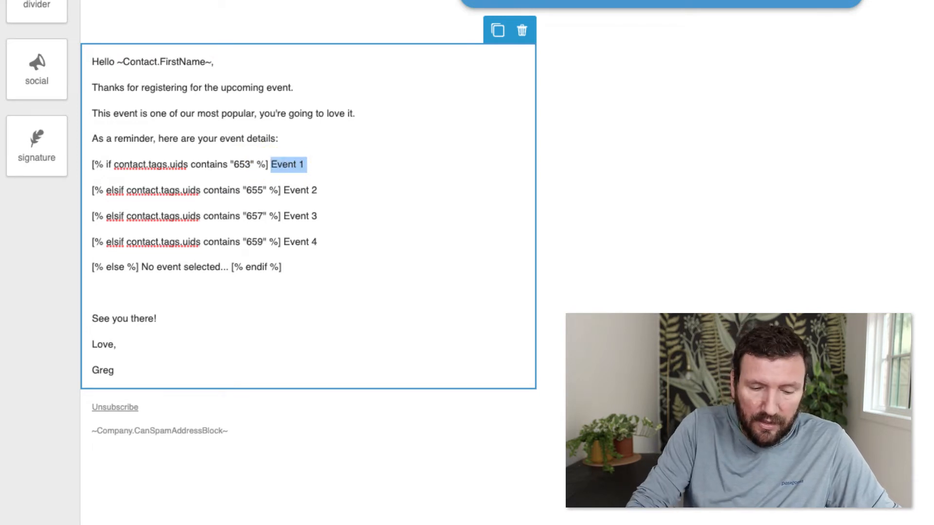
Paste the event details under the first condition, splitting Time, Date and Location onto separate lines
type("Time: 8amDate: Oct 1Location: Hotel 1")
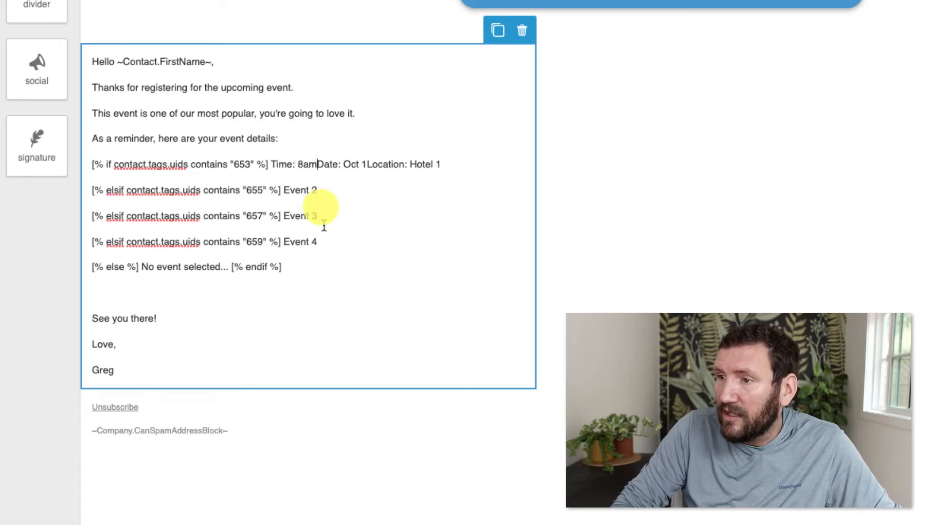
key("shift+Return")
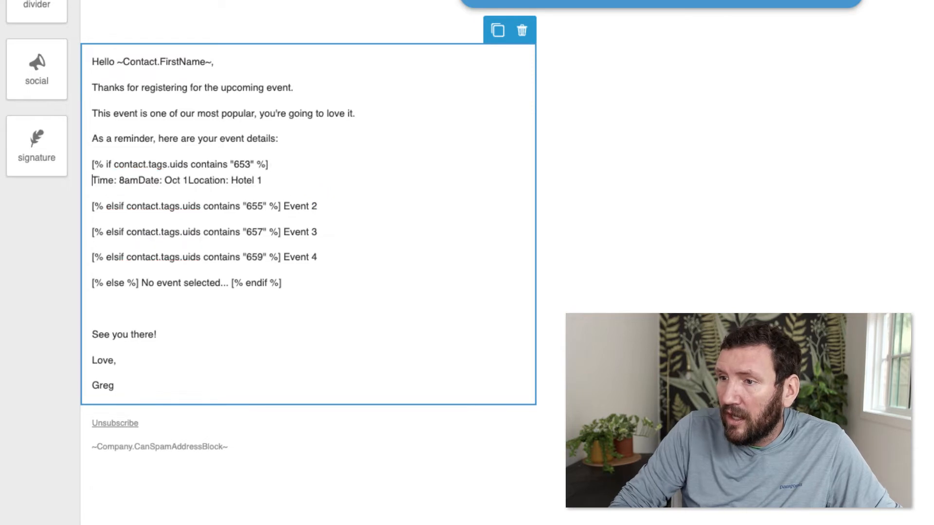
key("shift+Return")
key("alt+Right")
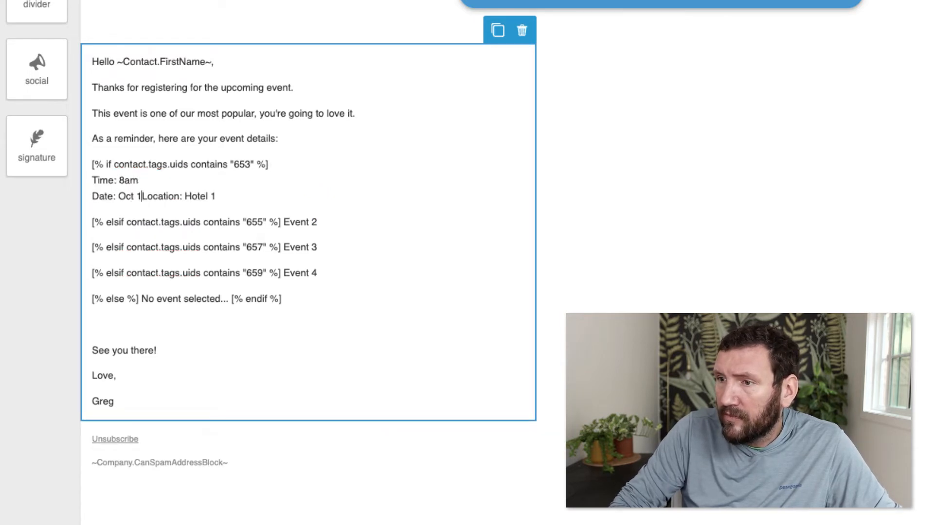
key("shift+Return")
key("End")
key("shift+Home")
key("shift+Up")
key("shift+Up")
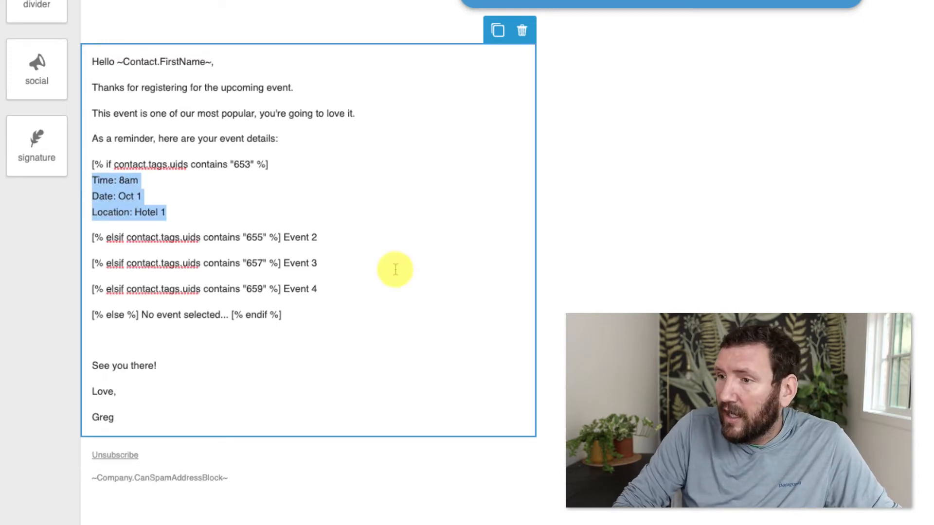
Replace the Event 2 placeholder under the 655 condition with split event details, time changed to 3pm
left_click(285, 249)
key("shift+End")
key("BackSpace")
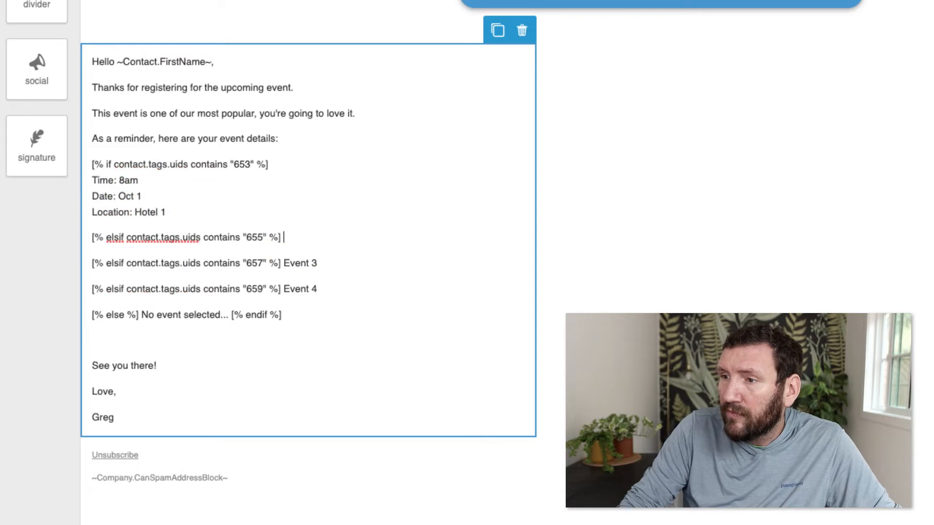
key("shift+Return")
type("Time: 8amDate: Oct 1Location: Hotel 1")
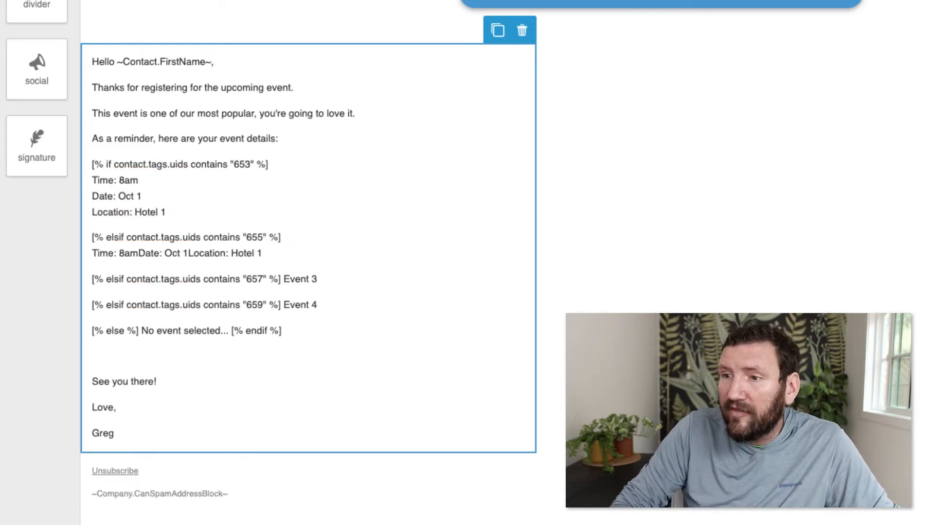
left_click(187, 252)
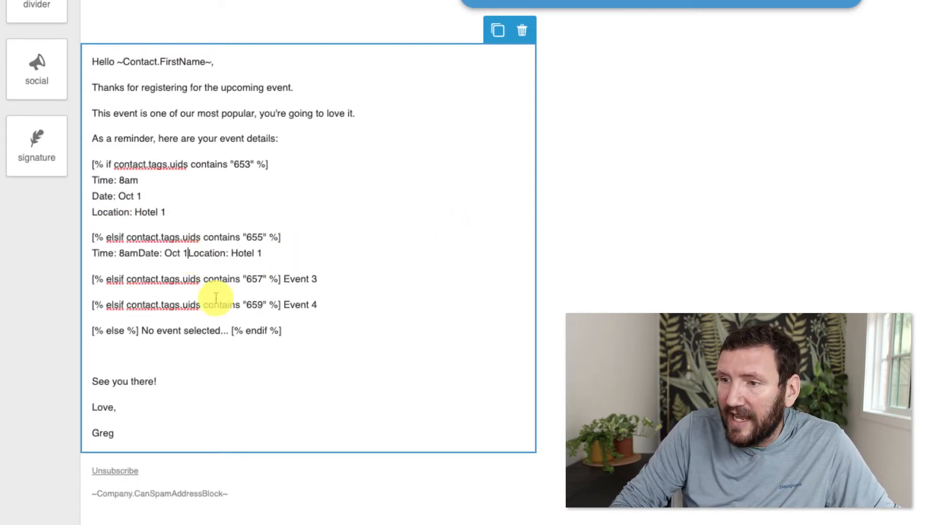
key("shift+Return")
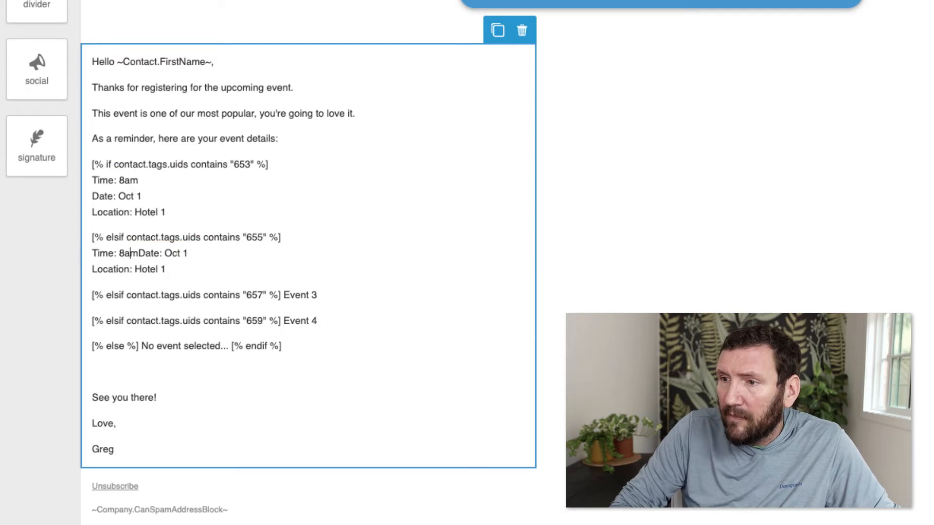
key("Left")
key("shift+Return")
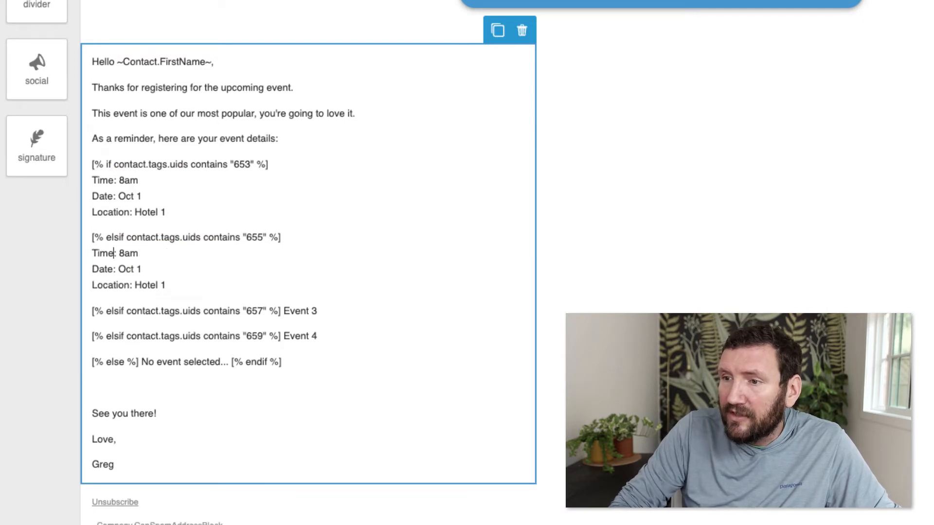
type("3")
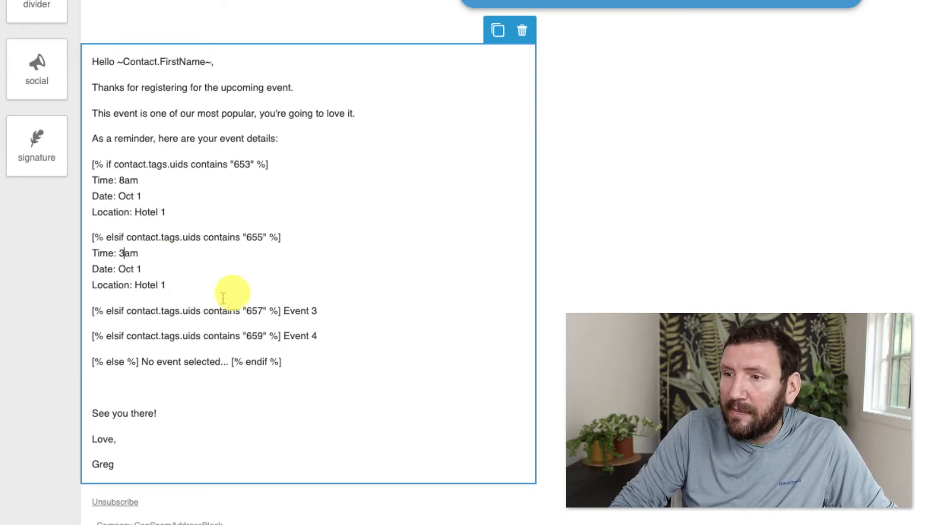
key("shift+Right")
type("p")
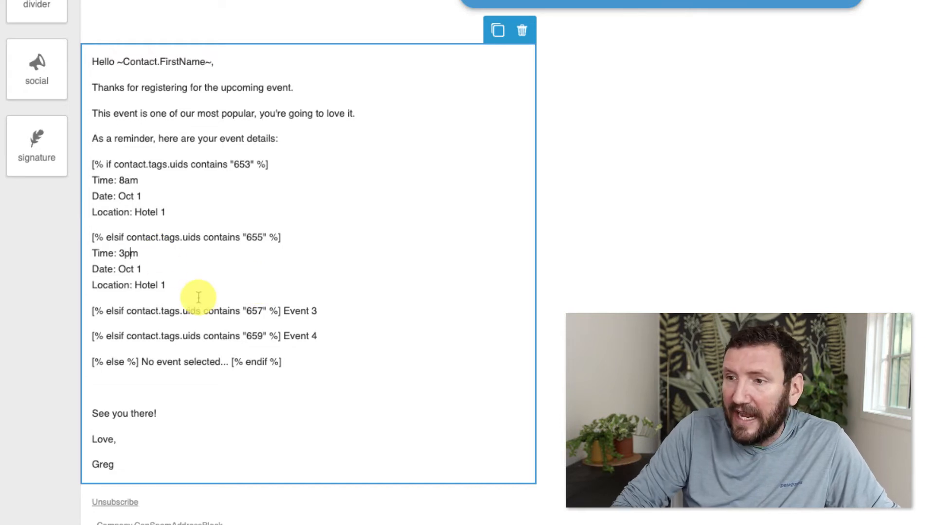
Replace the Event 3 placeholder under the 657 condition with 8am, Oct 2, Hotel 2 on separate lines
left_click(284, 311)
key("shift+End")
key("BackSpace")
key("shift+Return")
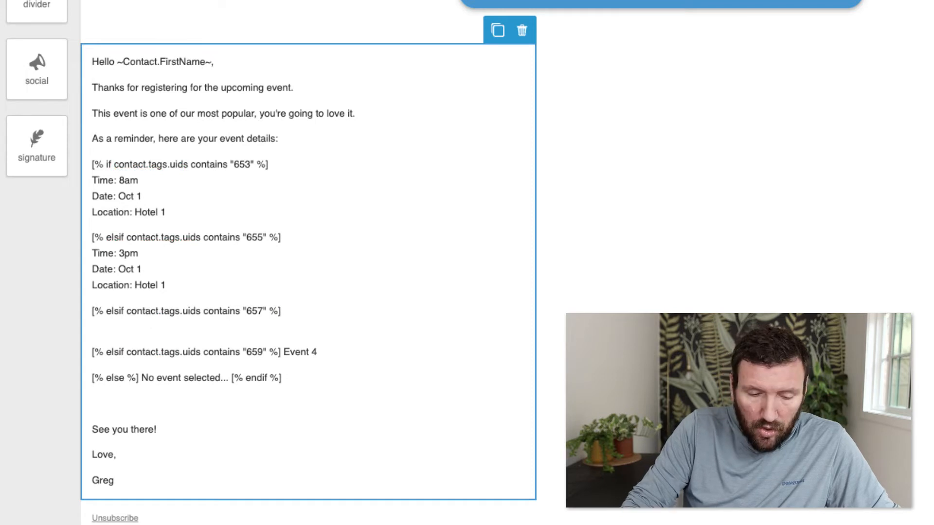
type("Time: 8amDate: Oct 1Location: Hotel 1")
left_click(138, 326)
key("shift+Return")
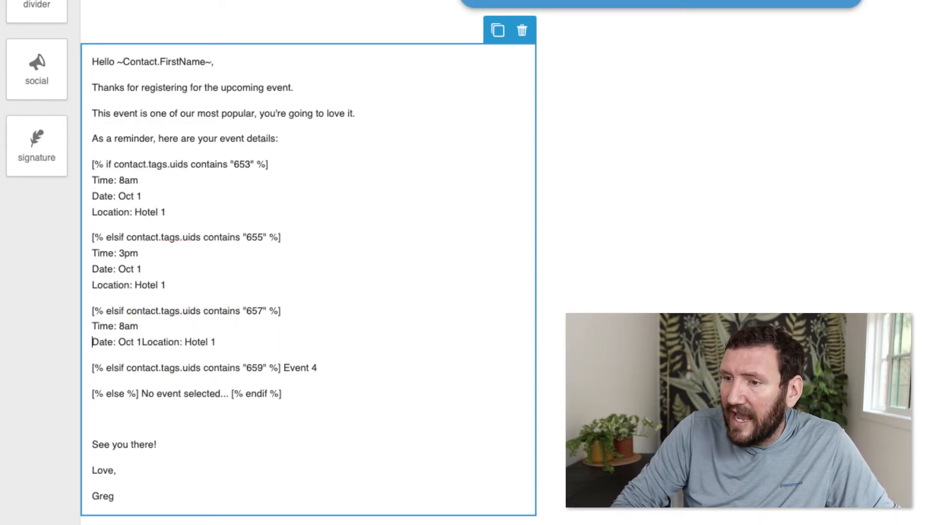
left_click(142, 341)
key("shift+Return")
type("2")
left_click_drag(166, 358, 92, 326)
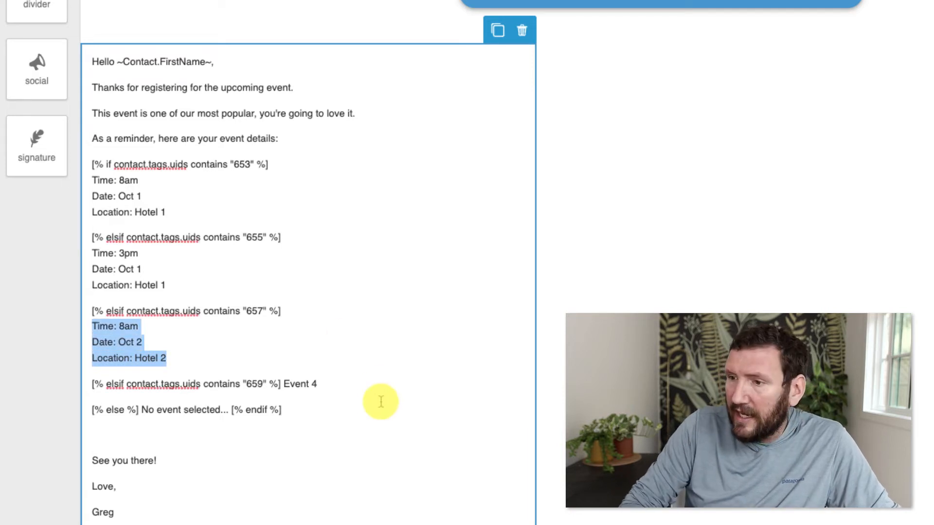
Replace the Event 4 placeholder under the 659 condition with 3pm, Oct 2, Hotel 2 on separate lines
left_click(283, 385)
key("shift+End")
key("BackSpace")
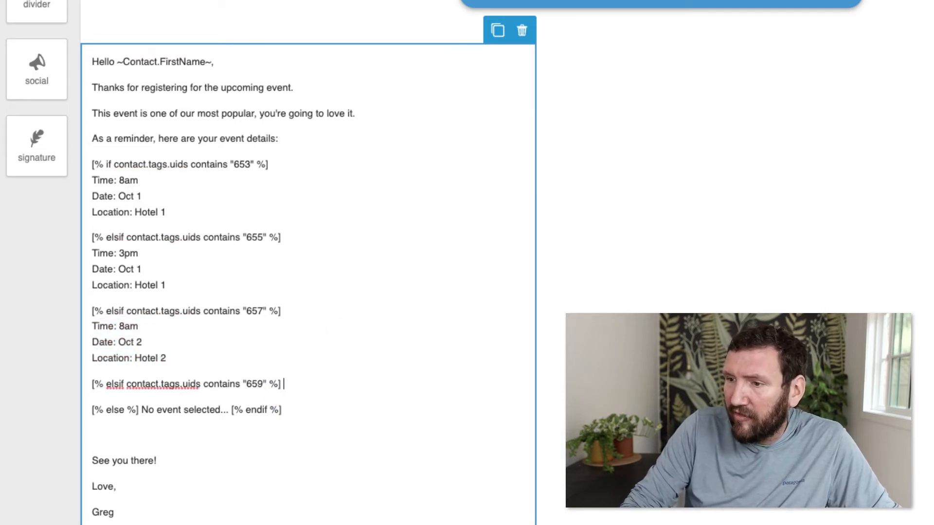
key("Return")
type("Time: 8amDate: Oct 2Location: Hotel 2")
left_click(135, 400)
key("Return")
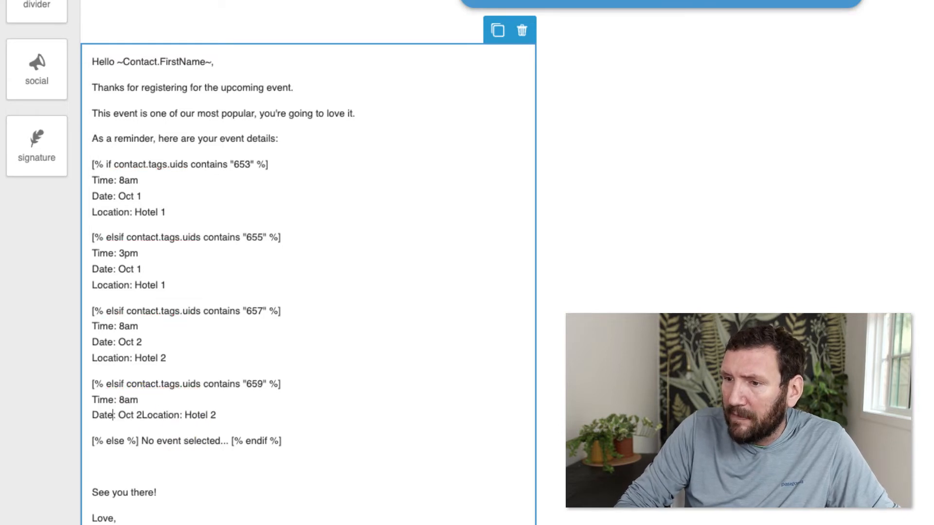
key("Return")
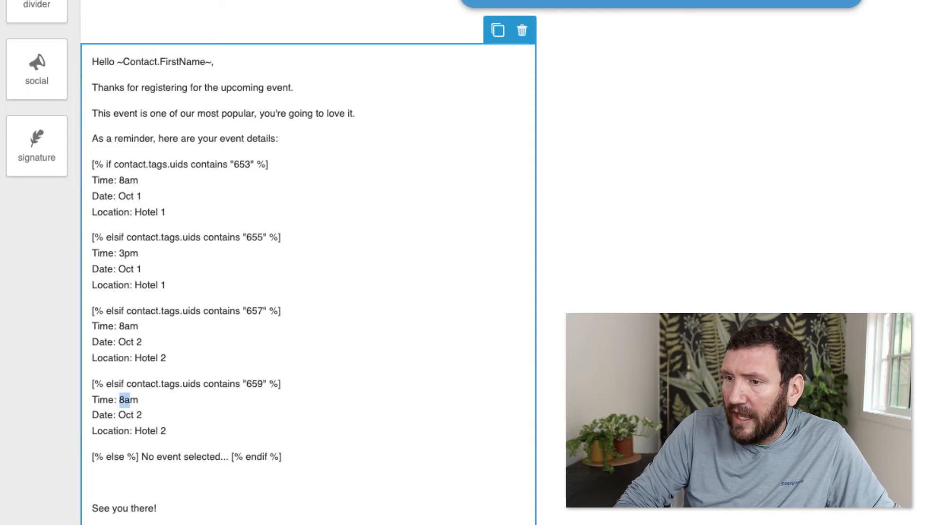
type("3p")
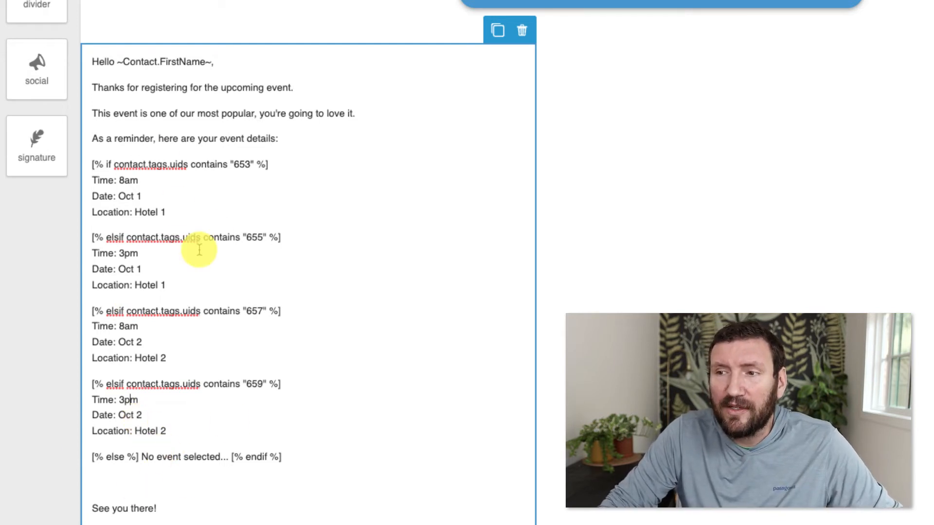
left_click(141, 457)
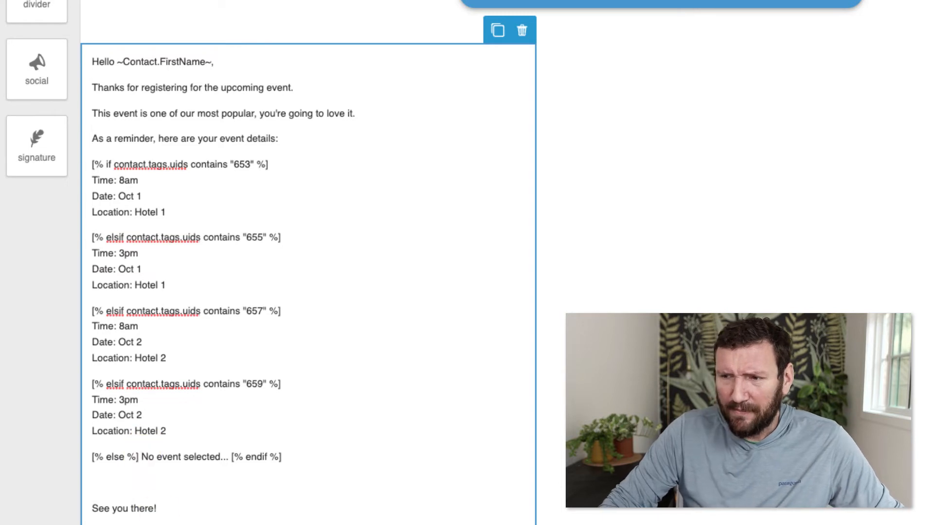
Replace the fallback with 'Oops, there was an error and your event date wasn't recorded - please contact our support team to make sure you're registered.' and remove the blank line
left_click_drag(142, 457, 228, 458)
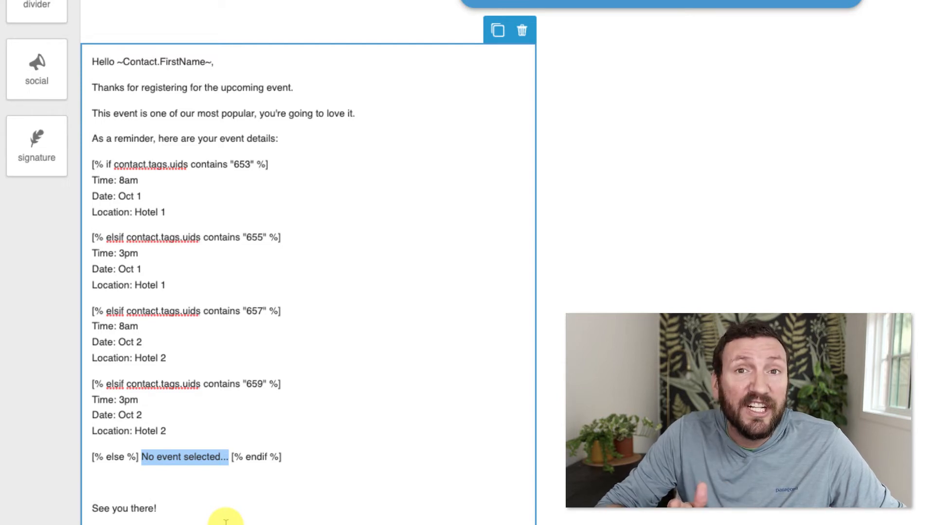
type("Oops, there was ")
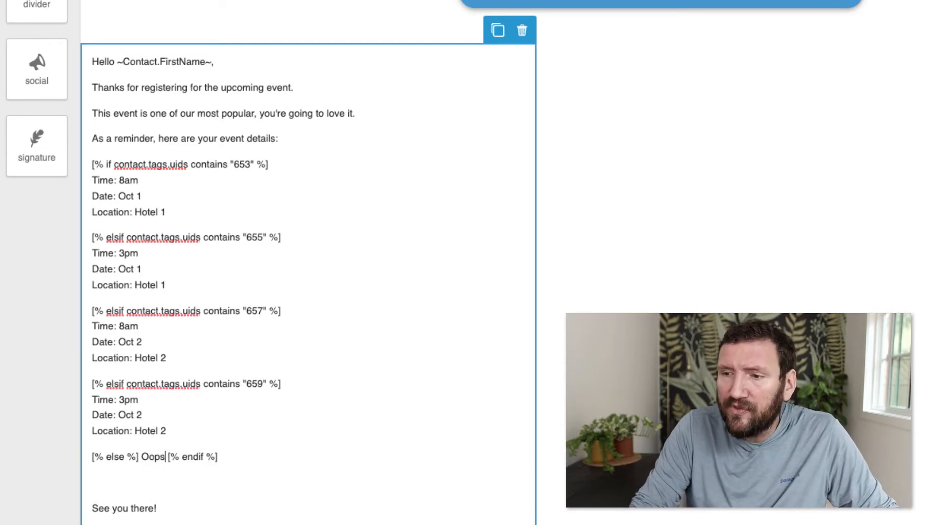
type("an error and your ev")
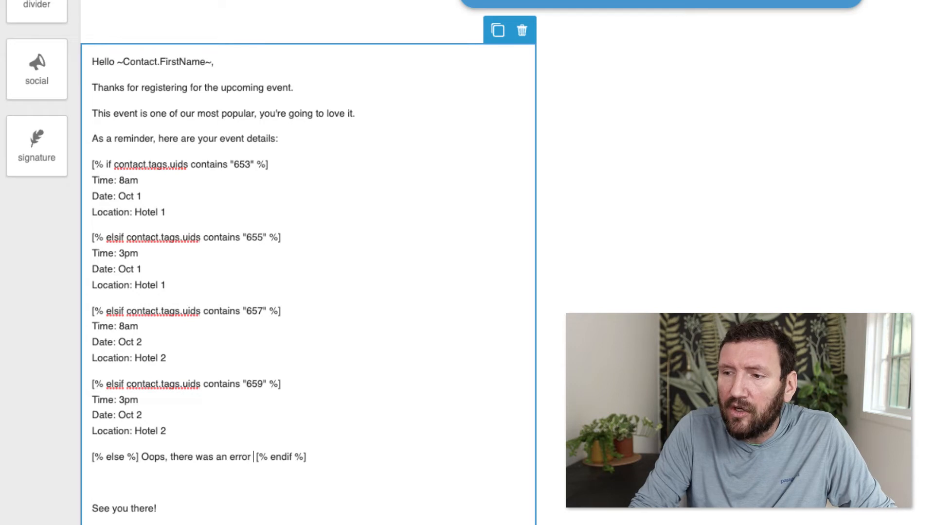
type("ent date")
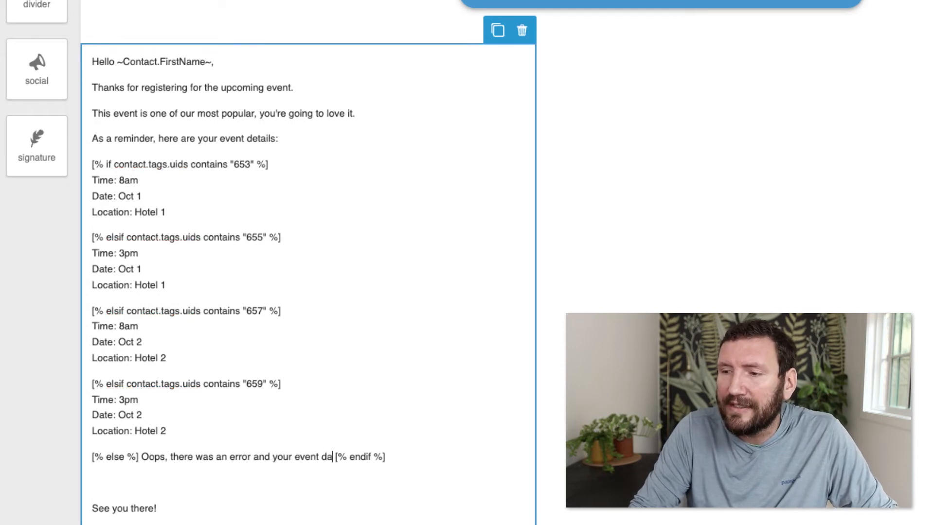
type(" wasn't recordee d")
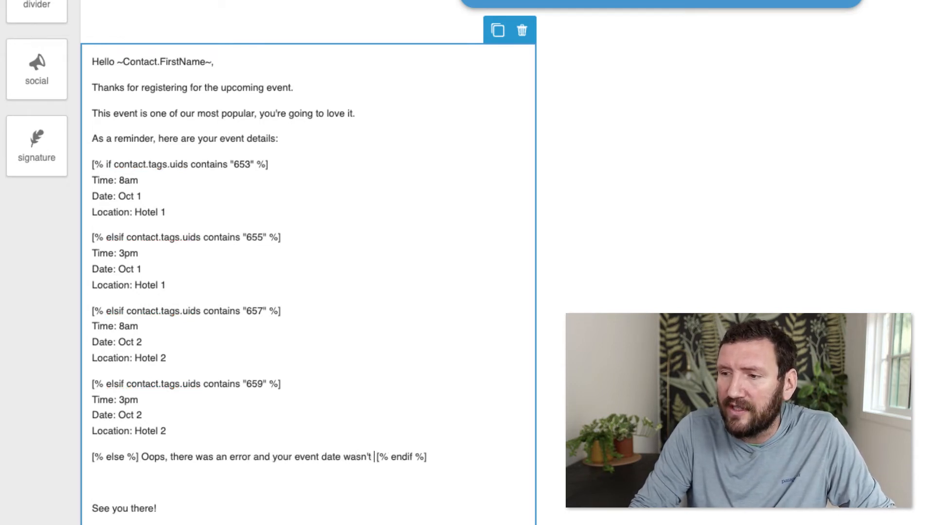
key("BackSpace")
key("BackSpace")
key("BackSpace")
type("ded 0")
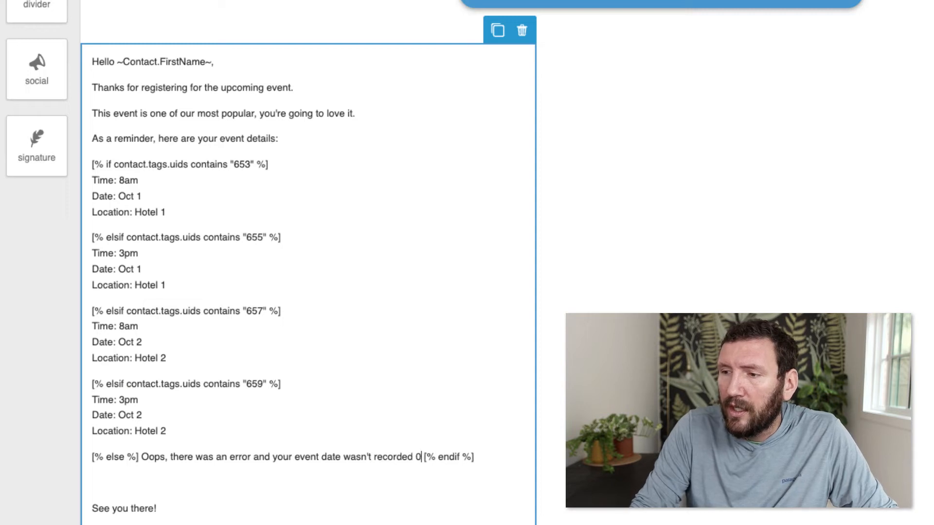
type(" - please contact our")
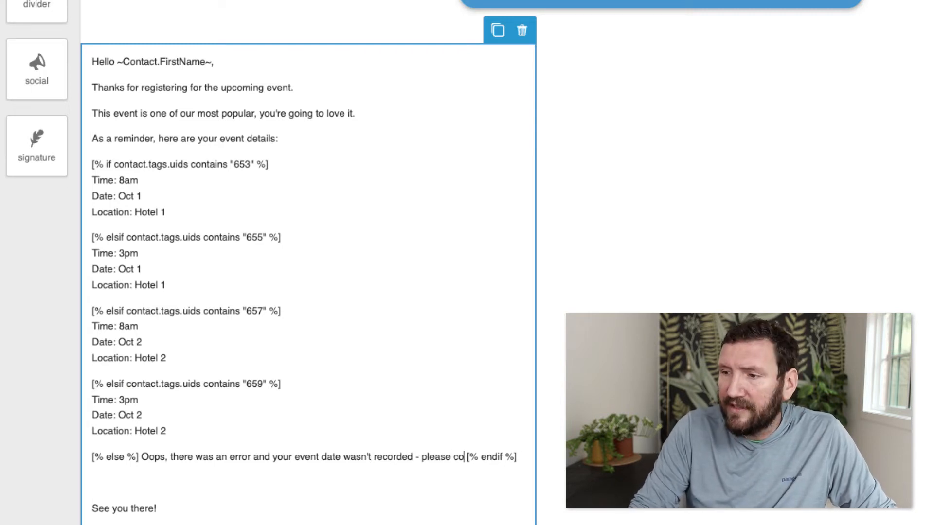
type("suppo")
key("BackSpace")
key("BackSpace")
key("BackSpace")
key("BackSpace")
key("BackSpace")
type("support team to make sur")
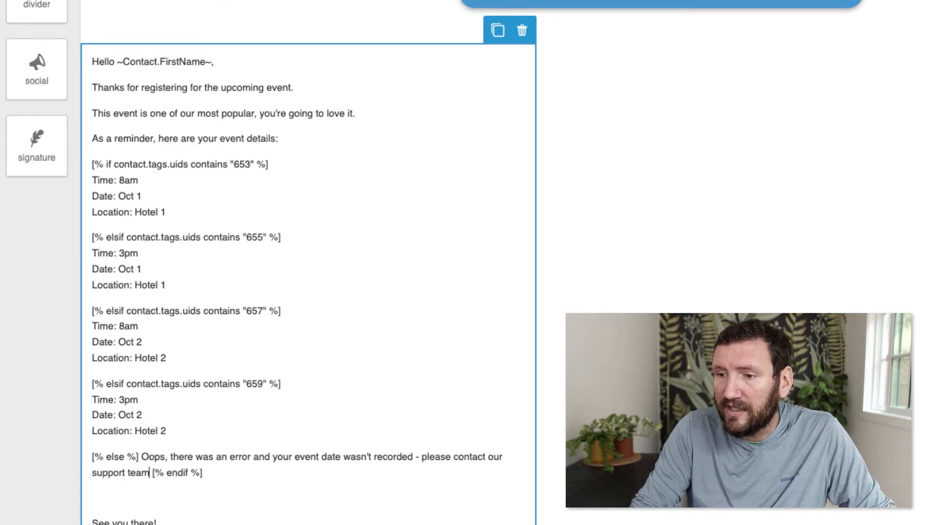
type("e you're registered")
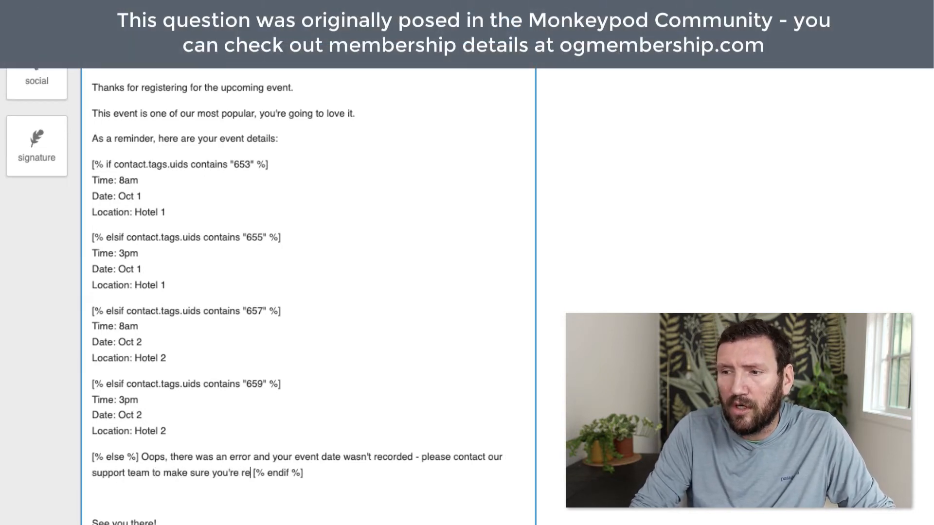
type(".")
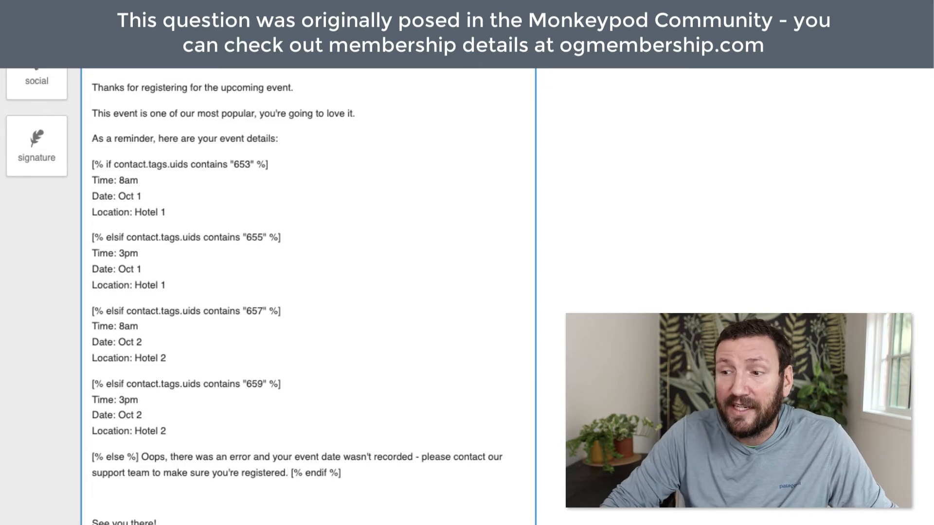
left_click(202, 501)
key("BackSpace")
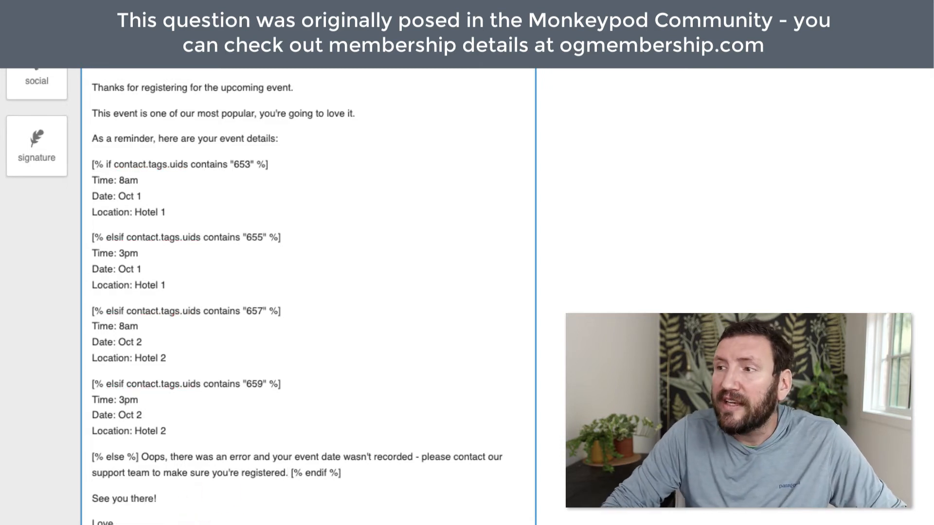
scroll(312, 271, "down", 2)
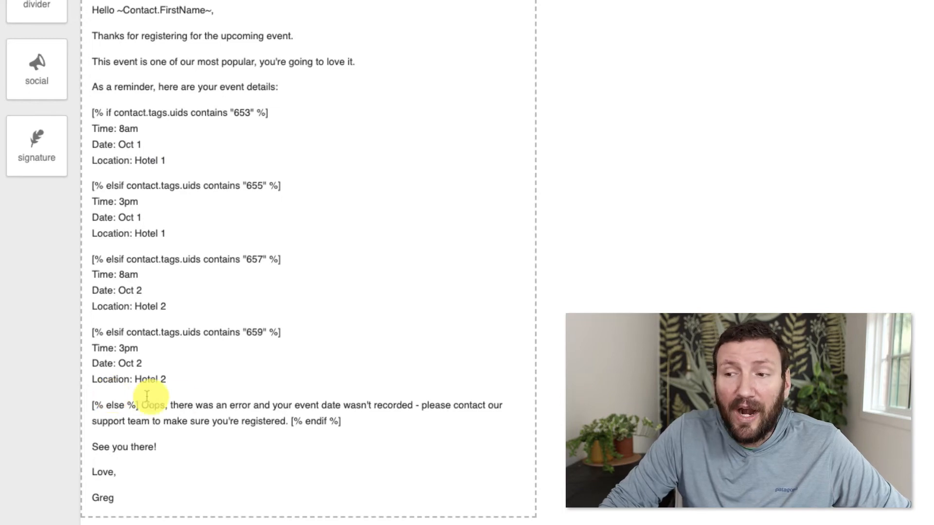
triple_click(360, 417)
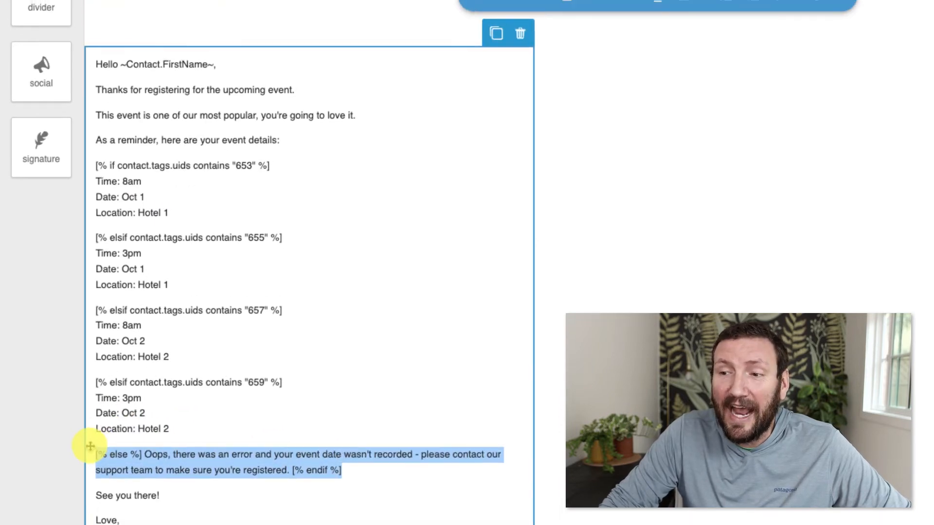
left_click(794, 114)
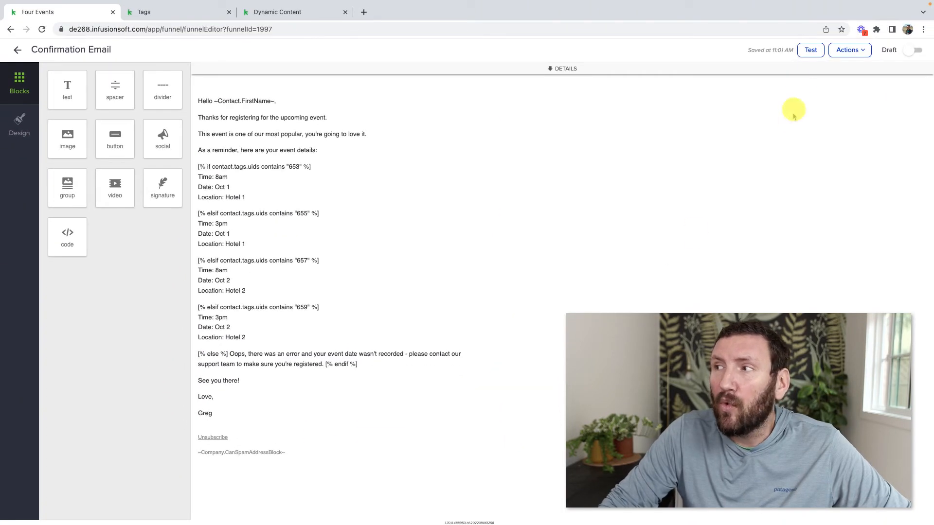
left_click(847, 50)
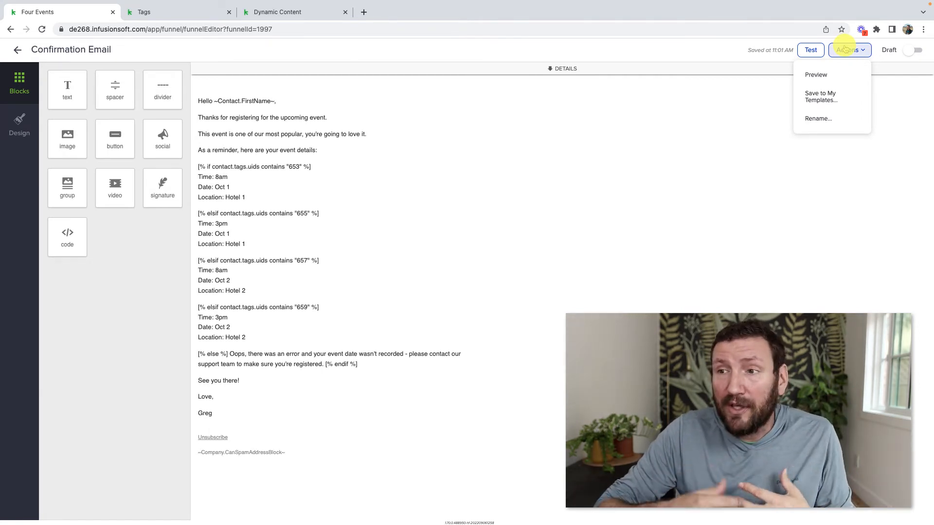
left_click(835, 51)
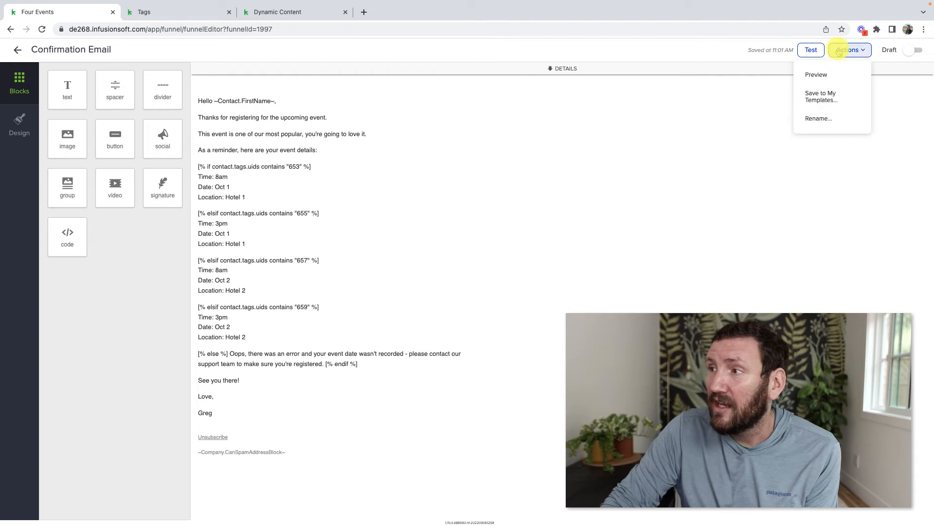
left_click(843, 74)
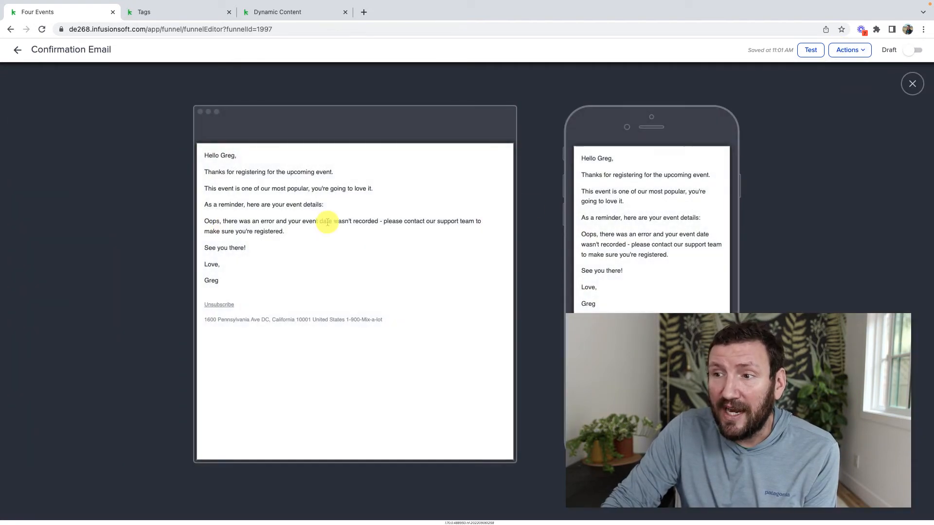
Bold the fallback error message and switch the Confirmation Email from Draft to Ready
left_click(910, 84)
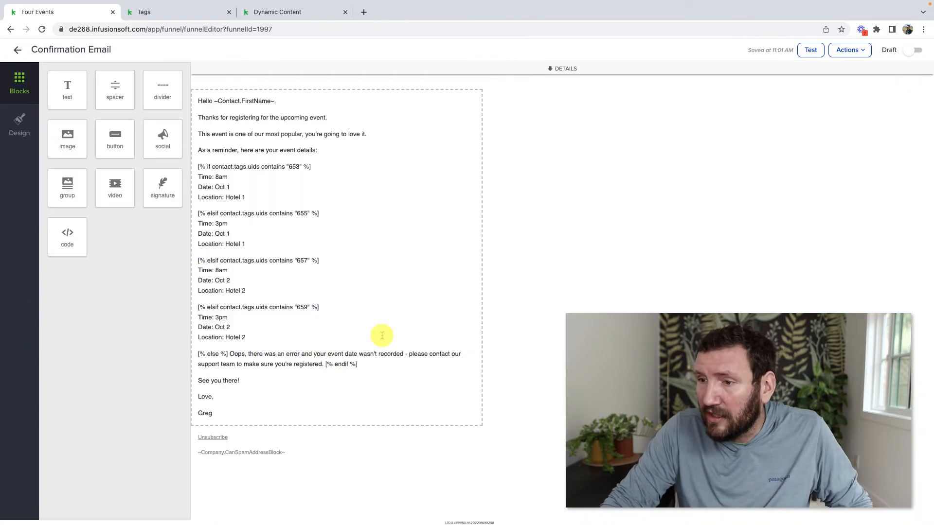
left_click(323, 365)
left_click_drag(326, 387, 229, 387)
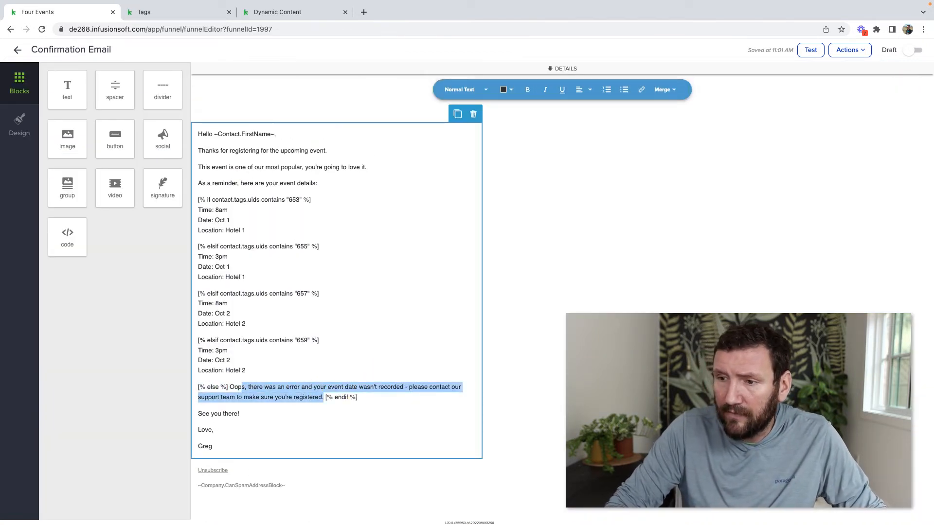
key("ctrl+b")
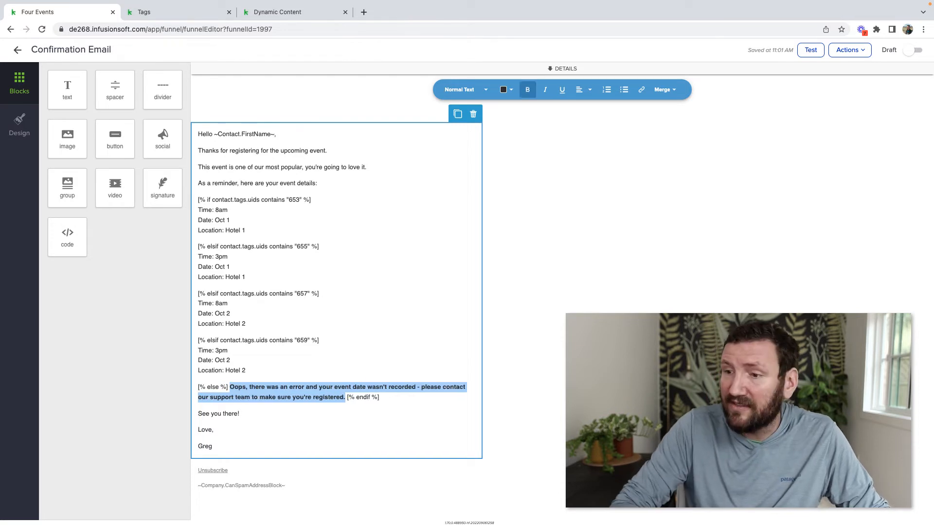
left_click(576, 292)
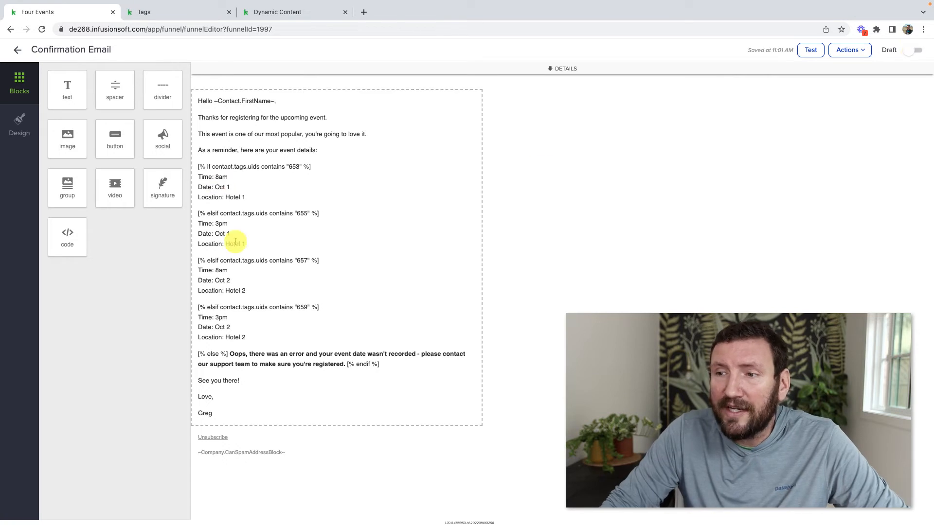
left_click(911, 50)
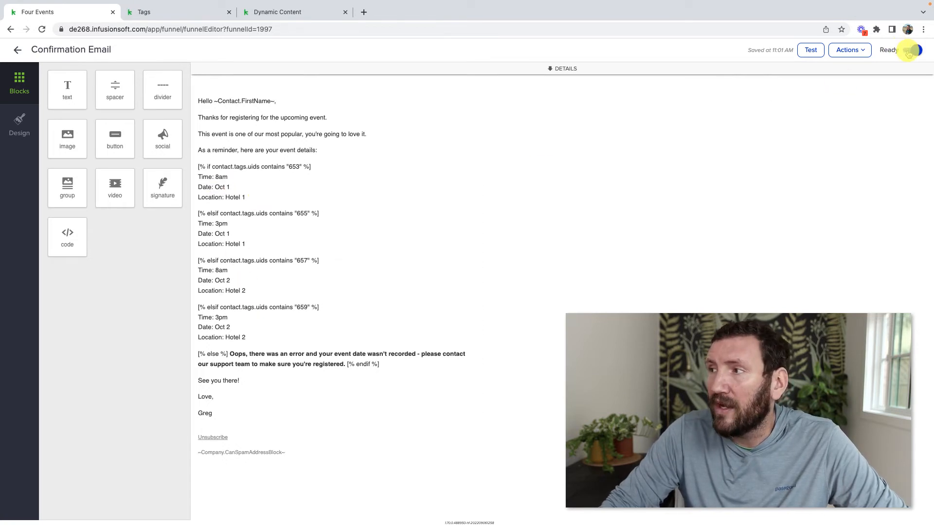
Add a field timer after the Confirmation Email: 1 week before the contact's Date Field at 8 AM
left_click(17, 49)
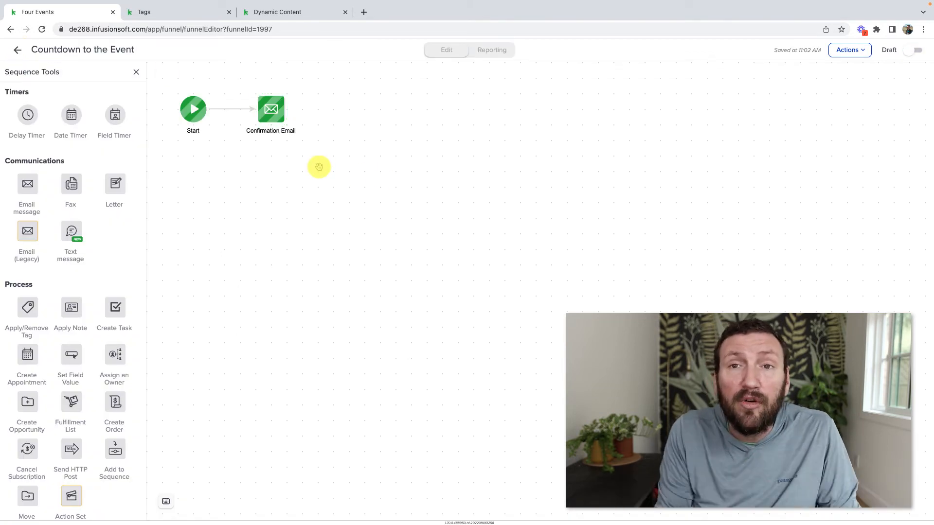
left_click_drag(114, 115, 351, 103)
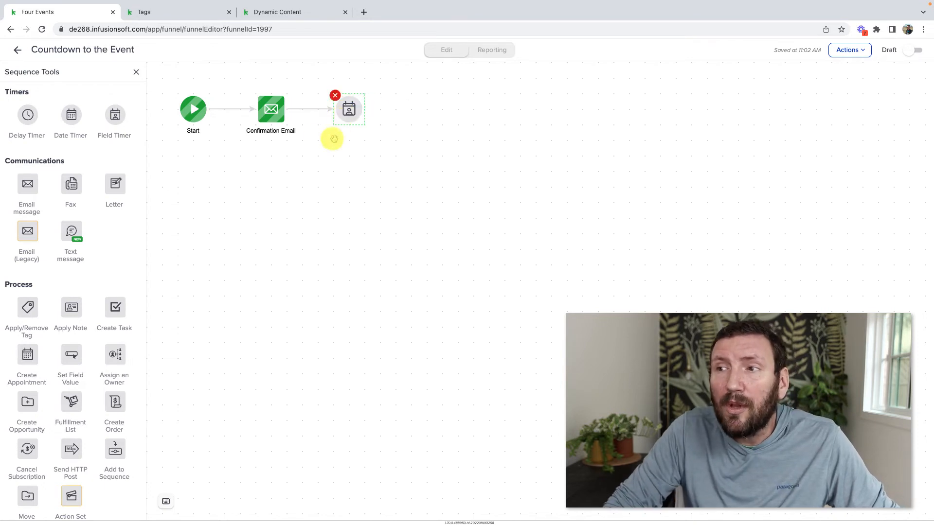
double_click(349, 111)
left_click(328, 266)
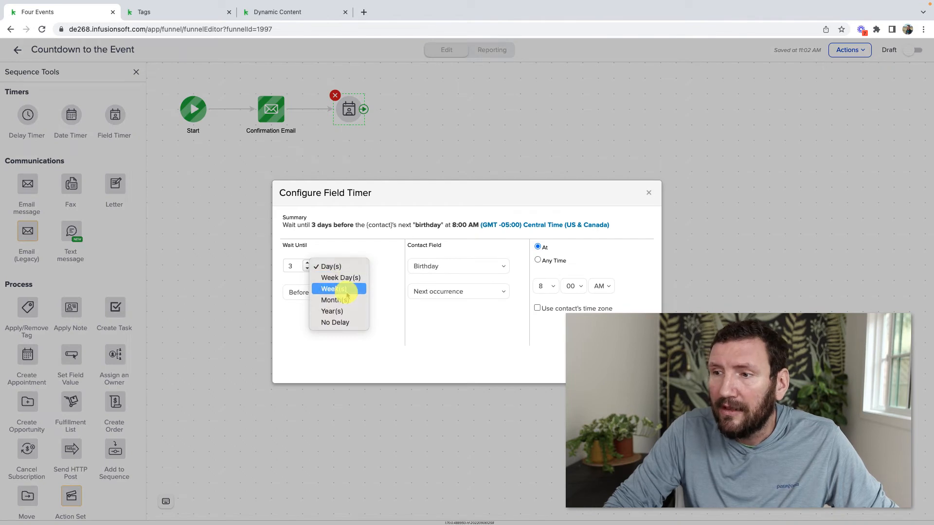
left_click(334, 289)
left_click(307, 269)
left_click(307, 269)
left_click(435, 267)
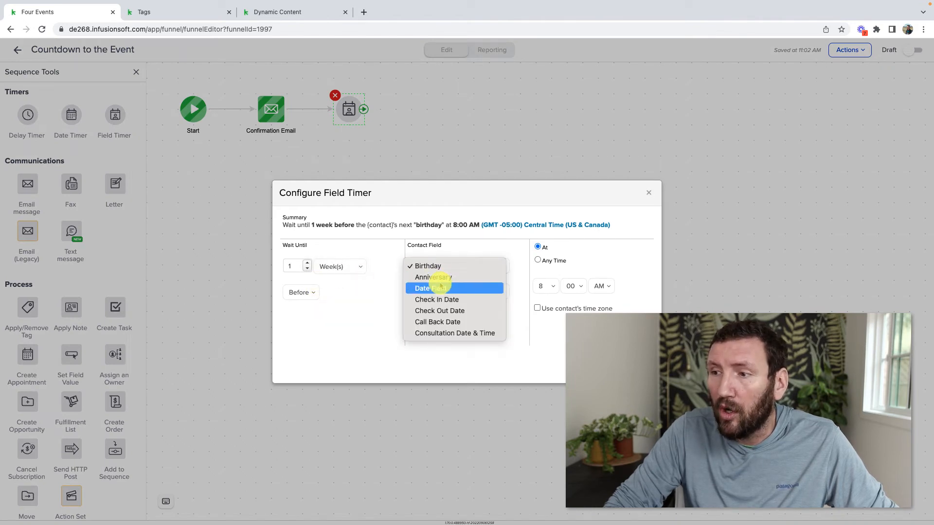
left_click(431, 289)
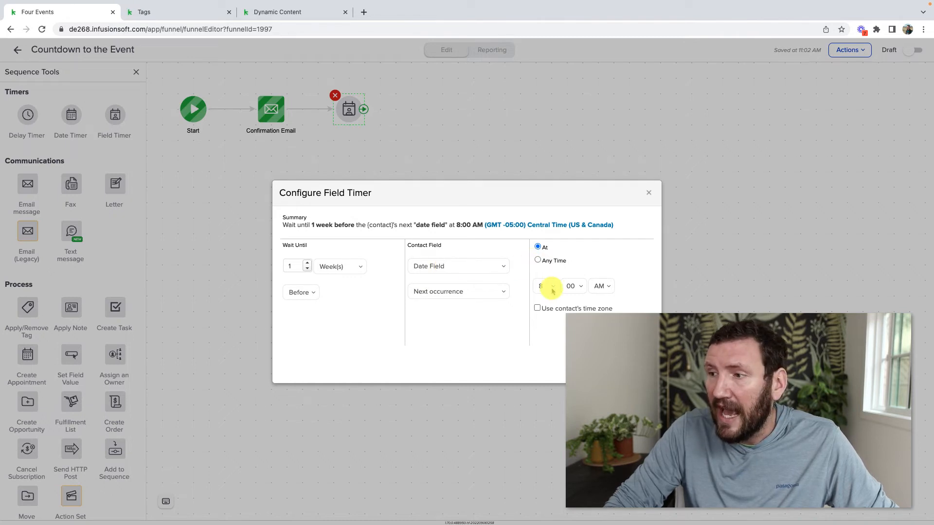
left_click(637, 368)
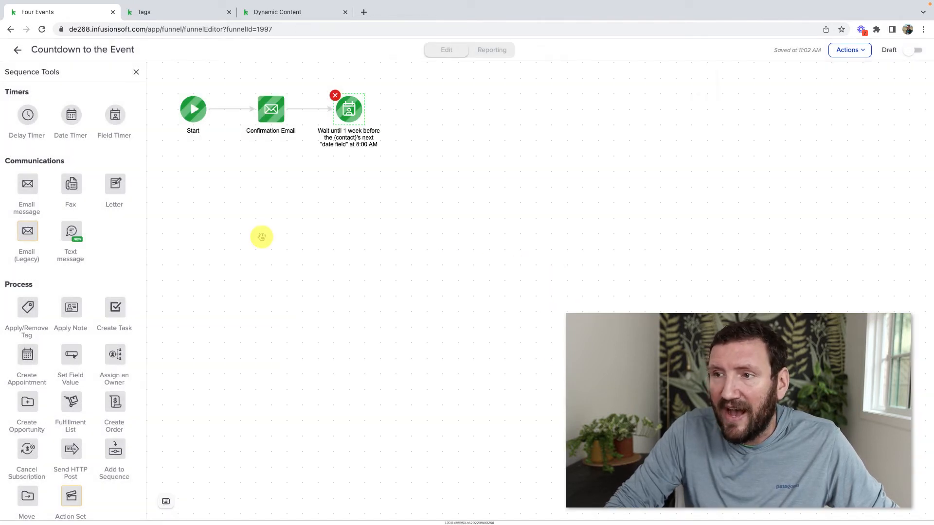
Duplicate the Confirmation Email, name the copy 'One Week Reminder', and connect it after the timer
left_click(275, 112)
left_click(305, 144)
left_click(433, 116)
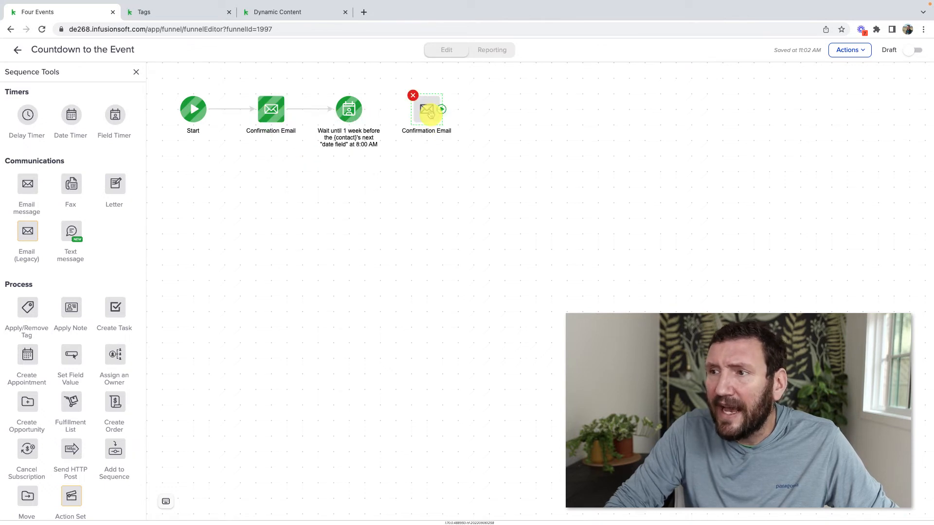
double_click(428, 130)
type("One Week Remidner")
left_click(377, 111)
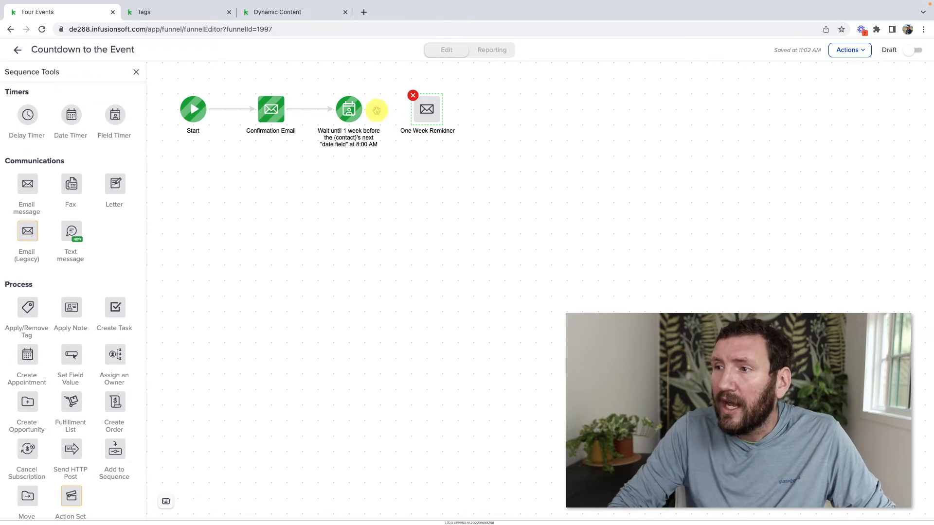
key("BackSpace")
key("BackSpace")
key("BackSpace")
type("inder")
key("BackSpace")
key("BackSpace")
key("BackSpace")
key("BackSpace")
key("BackSpace")
key("BackSpace")
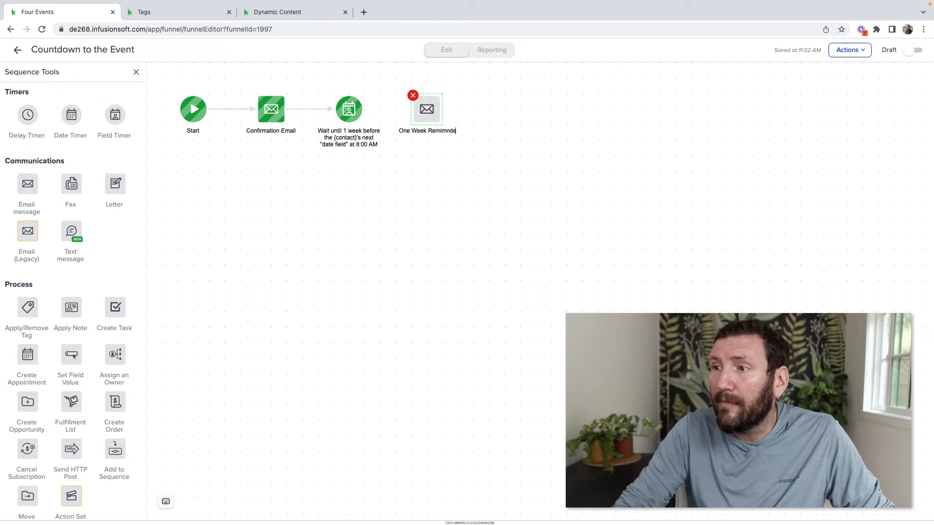
type("inder")
left_click(361, 171)
left_click_drag(361, 108, 433, 117)
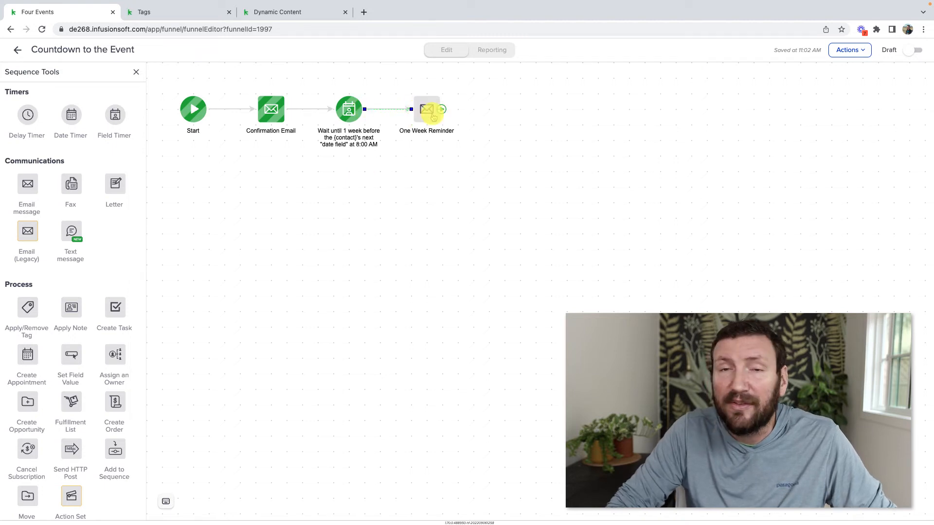
Replace the One Week Reminder's thank-you opening lines with a new 'The event is next week' paragraph
double_click(433, 113)
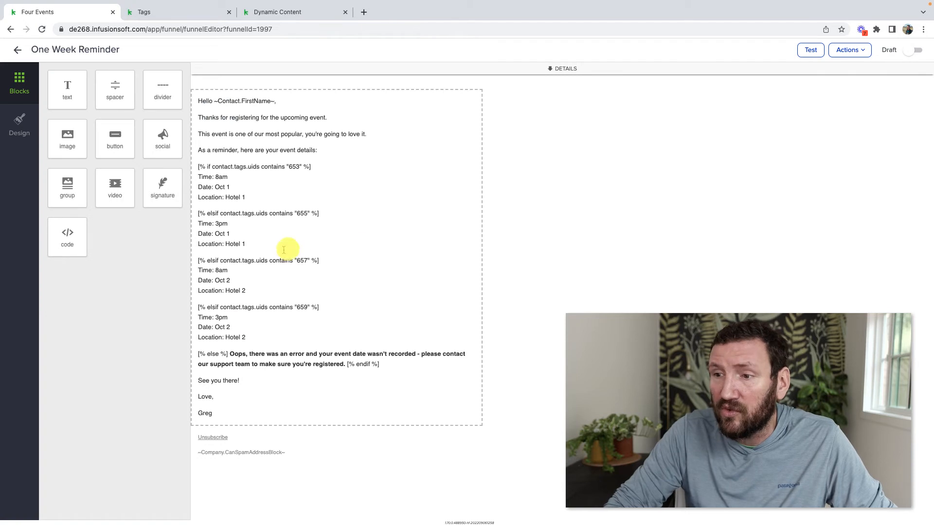
left_click(335, 144)
left_click(381, 167)
key("shift+Home")
key("shift+Up")
key("BackSpace")
key("BackSpace")
type("Y")
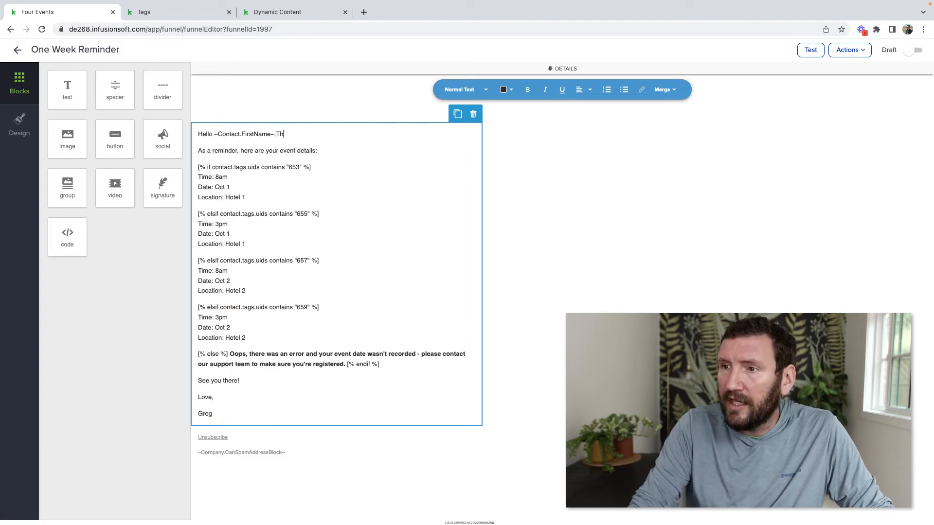
key("BackSpace")
key("BackSpace")
key("Return")
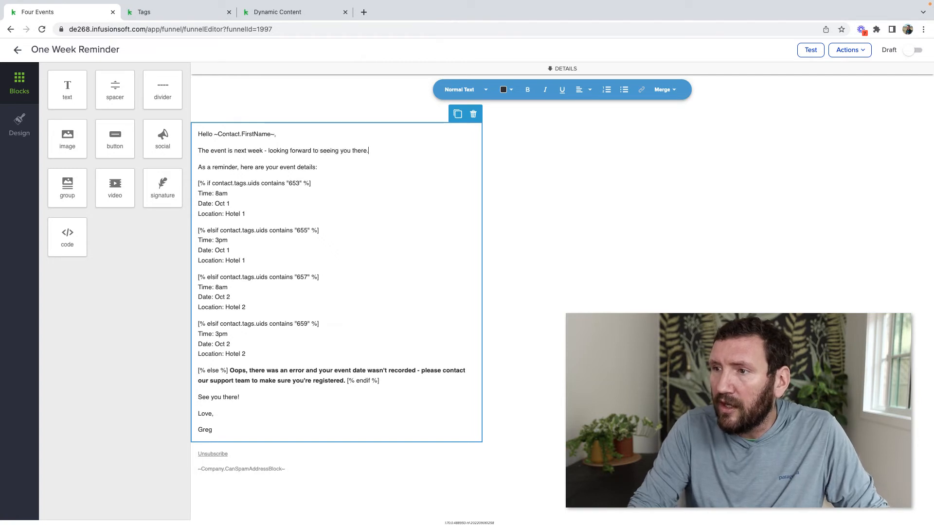
Replace the 'See you there!' line with 'In the meantime, focus on…' and return to the sequence
left_click(264, 403)
key("Up")
key("shift+End")
type("In ")
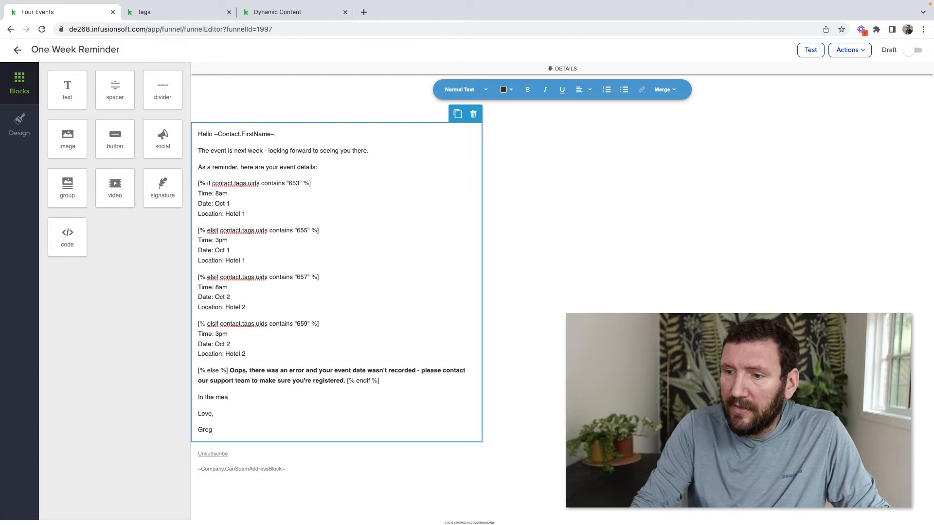
type("the meantime, focus on answering these three questions....")
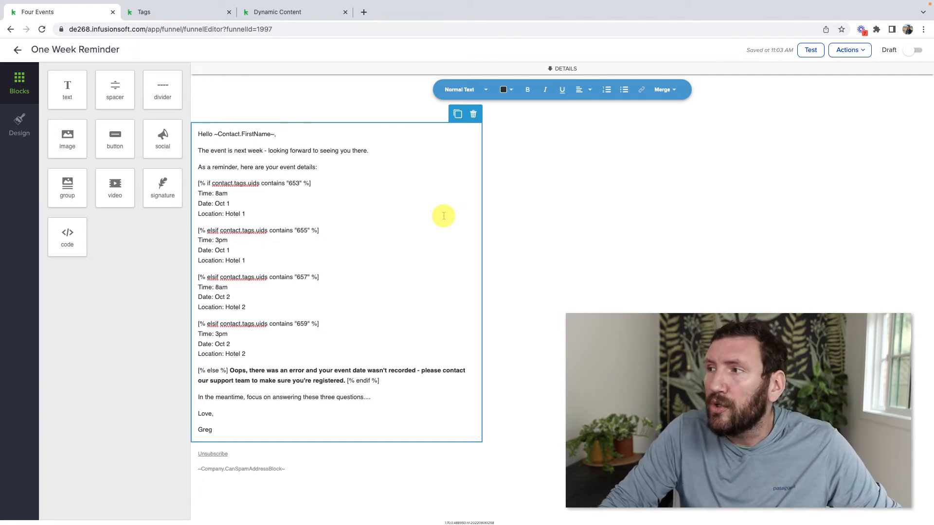
left_click(17, 49)
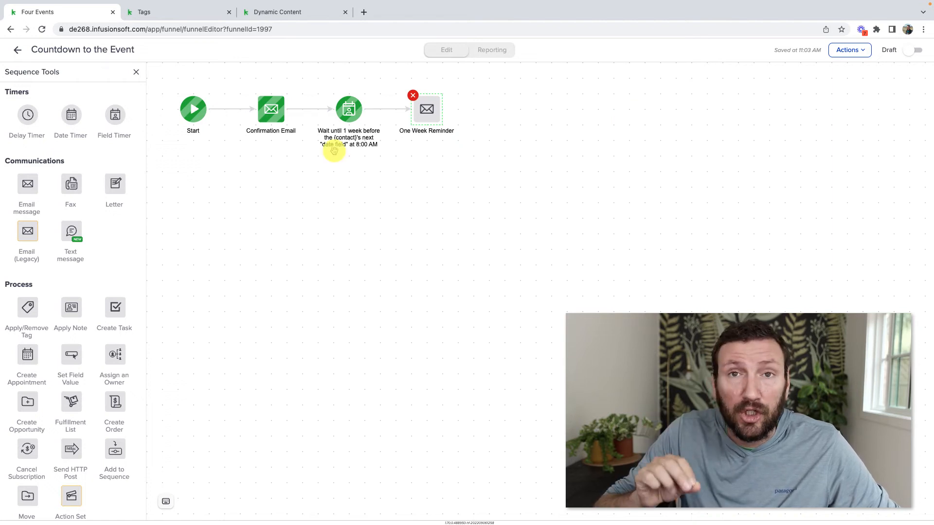
Go back to the Four Events campaign canvas and open Campaign Merge Fields from the Actions menu
left_click(18, 50)
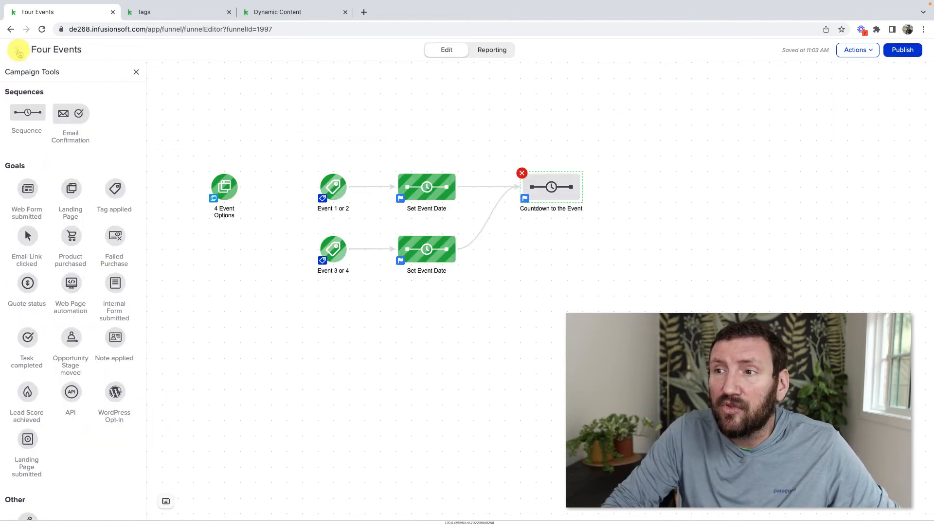
left_click(853, 50)
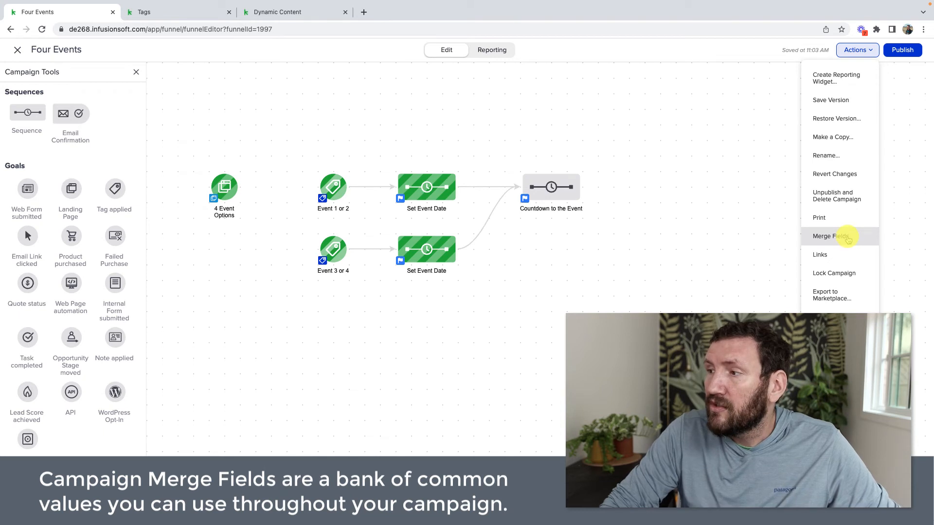
double_click(559, 195)
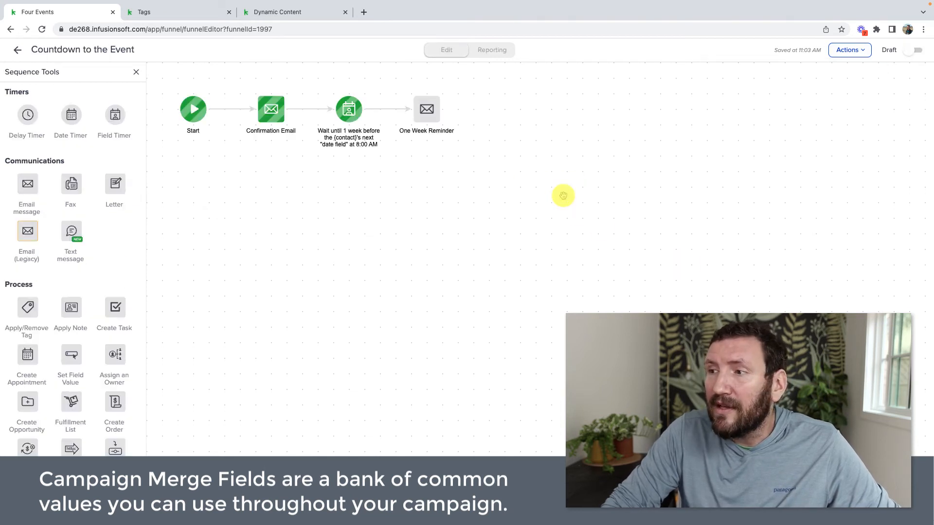
double_click(272, 116)
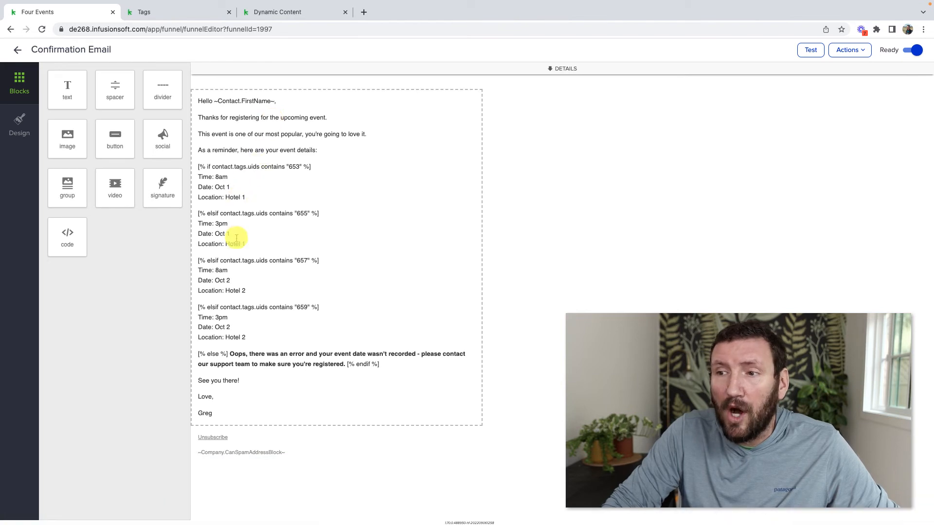
left_click(18, 51)
left_click(18, 51)
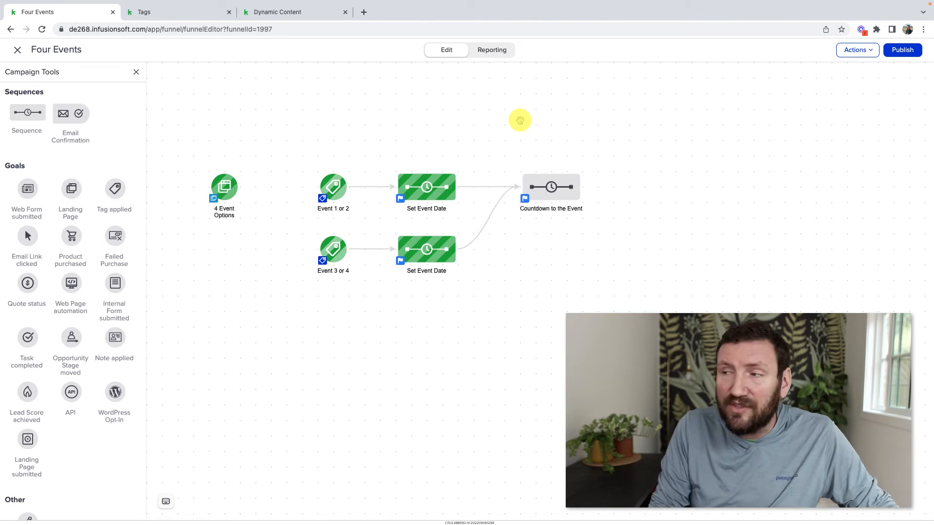
left_click(859, 53)
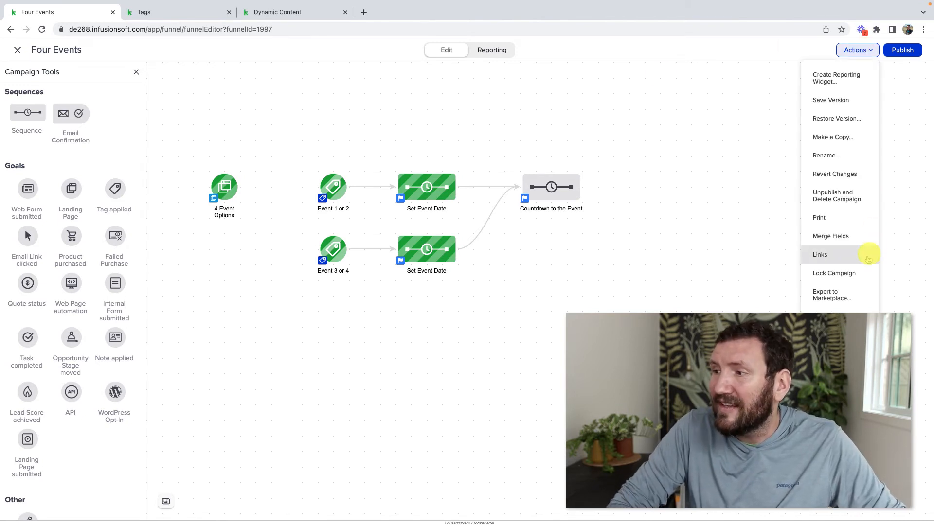
left_click(856, 237)
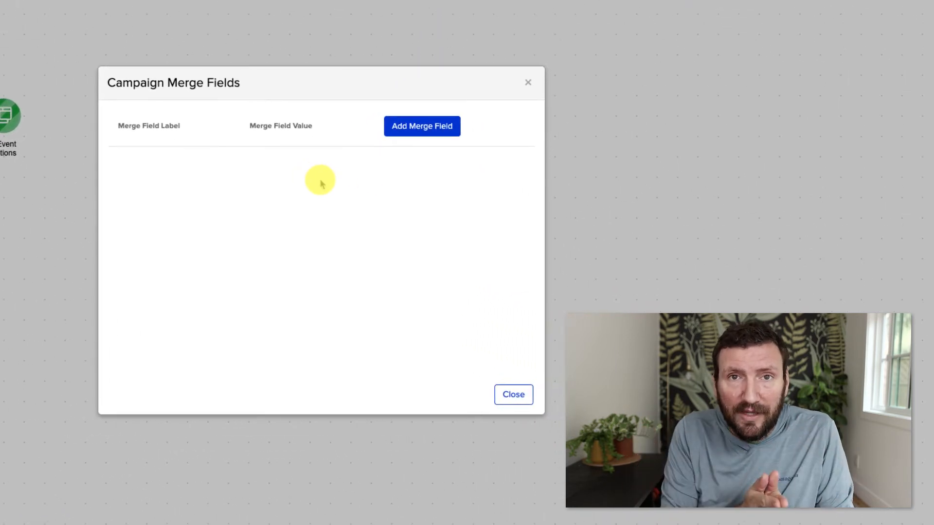
Save merge fields Hotel 1 as The Grand Hyatt and Hotel 2 as The La Jolla Four Seasons
left_click(411, 127)
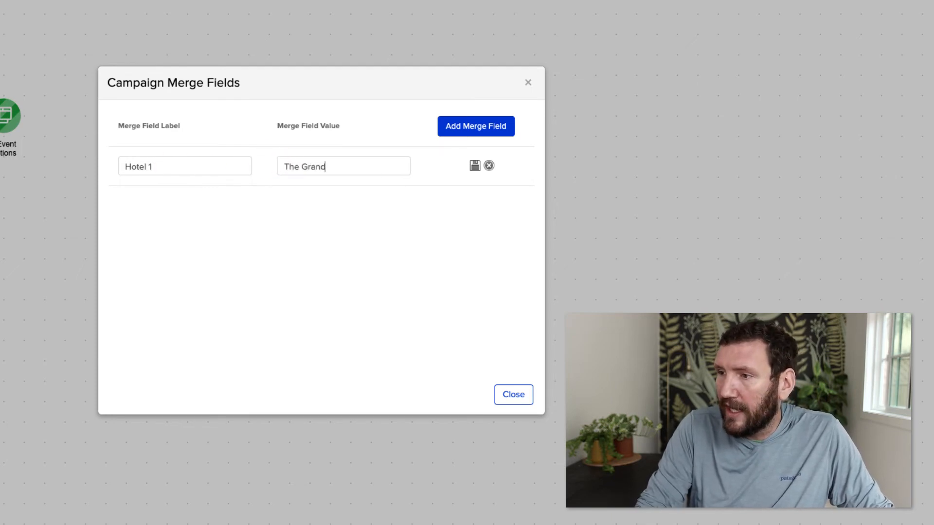
left_click(476, 168)
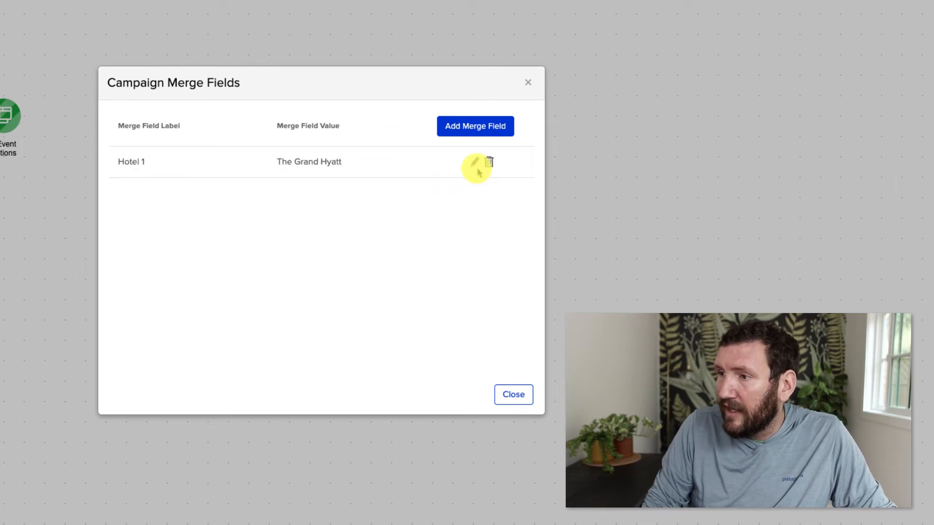
left_click(474, 128)
left_click(171, 168)
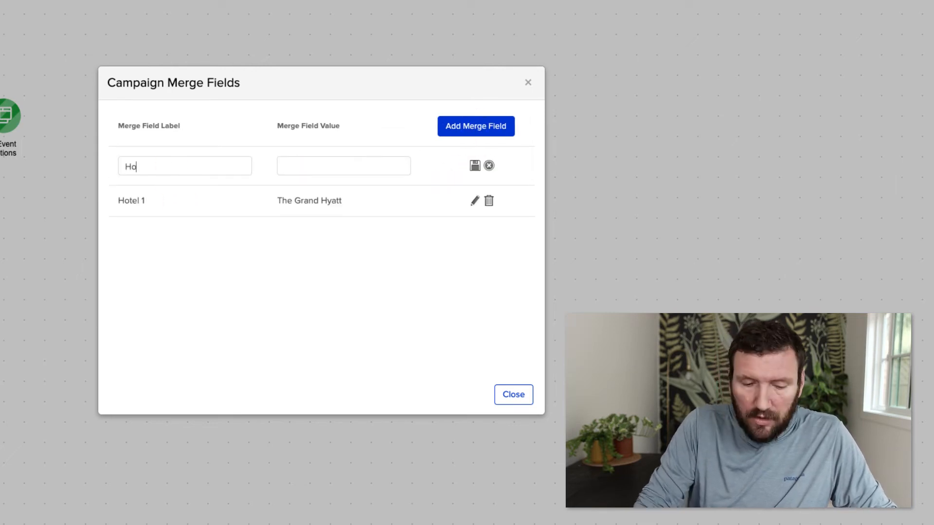
type("Hotel 3")
key("BackSpace")
type("2")
left_click(291, 165)
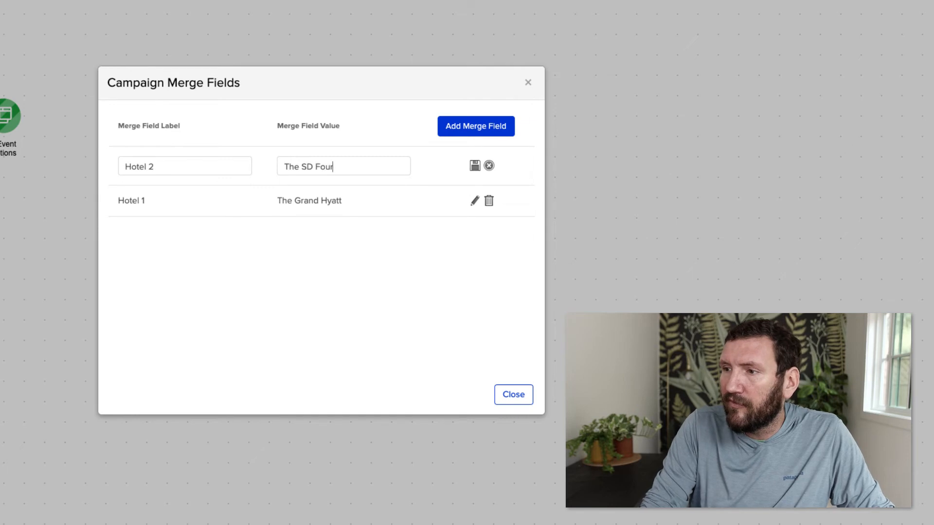
type("The SD Four Seasons")
left_click(307, 167)
key("shift+Right")
type("La Jo")
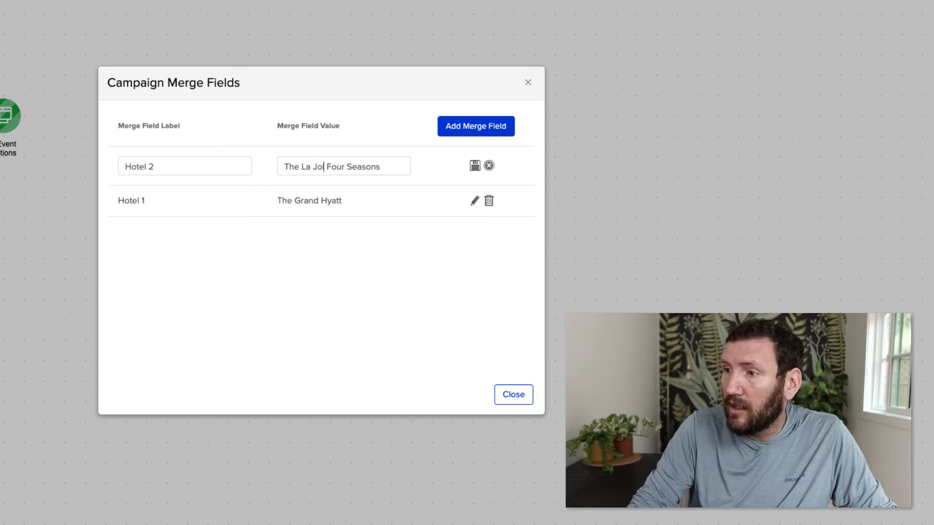
type("lla")
left_click(475, 165)
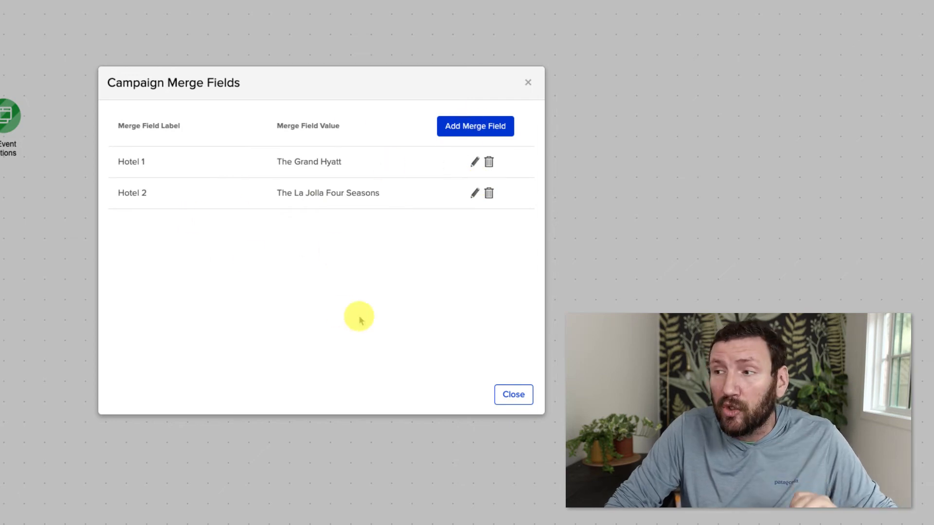
Close the merge fields list and dismiss the campaign Actions menu
left_click(513, 394)
left_click(852, 54)
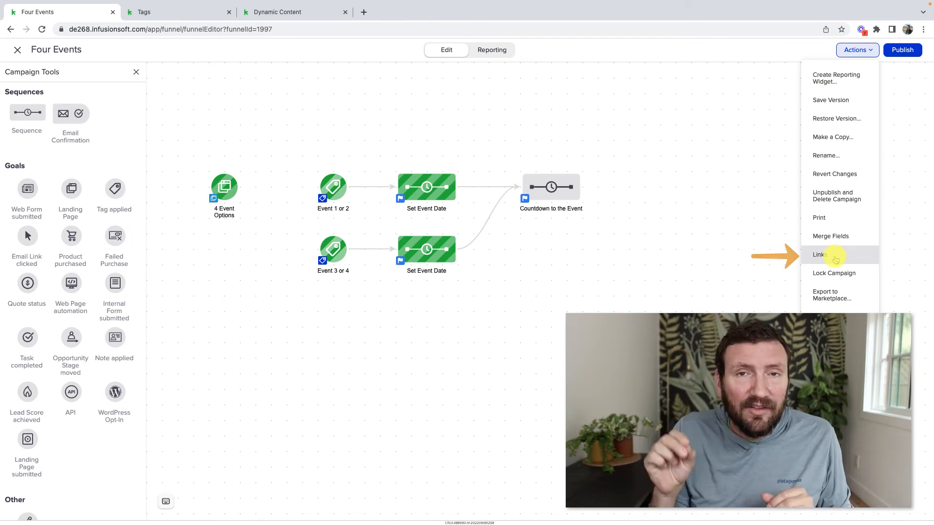
left_click(835, 259)
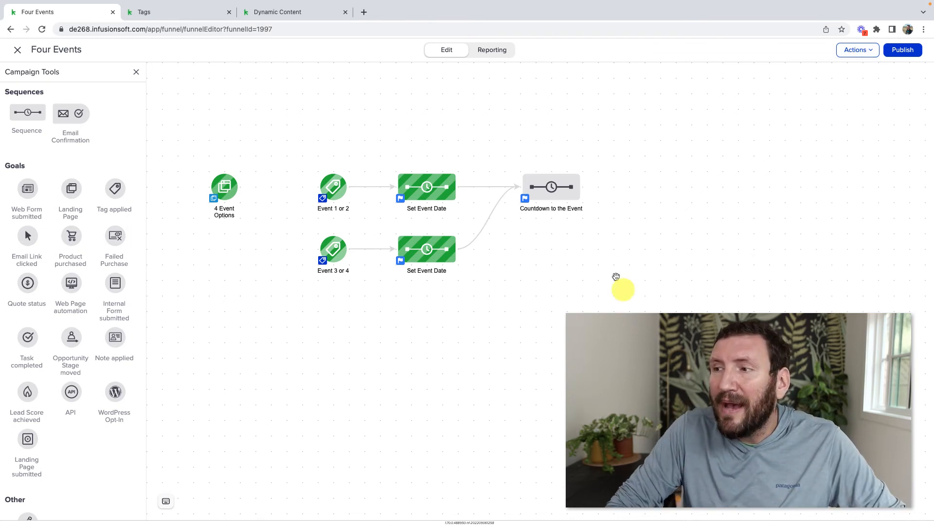
In the Confirmation Email, insert the Hotel 1 campaign merge field as the first event's location
double_click(551, 187)
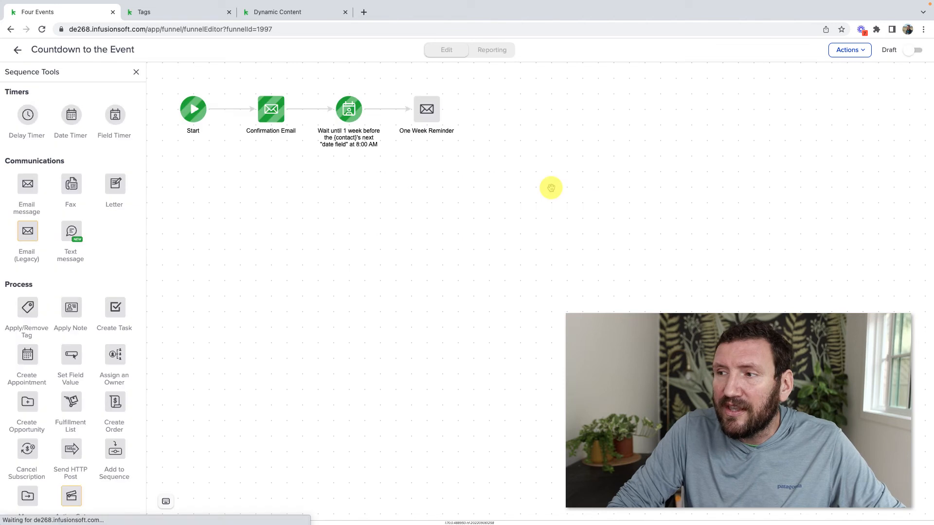
double_click(272, 118)
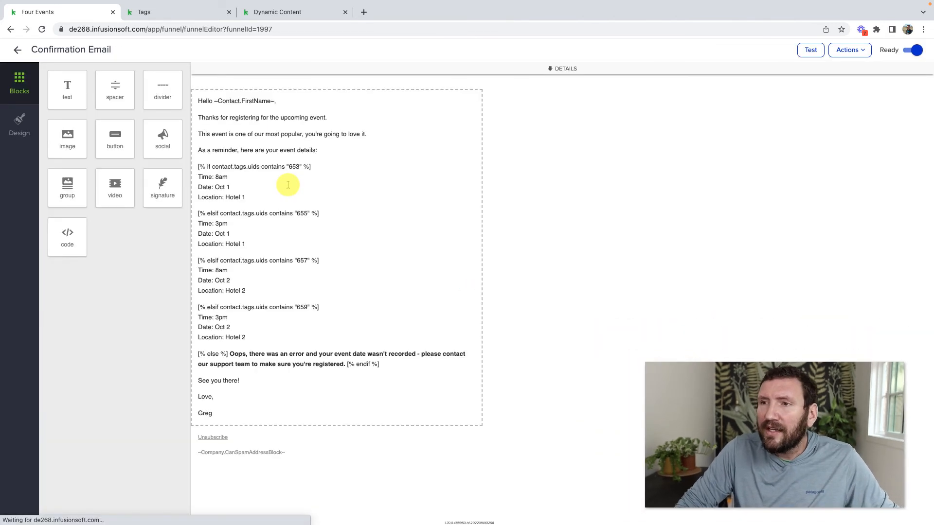
left_click(267, 197)
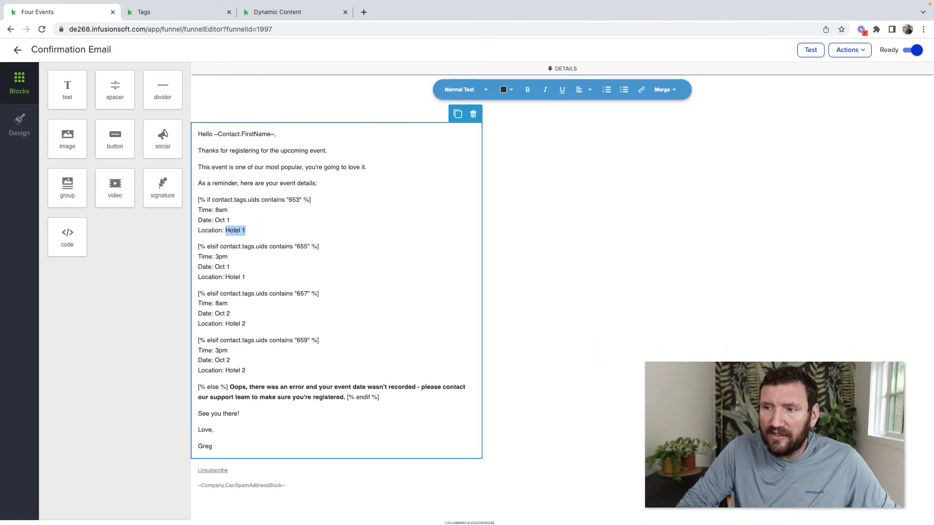
left_click(663, 89)
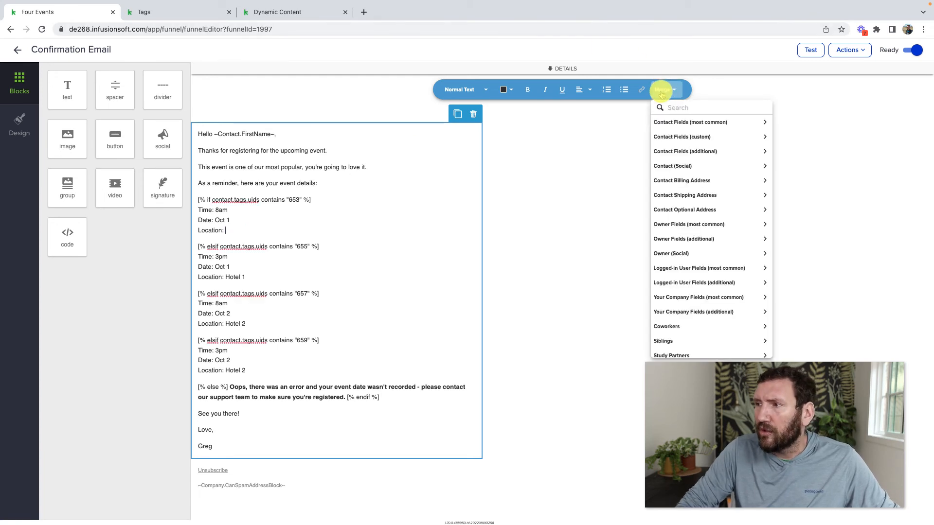
scroll(681, 258, "down", 2)
left_click(681, 350)
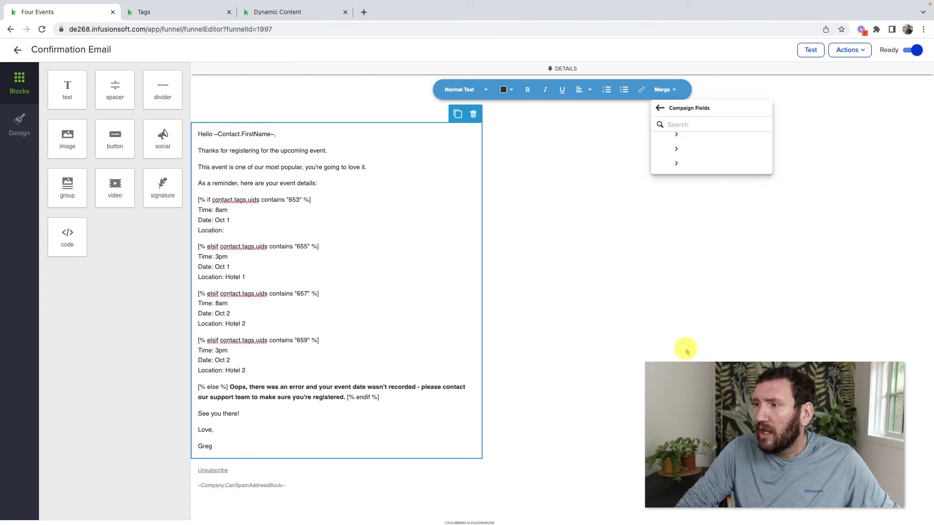
left_click(677, 140)
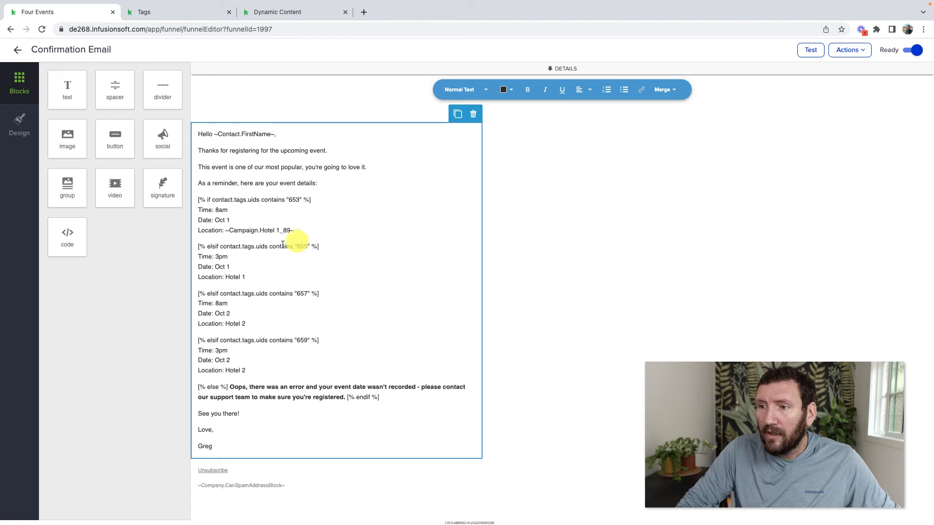
Replace the second event's typed hotel name with the Hotel 1 merge field
left_click(265, 275)
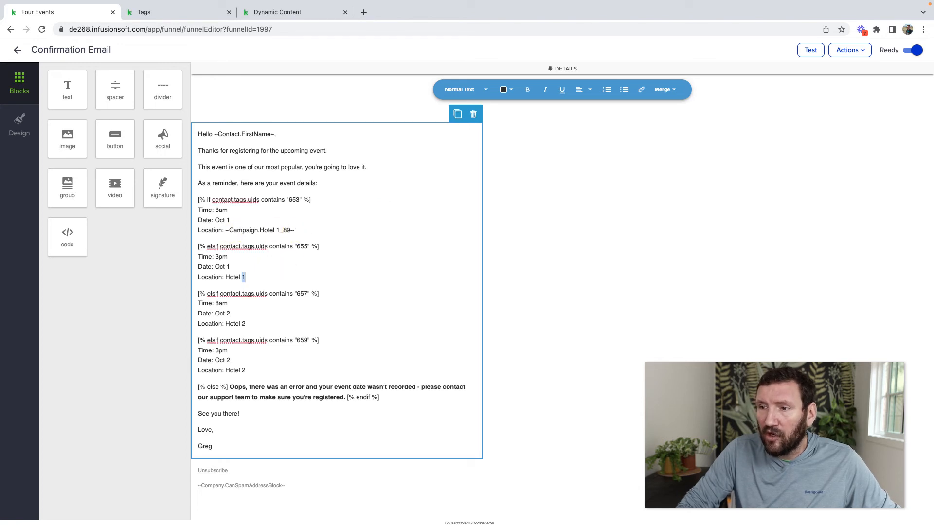
key("BackSpace")
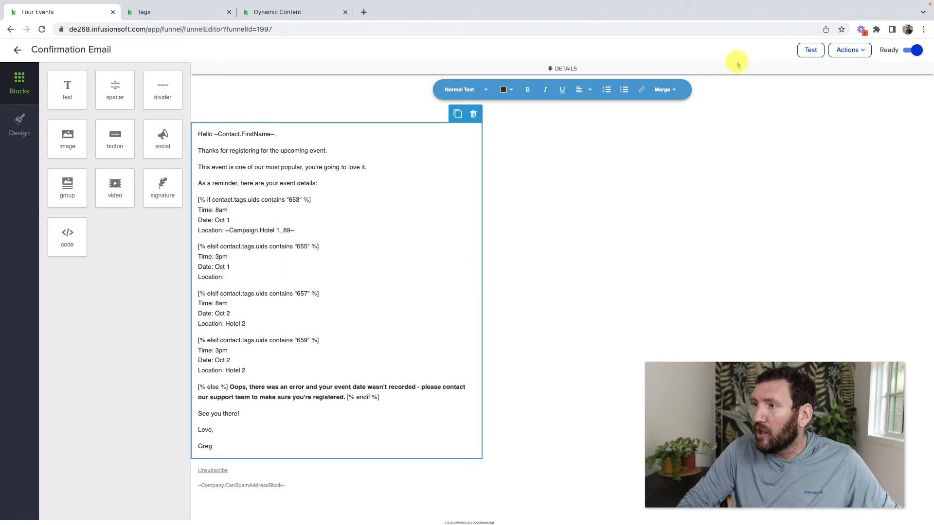
left_click(664, 90)
scroll(708, 333, "down", 2)
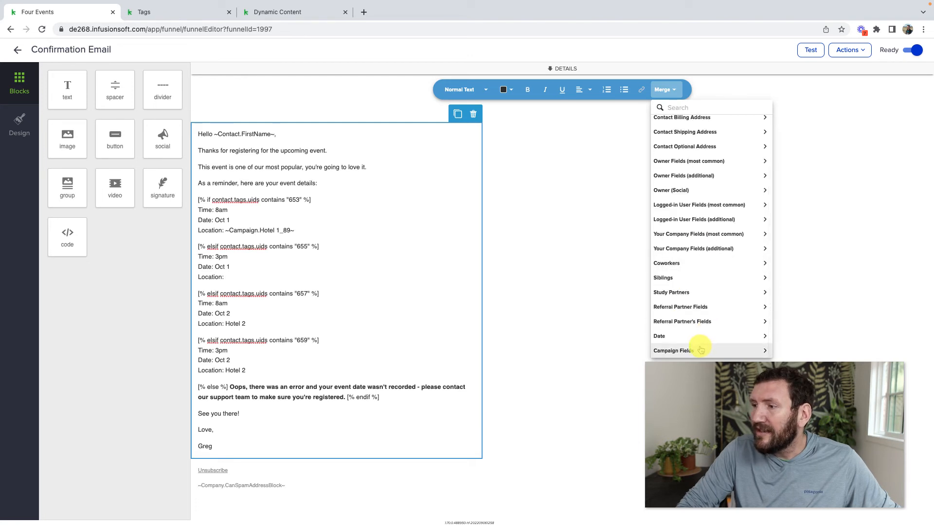
left_click(691, 349)
left_click(682, 144)
Replace the third and fourth events' typed hotel names with the Hotel 2 merge field
left_click(306, 317)
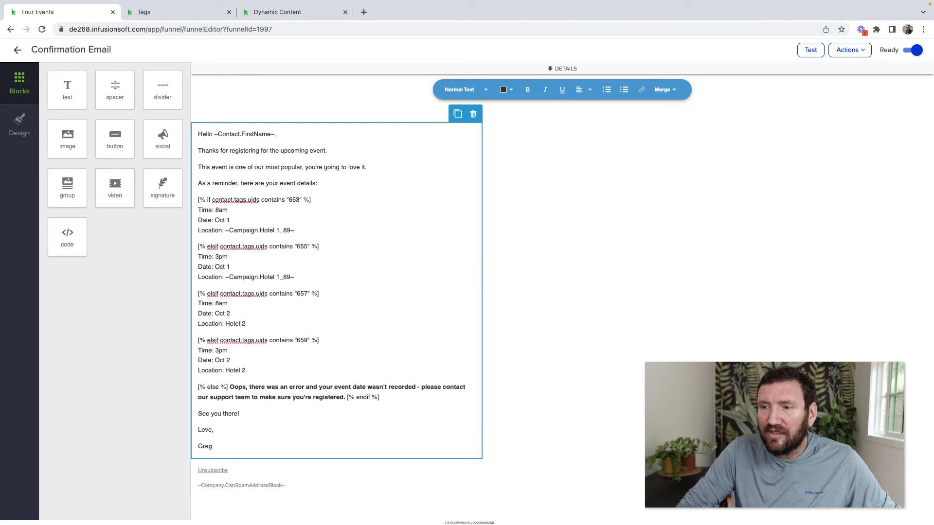
key("BackSpace")
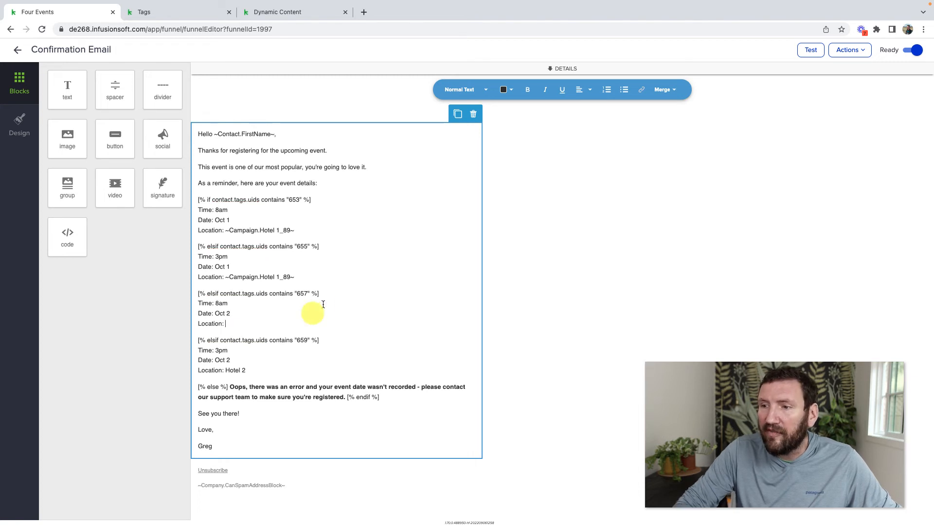
left_click(673, 89)
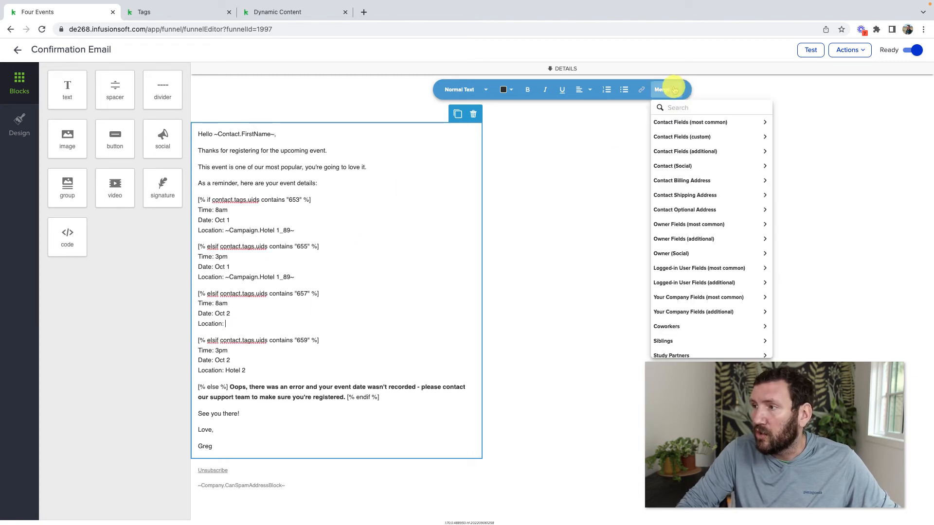
scroll(703, 336, "down", 2)
left_click(694, 350)
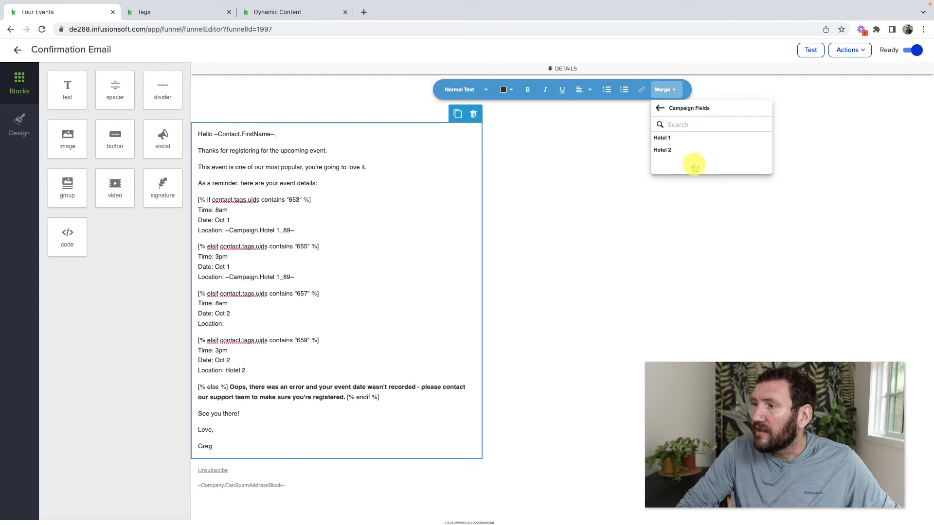
left_click(681, 150)
left_click(291, 375)
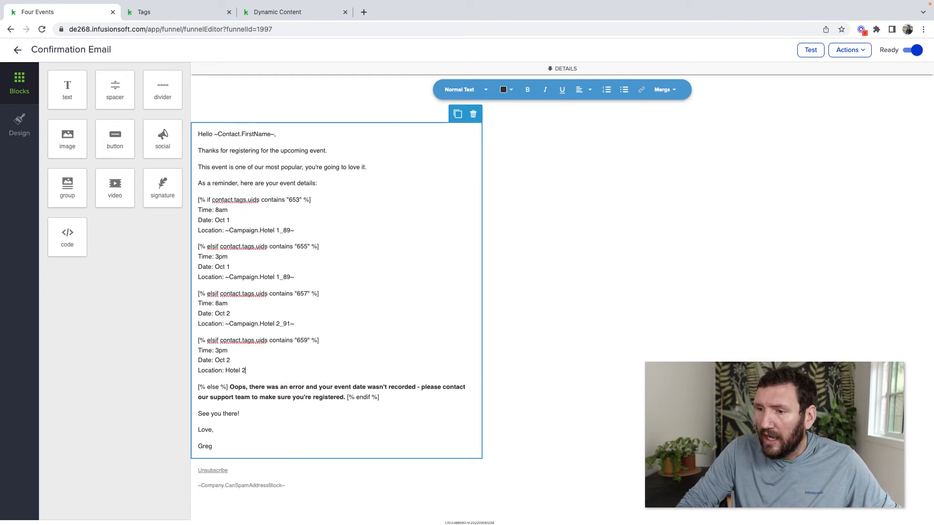
key("BackSpace")
left_click(664, 90)
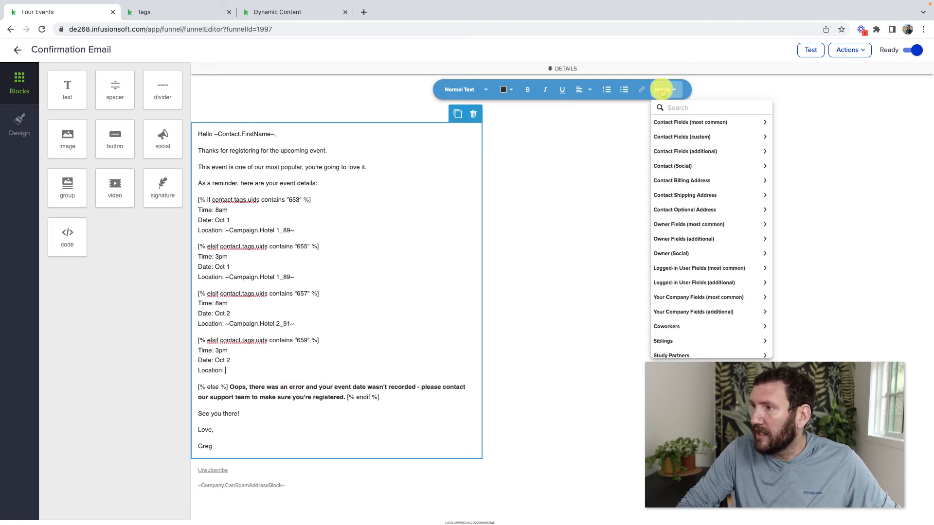
scroll(701, 282, "down", 3)
left_click(695, 352)
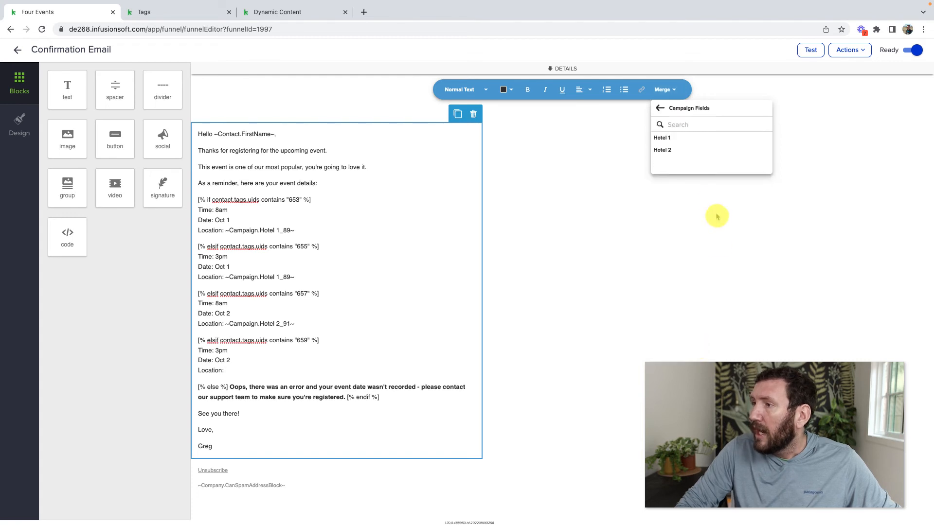
left_click(680, 155)
left_click(649, 236)
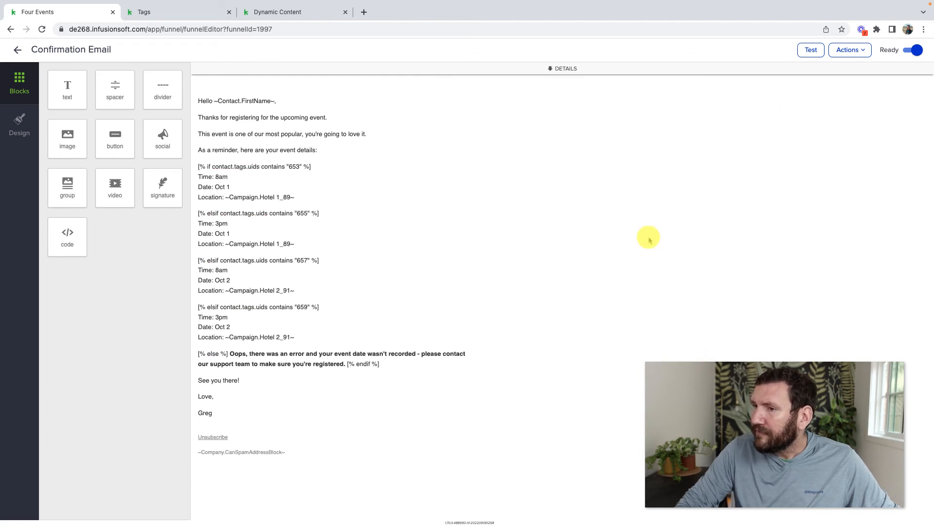
left_click_drag(232, 188, 223, 189)
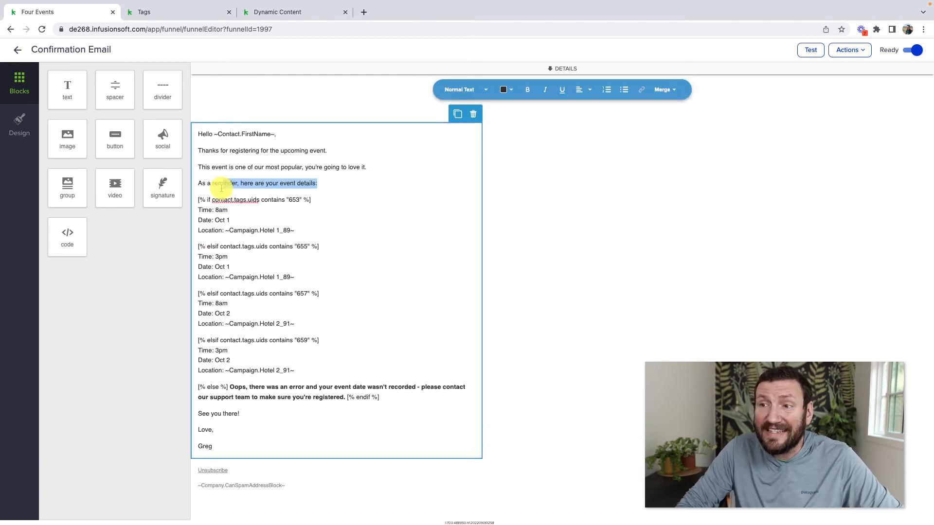
left_click(235, 222)
Back in the Countdown sequence, delete the One Week Reminder email step
left_click(17, 49)
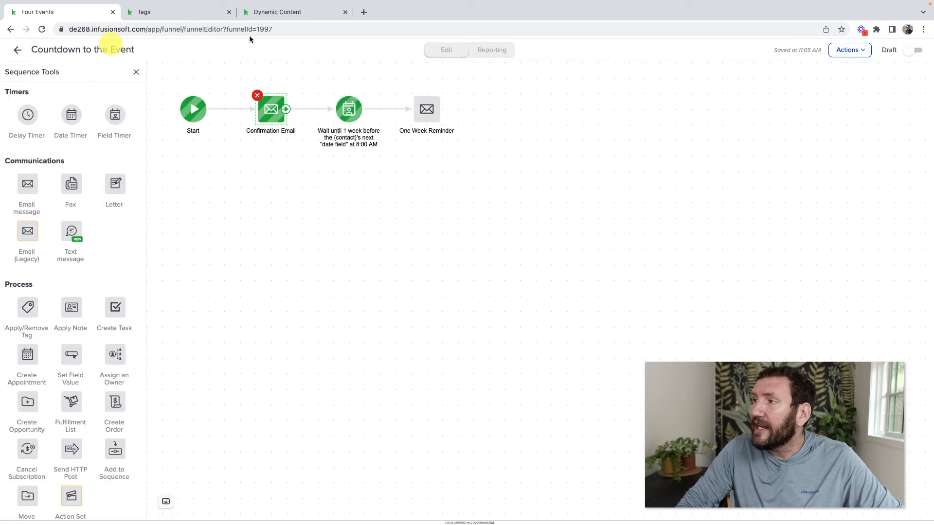
left_click(427, 109)
left_click(413, 94)
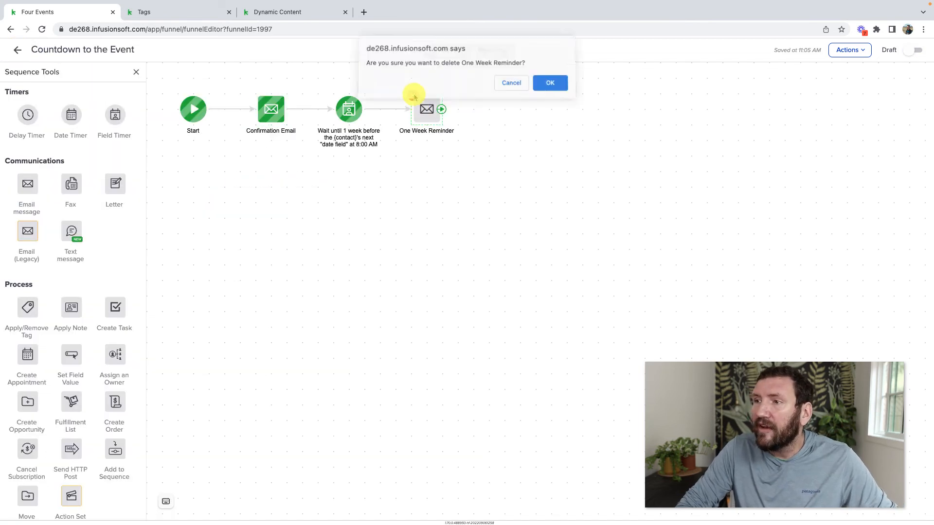
left_click(548, 83)
Duplicate the Confirmation Email as One Week Out Reminder, connected after the one-week wait
right_click(271, 109)
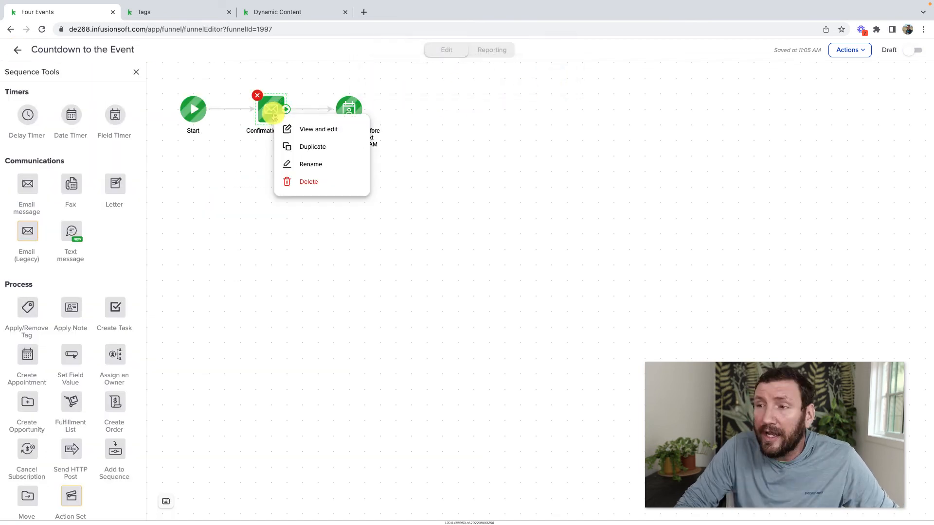
left_click(298, 146)
left_click(421, 117)
left_click_drag(365, 109, 427, 113)
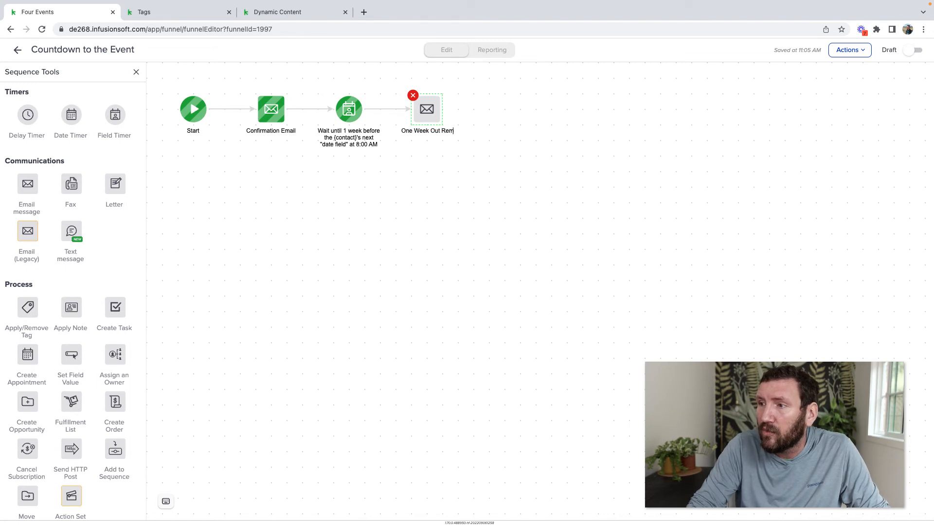
double_click(427, 106)
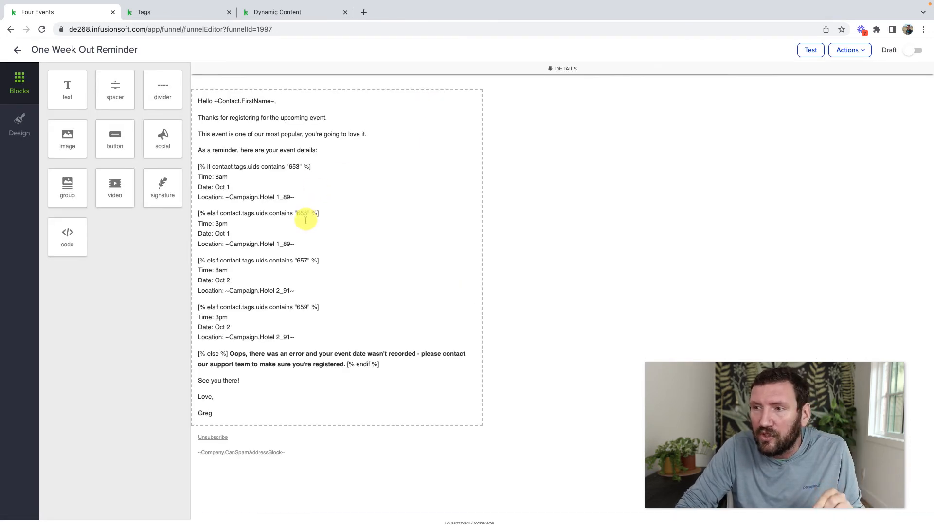
left_click(17, 50)
Add a copied timer set to 3 days before, connected after One Week Out Reminder
right_click(349, 111)
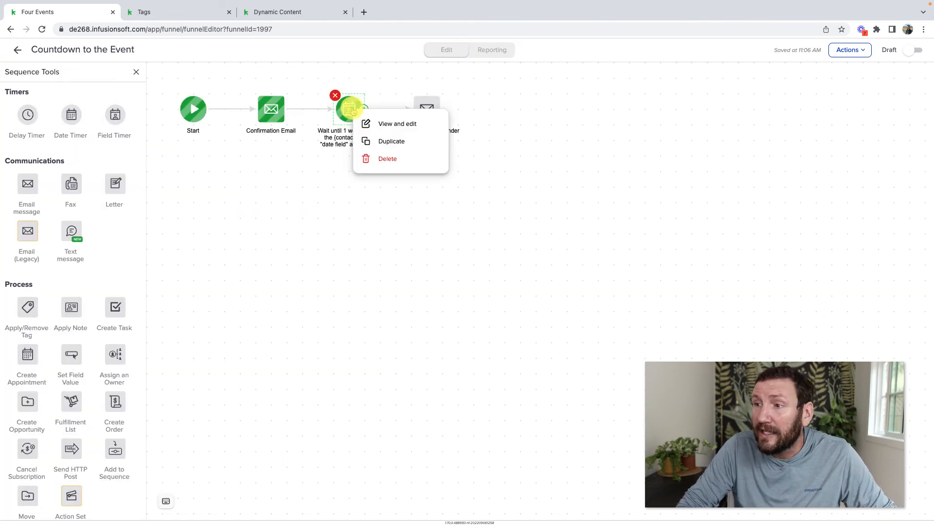
left_click(382, 139)
left_click_drag(365, 121, 506, 109)
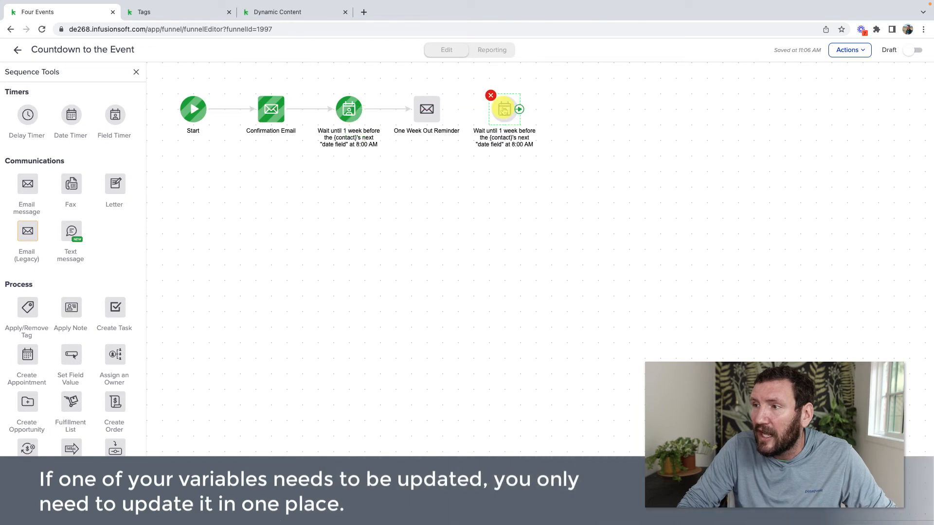
double_click(504, 109)
left_click(338, 267)
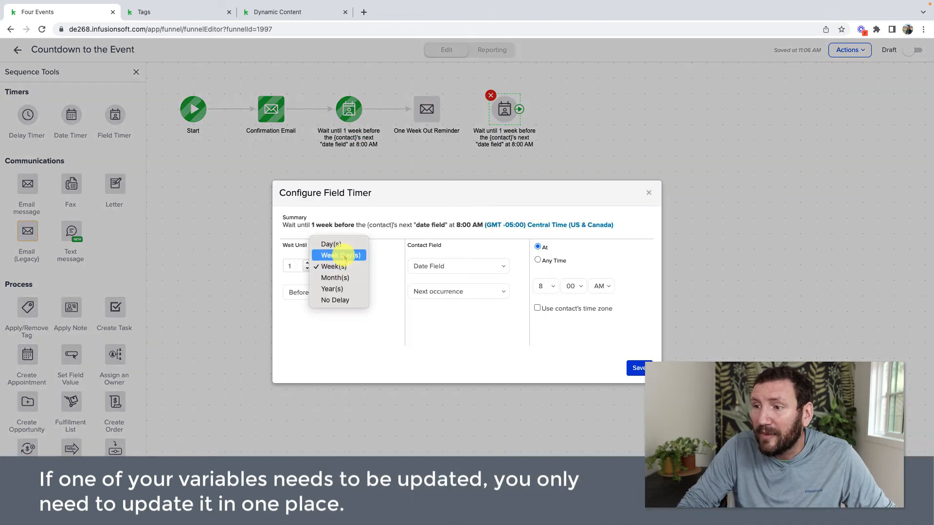
left_click(343, 246)
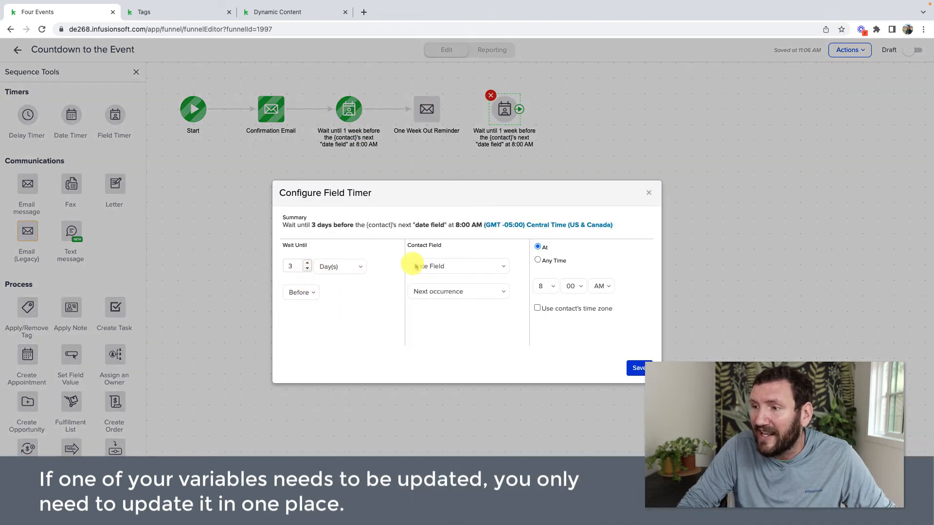
left_click(636, 368)
left_click_drag(442, 116, 528, 106)
Duplicate One Week Out Reminder after the 3-day wait and rename it Three Days Out Reminder
right_click(429, 112)
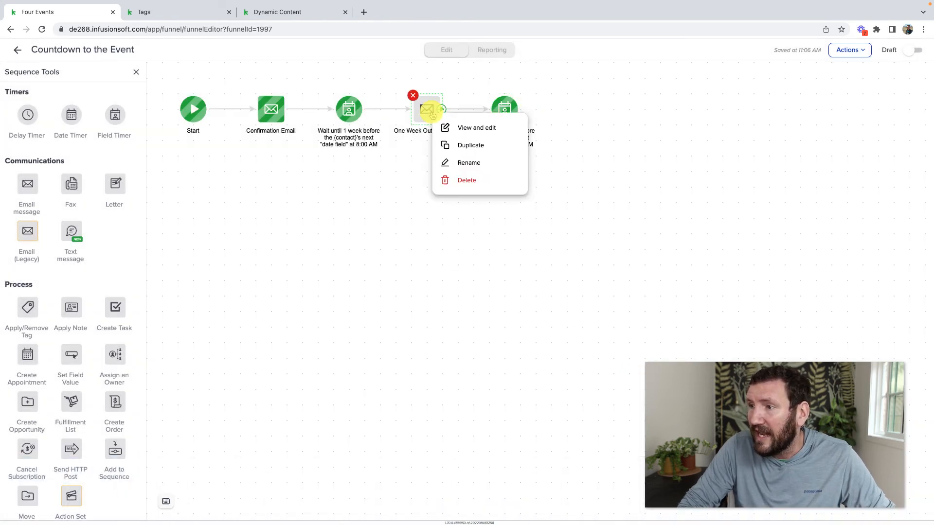
left_click(459, 146)
left_click_drag(450, 121, 597, 111)
double_click(593, 127)
key("Left")
key("alt+shift+Right")
key("alt+shift+Right")
type("Three Days")
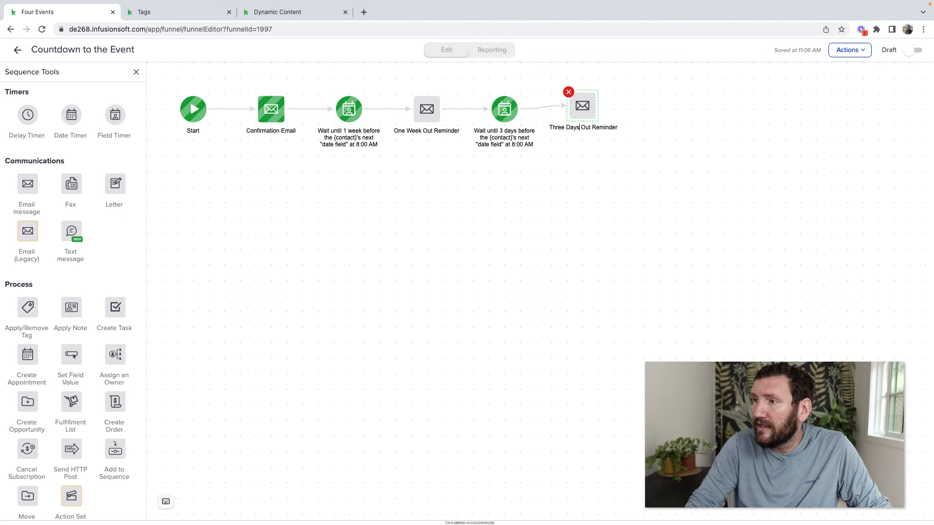
left_click(608, 166)
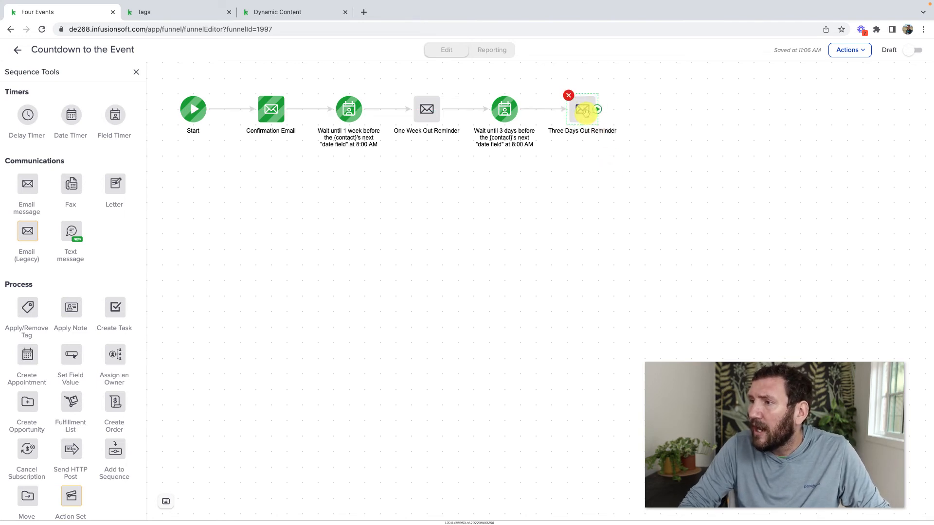
Add a copied timer set to 1 day before, connected after Three Days Out Reminder
right_click(505, 111)
left_click(516, 152)
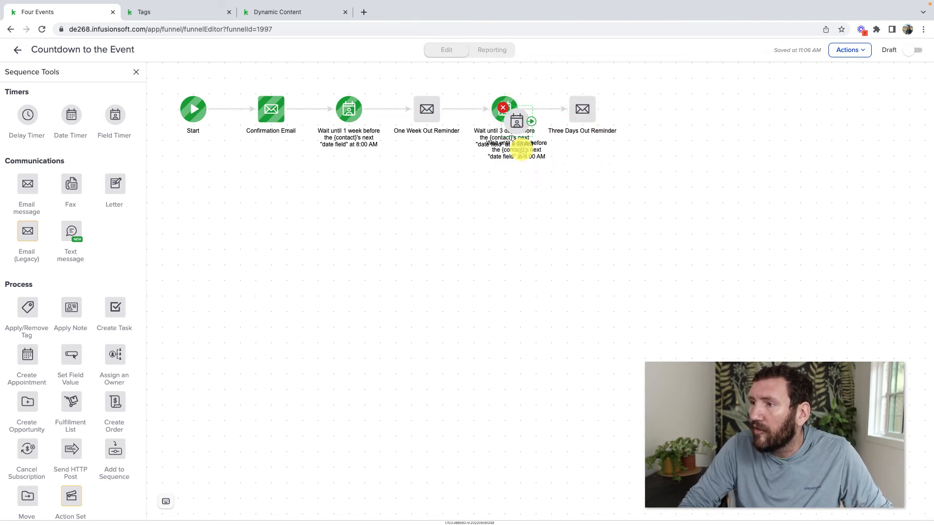
left_click(670, 110)
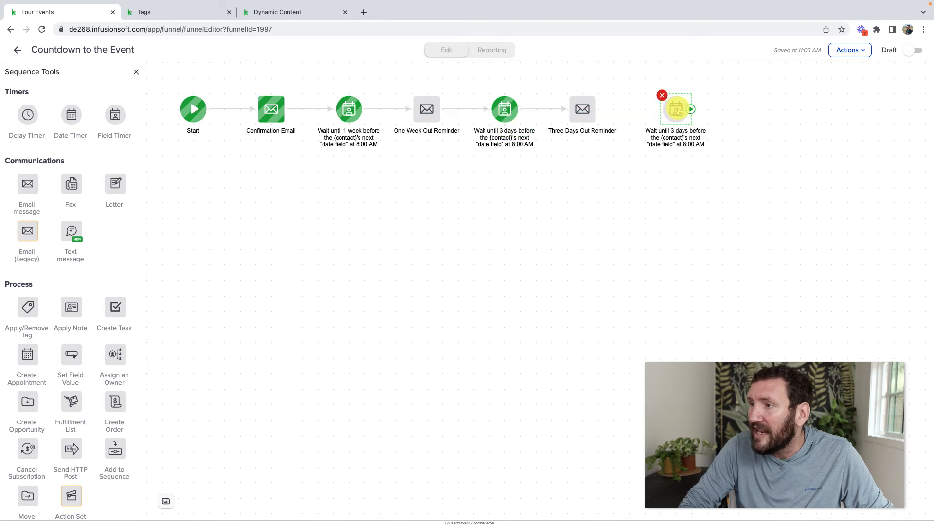
double_click(678, 111)
left_click(307, 269)
left_click(307, 268)
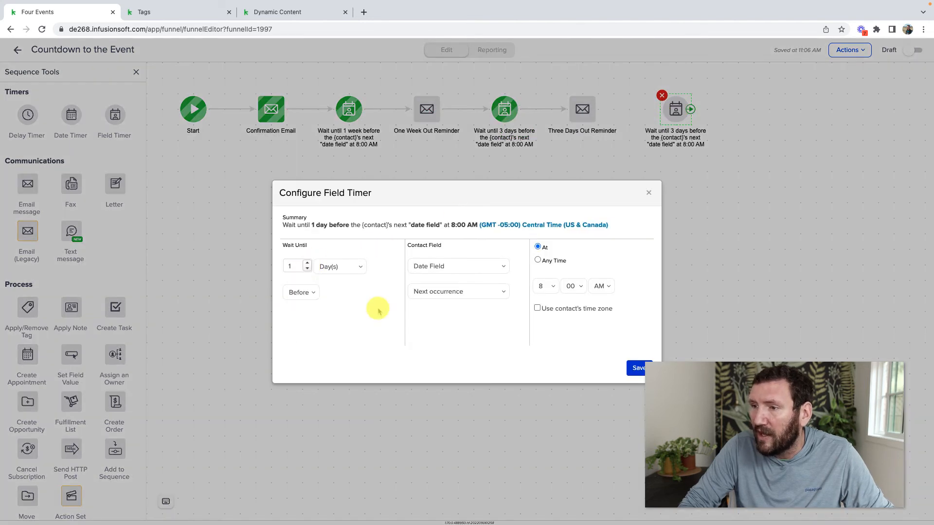
left_click(638, 369)
left_click_drag(598, 111, 673, 107)
Duplicate Three Days Out Reminder after the 1-day wait and rename it Event is Tomorrow
right_click(584, 109)
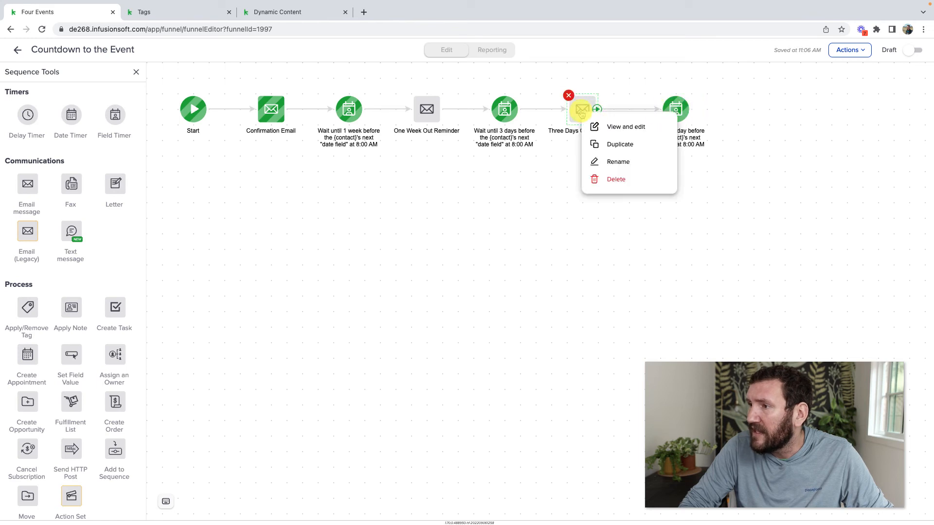
left_click(610, 145)
left_click(752, 119)
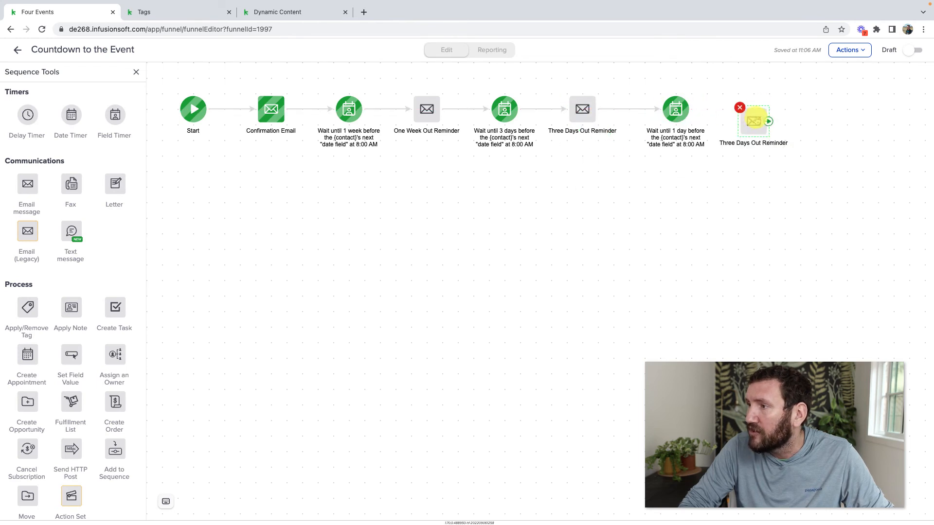
left_click_drag(753, 120, 754, 105)
mouse_move(695, 109)
left_mouse_down()
mouse_move(750, 110)
mouse_move(758, 123)
left_mouse_up()
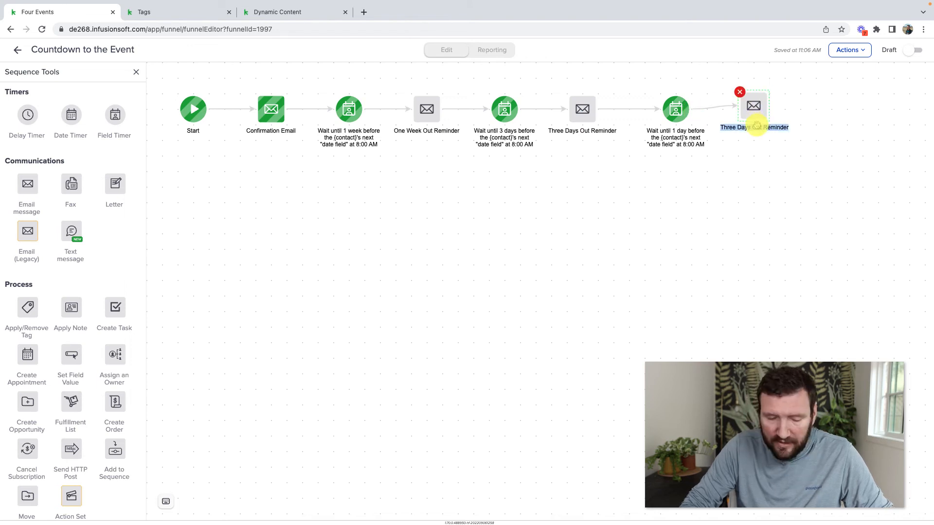
type("Event is Tomorrow")
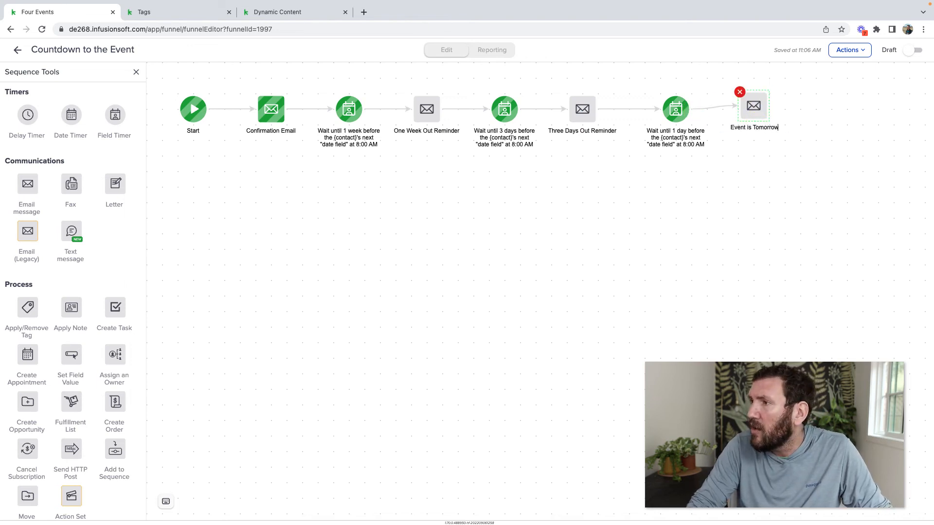
left_click(758, 150)
left_click_drag(757, 114, 757, 118)
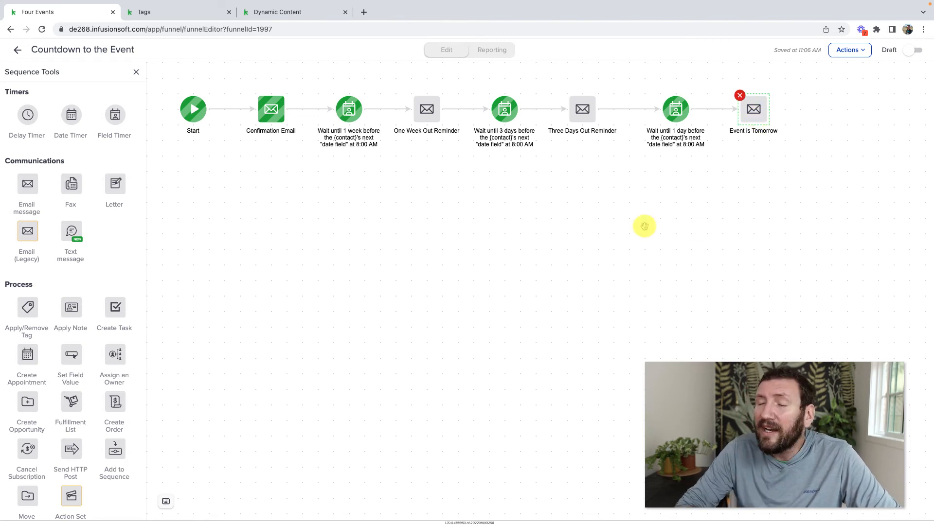
Review the four email steps, then return to the Four Events campaign canvas
left_click(269, 115)
left_click(427, 109)
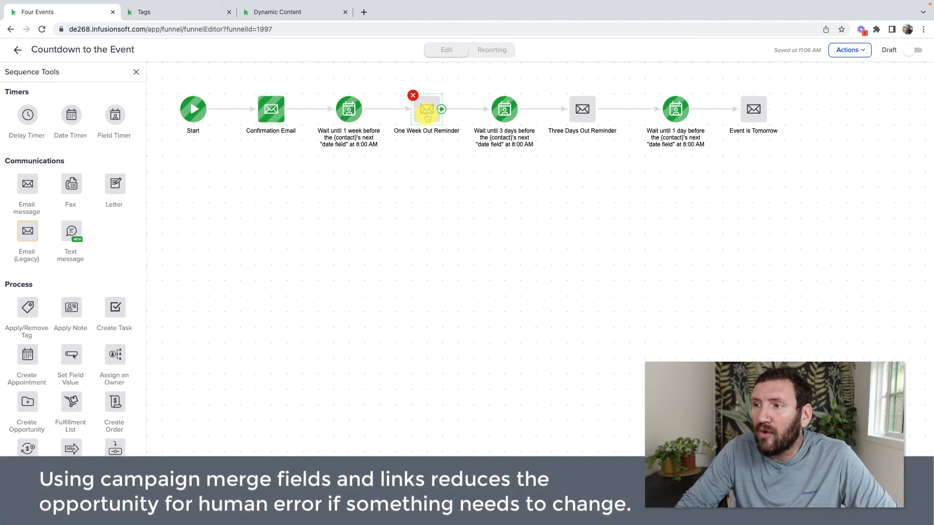
left_click(582, 109)
left_click(753, 109)
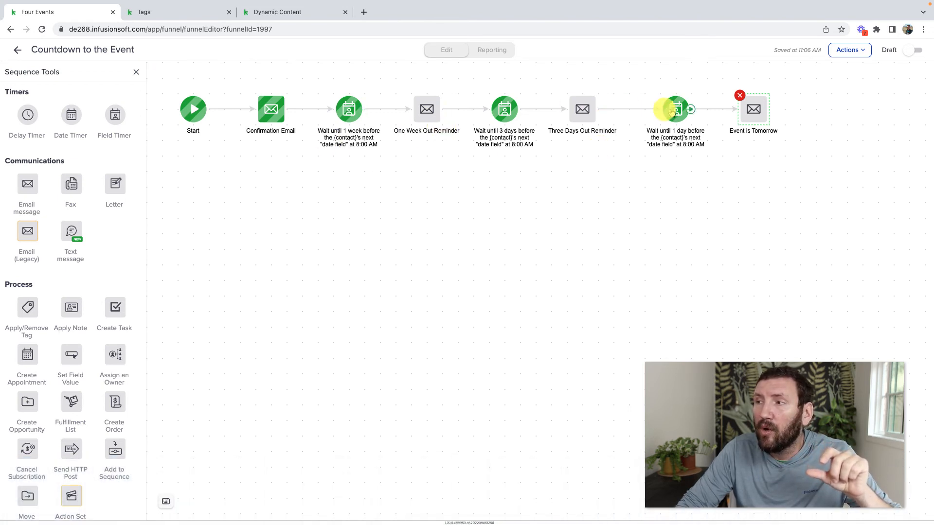
left_click(18, 49)
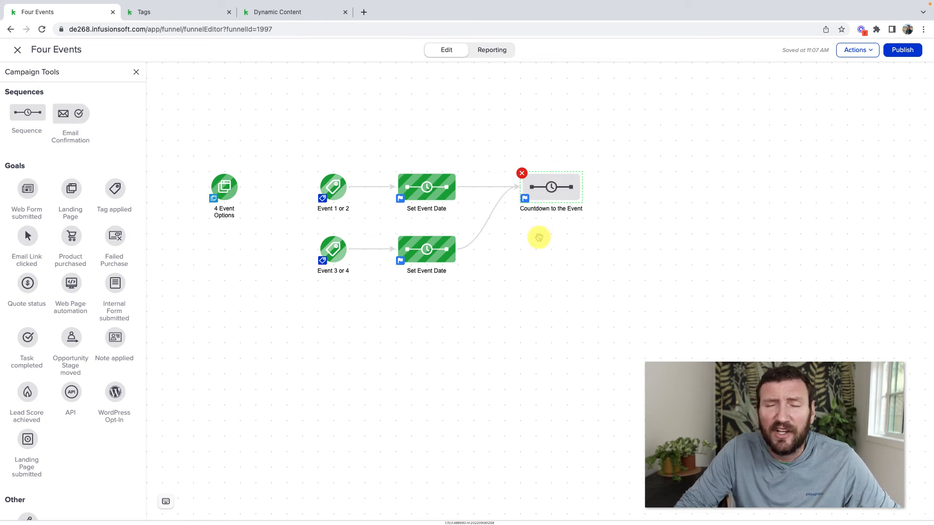
Switch the Countdown to the Event sequence from Draft to Ready and review the campaign merge fields
double_click(552, 187)
left_click(900, 50)
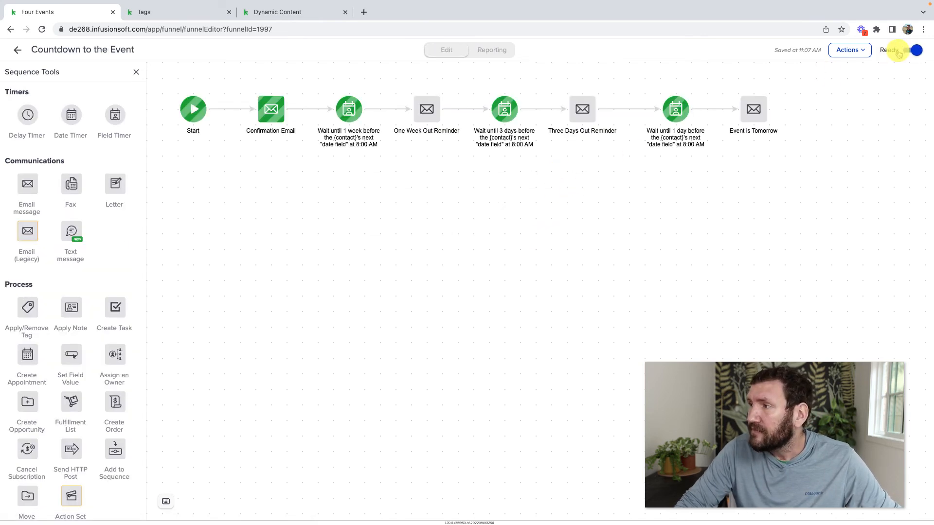
left_click(18, 50)
left_click(856, 49)
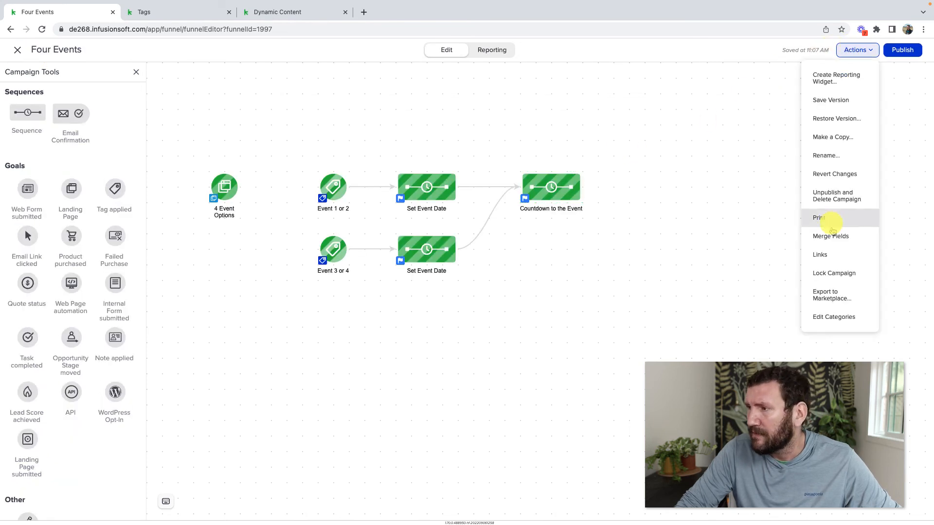
left_click(835, 236)
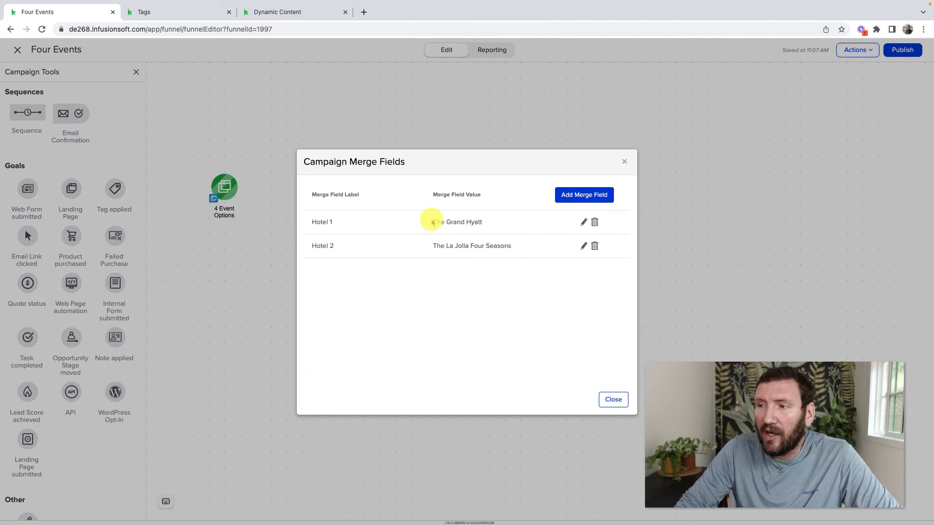
left_click(625, 165)
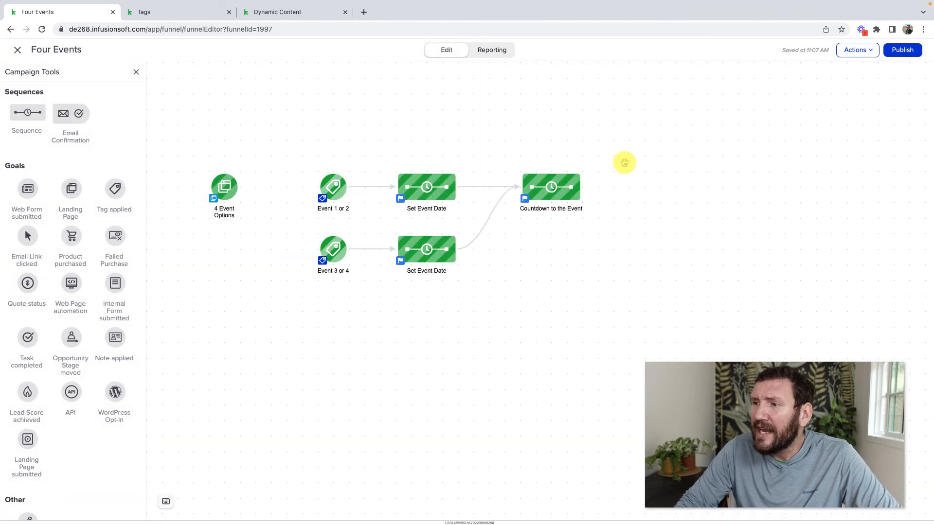
Check the Confirmation Email's first event condition, 8am time and date lines
double_click(545, 190)
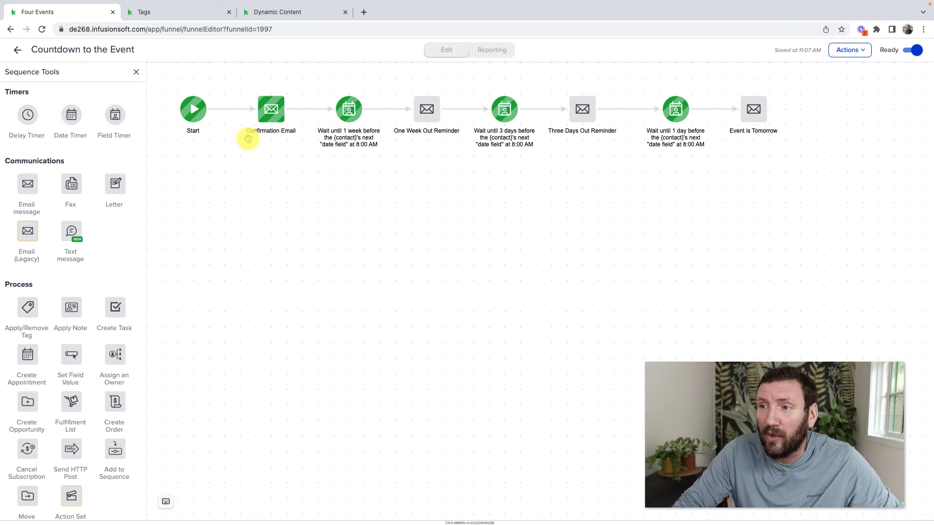
double_click(274, 117)
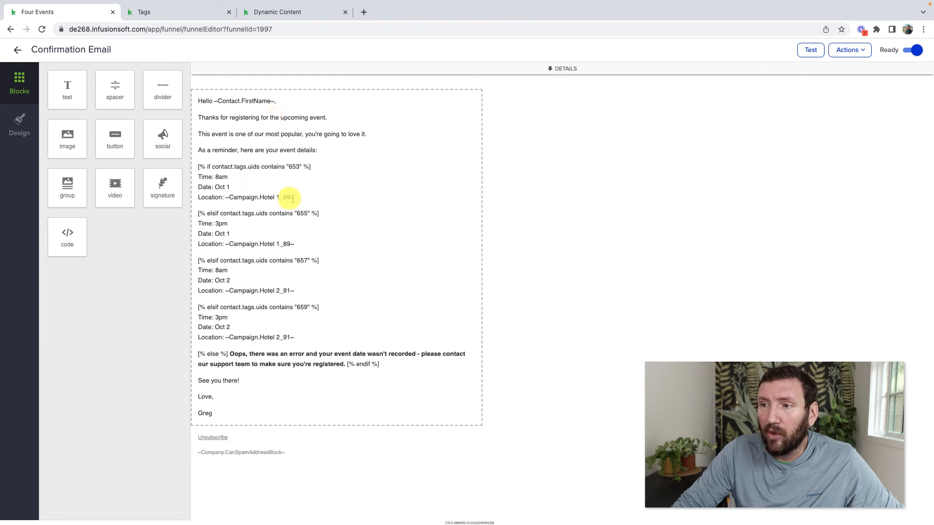
left_click_drag(215, 188, 216, 211)
double_click(220, 210)
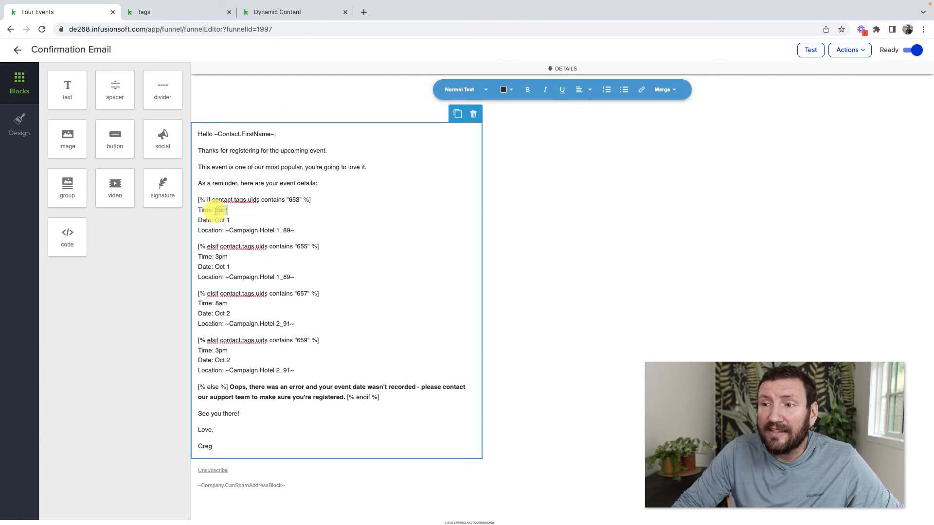
left_click(17, 49)
Recheck the Hotel 1 and Hotel 2 values in the Campaign Merge Fields dialog
left_click(656, 263)
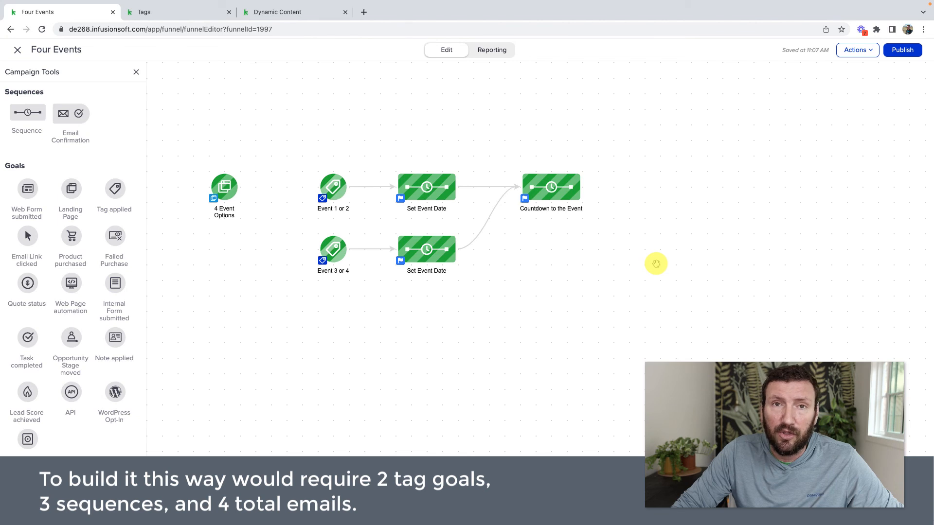
left_click(860, 53)
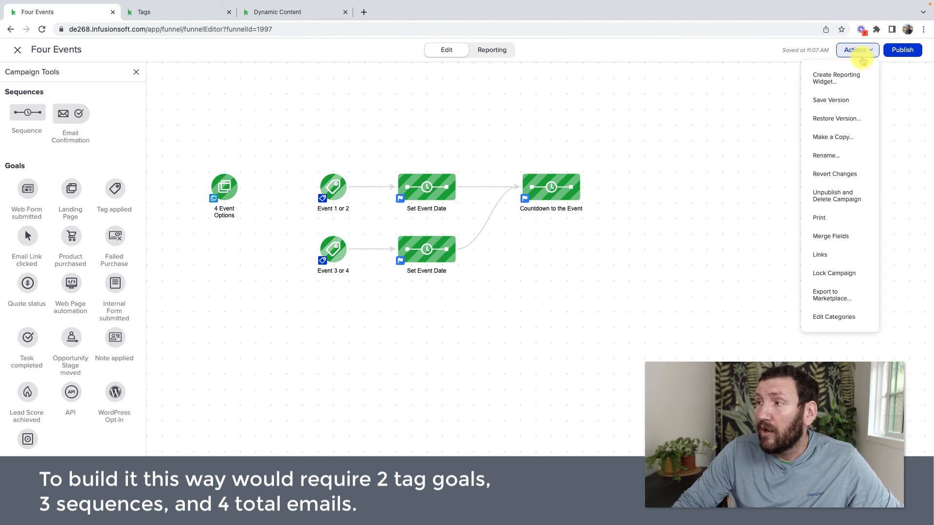
left_click(842, 238)
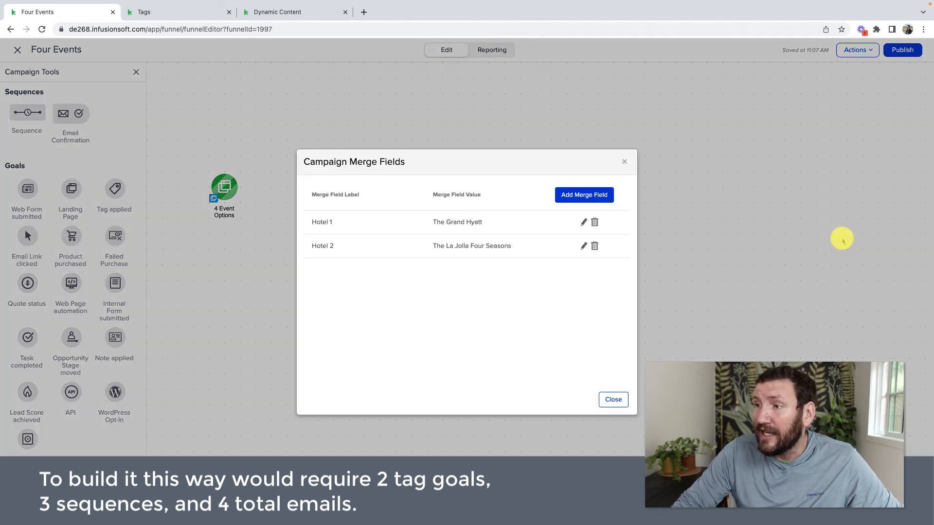
left_click(625, 163)
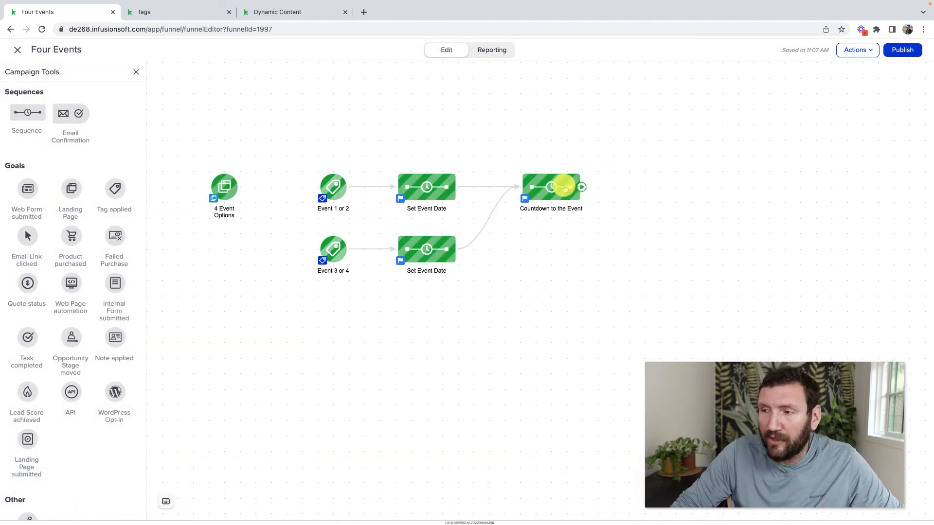
double_click(424, 187)
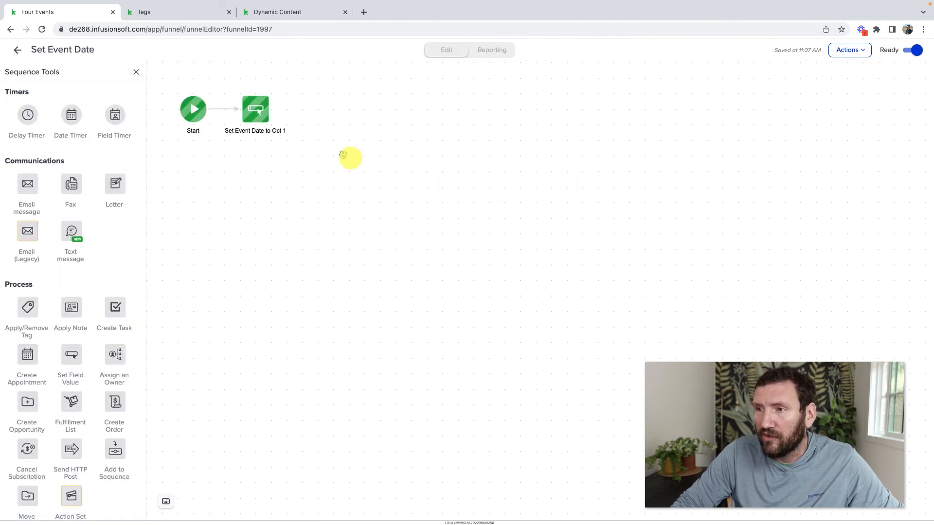
left_click(18, 50)
left_click(543, 191)
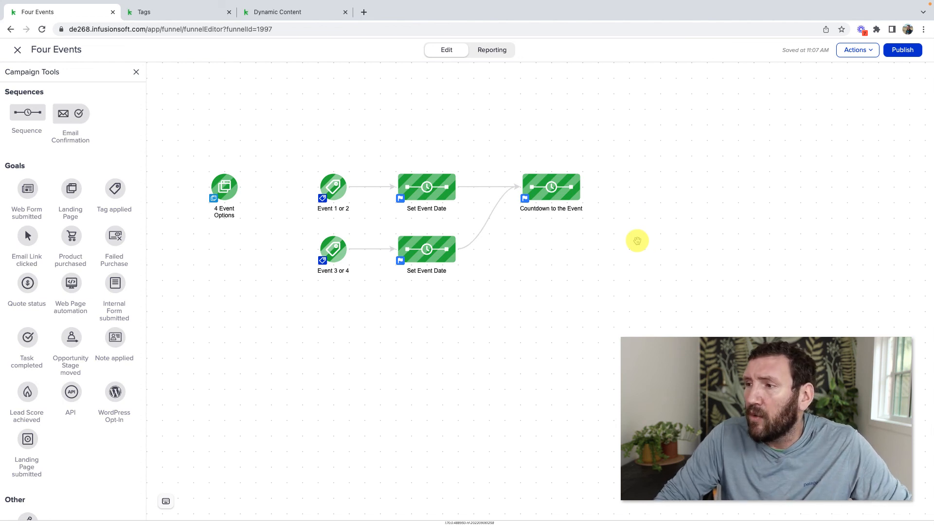
Add a Tag applied goal after the Countdown to the Event sequence and connect them
left_click_drag(115, 188, 647, 193)
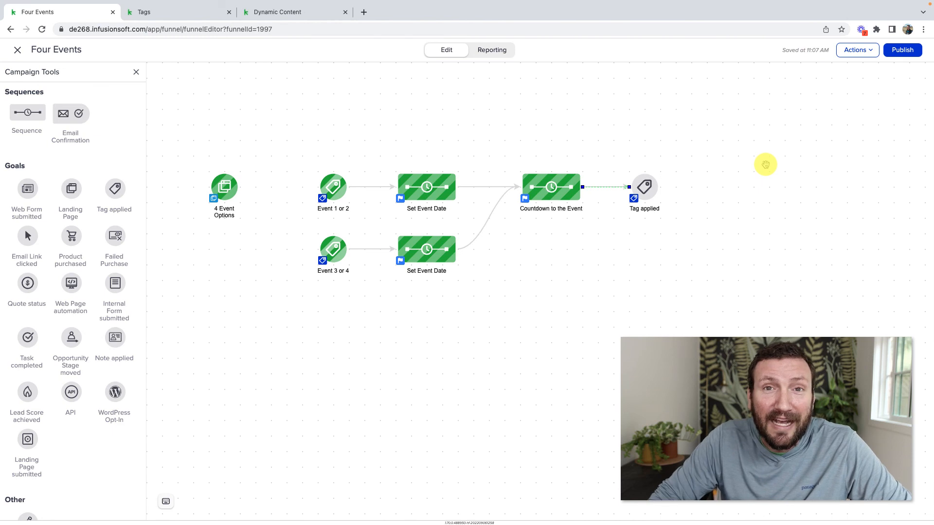
left_click(586, 359)
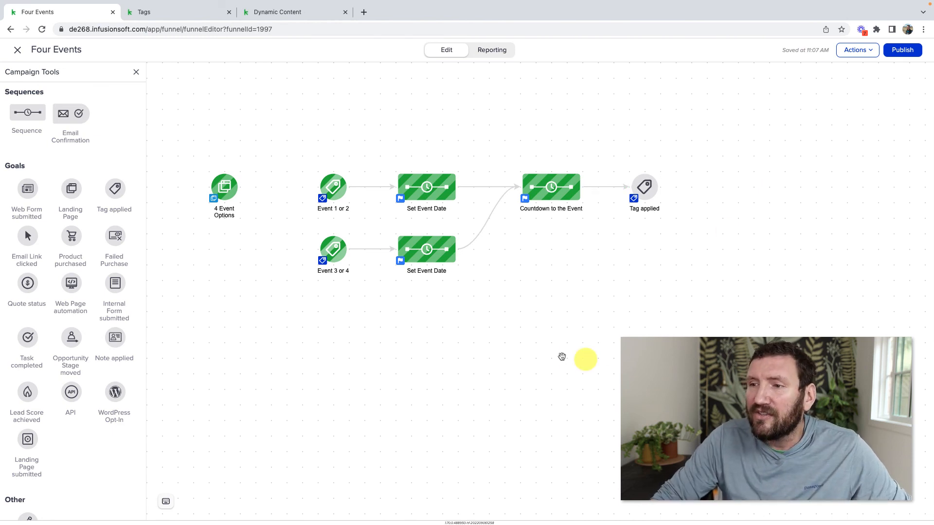
left_click_drag(185, 164, 282, 241)
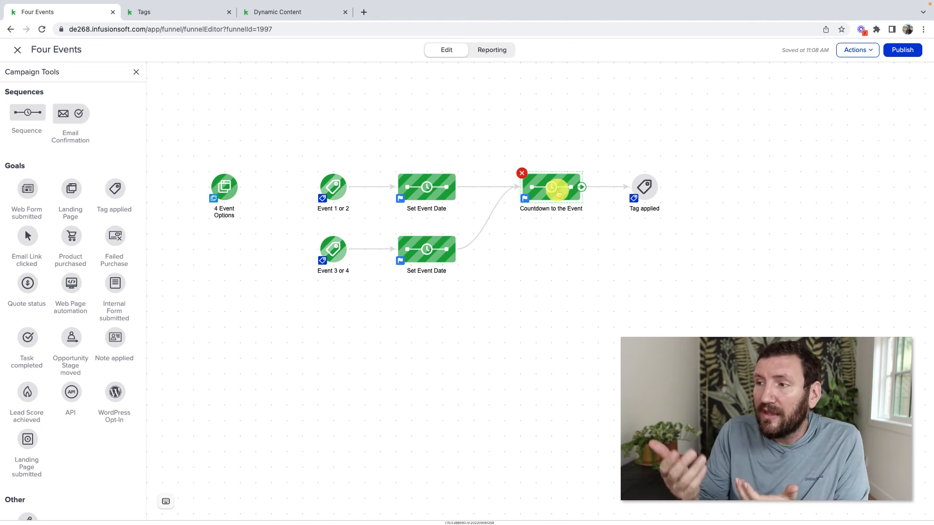
double_click(558, 195)
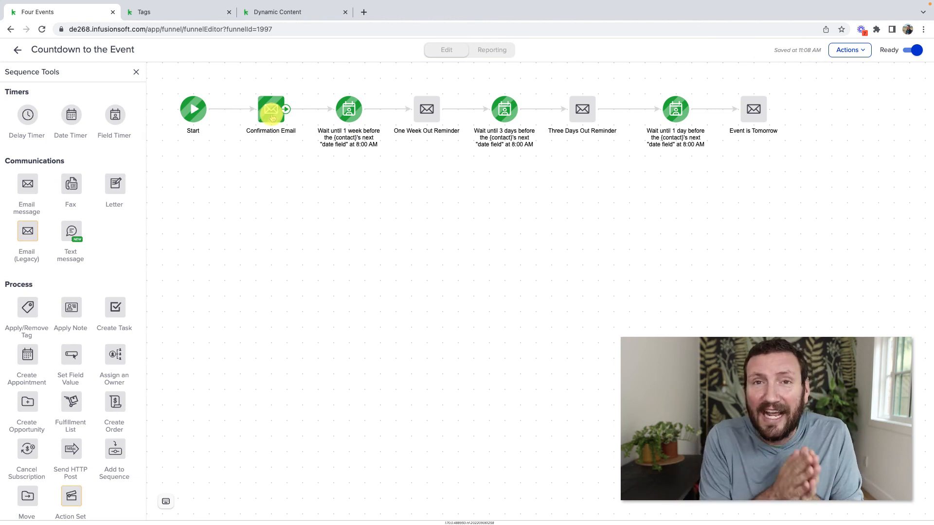
In Keap Academy, filter to Product Training and open Advanced Automations: Complete Collection
left_click(16, 49)
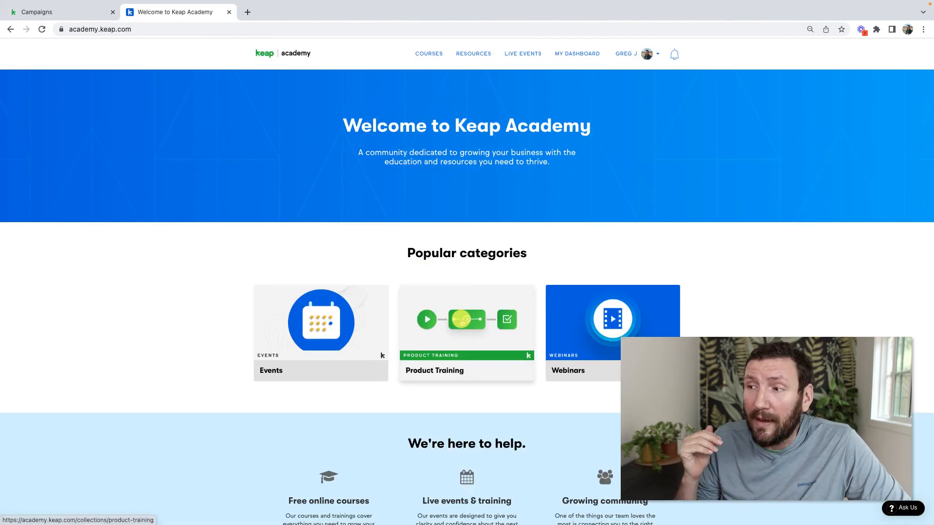
left_click(463, 323)
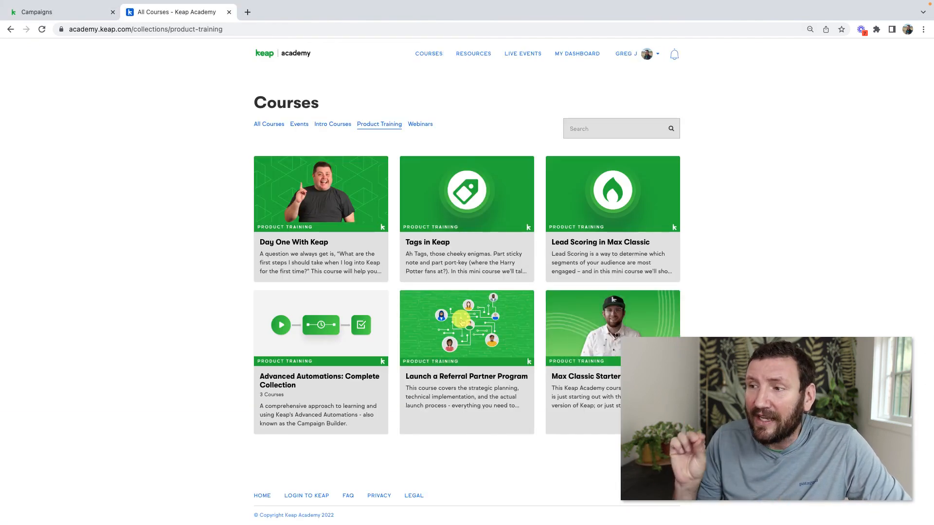
left_click(343, 343)
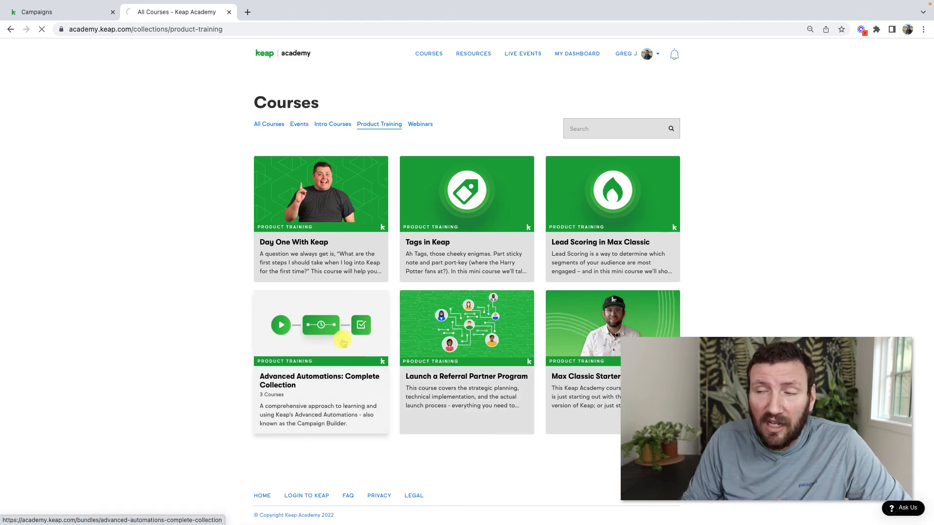